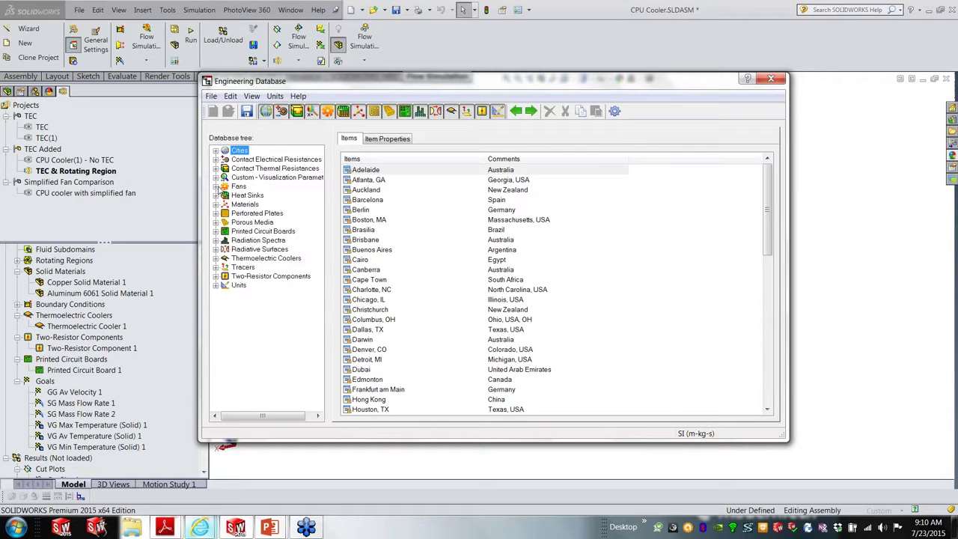
Examine the properties and the flow rate versus pressure curve of the pre-defined axial Delta fan FFB0612VHE.
click(216, 187)
click(225, 195)
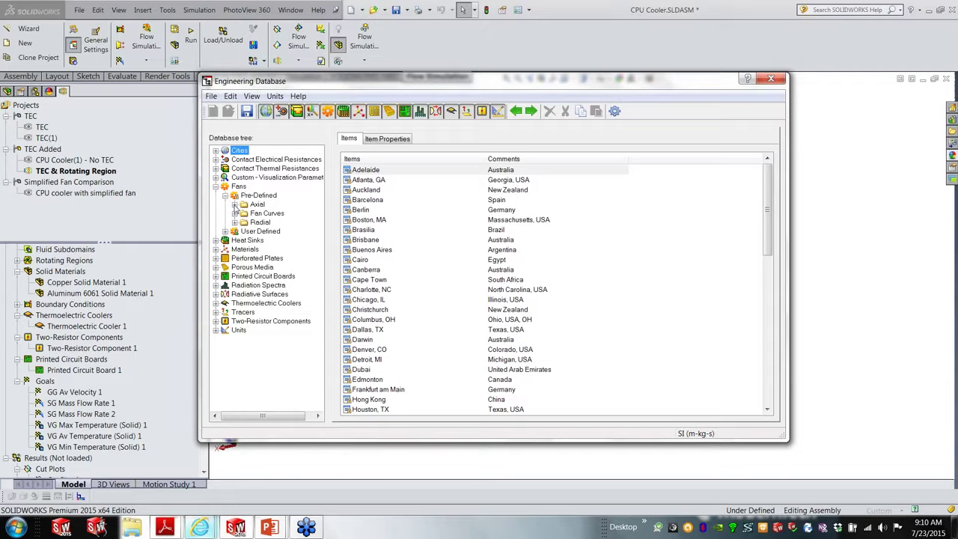
click(234, 204)
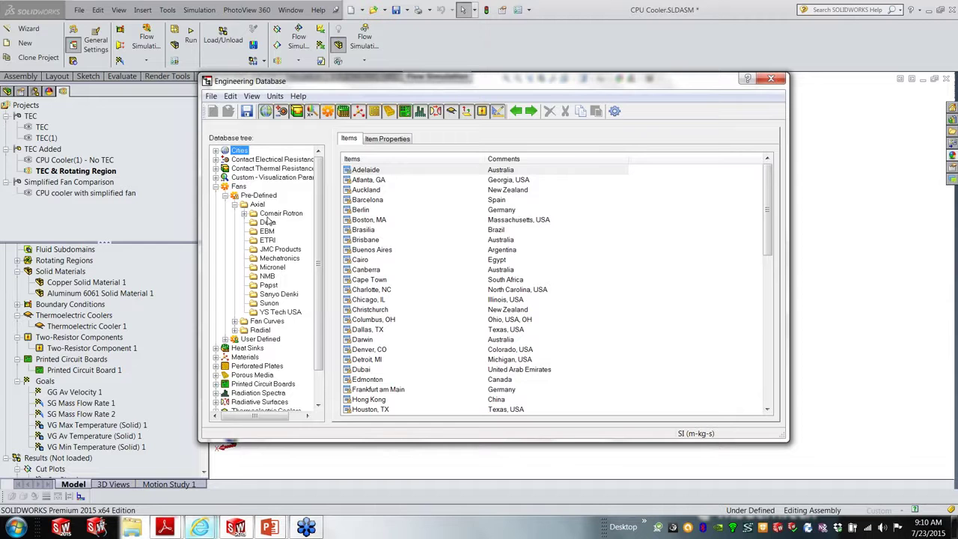
click(267, 222)
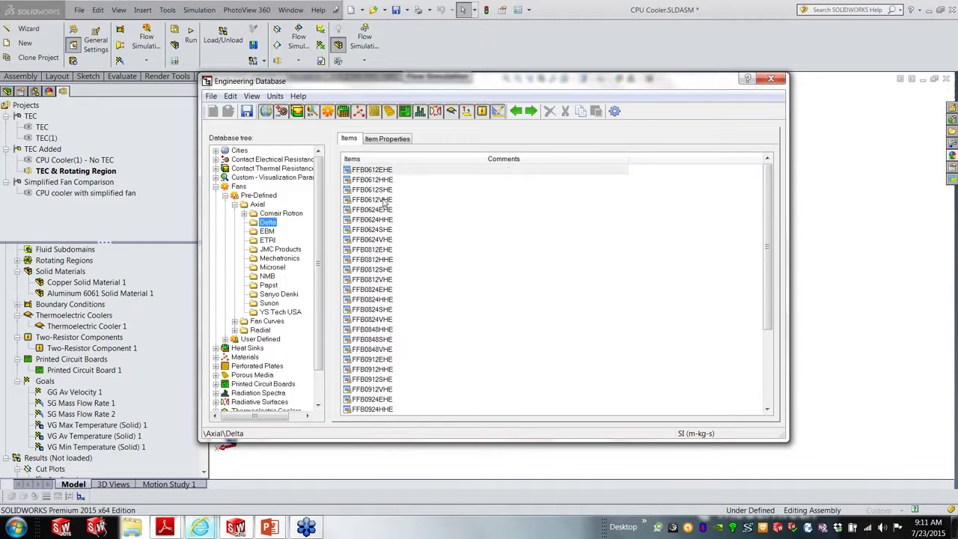
click(382, 200)
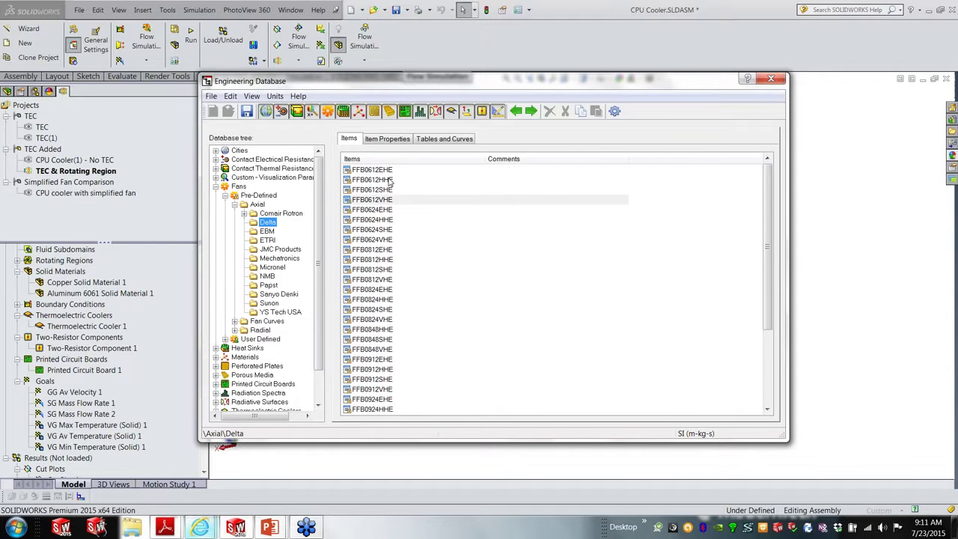
click(397, 142)
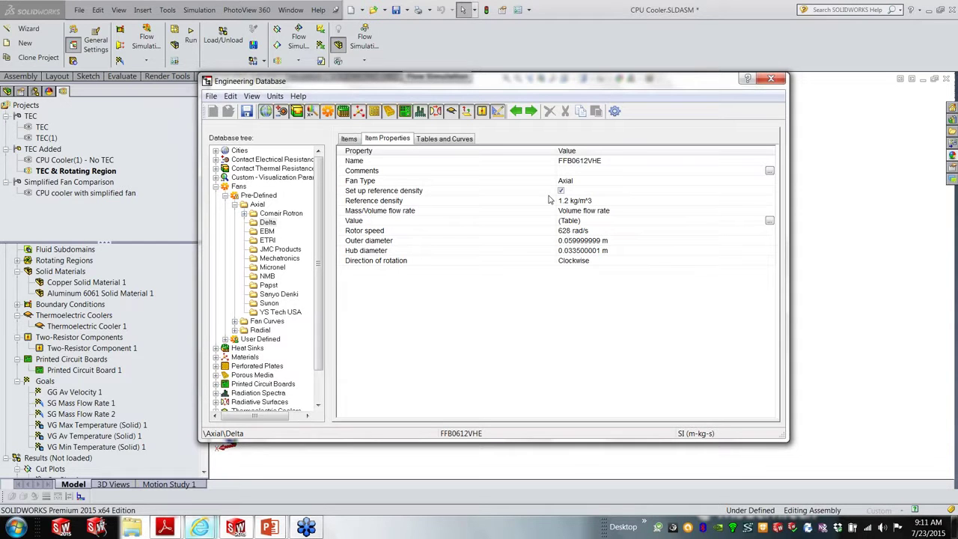
click(466, 140)
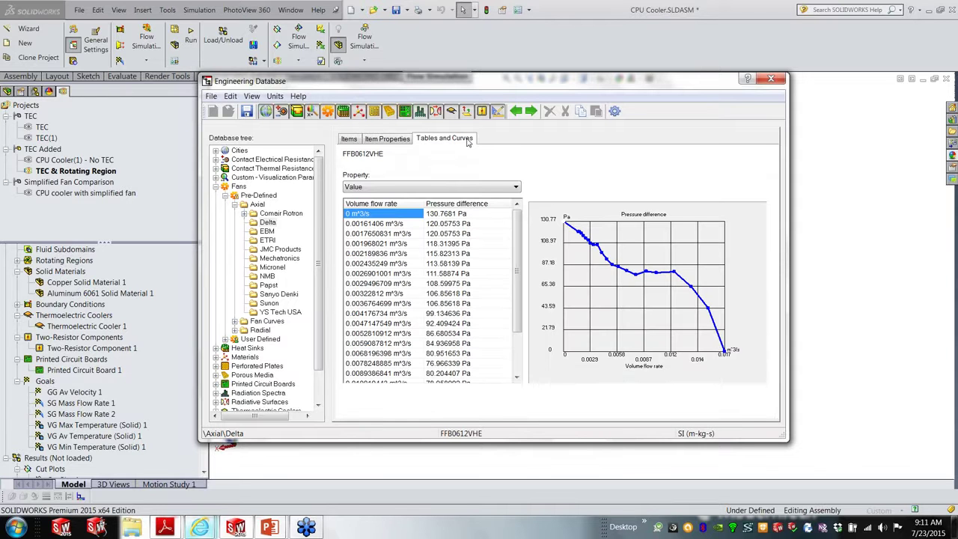
click(512, 187)
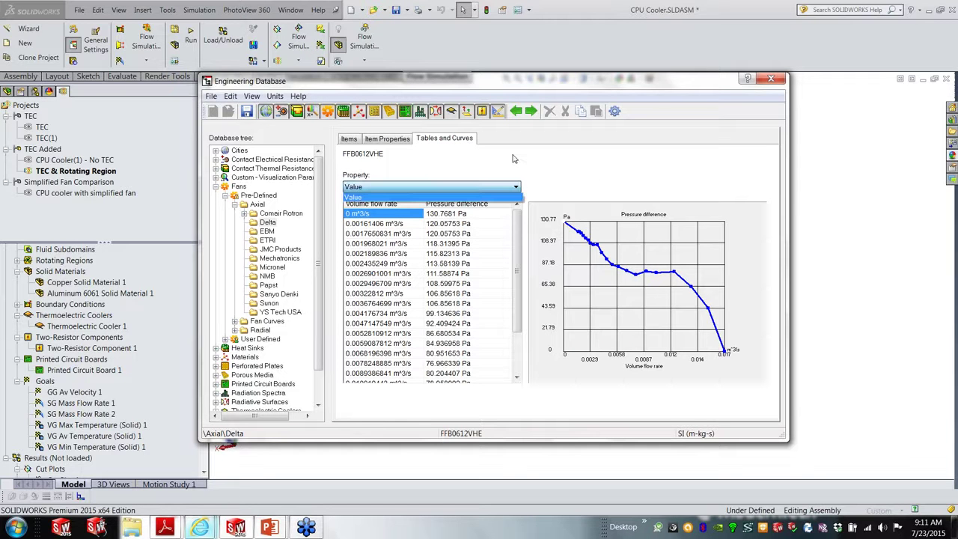
click(513, 158)
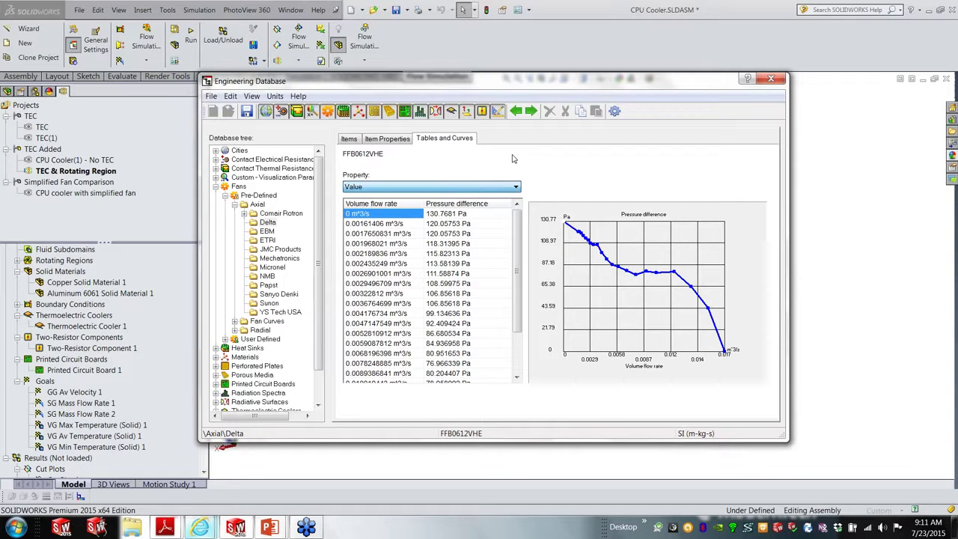
Review the properties and fan curve of the user-defined axial Delta fan FFB0812EHE, and collapse the Fans category.
click(225, 340)
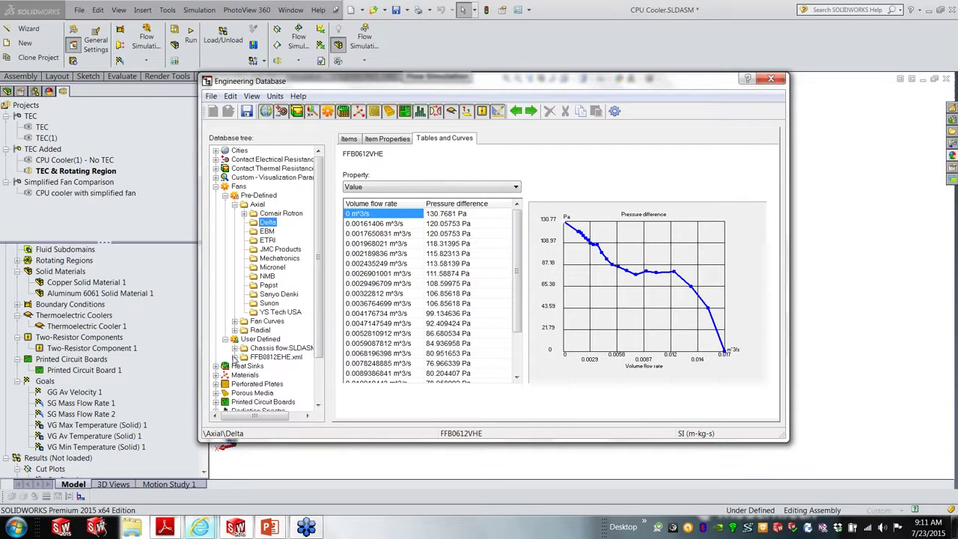
click(235, 358)
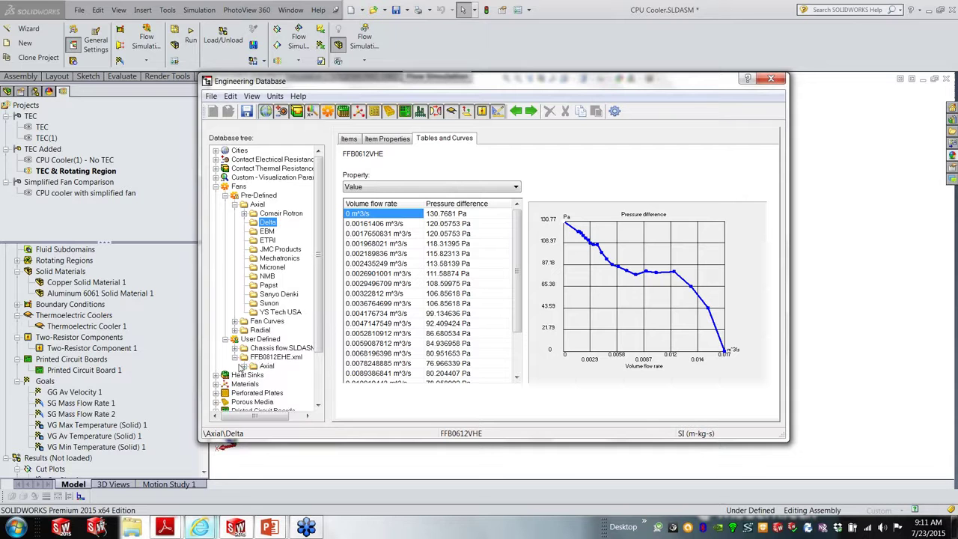
click(243, 366)
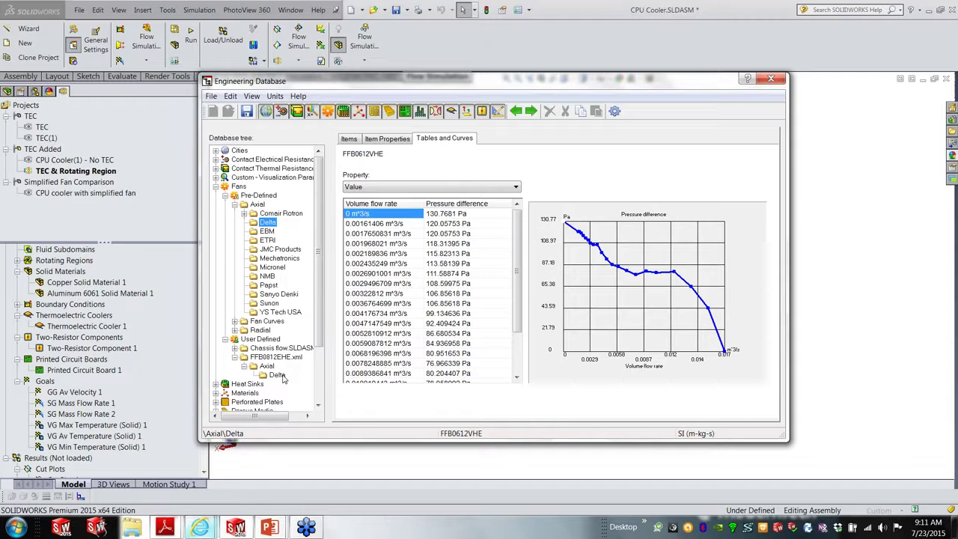
click(283, 378)
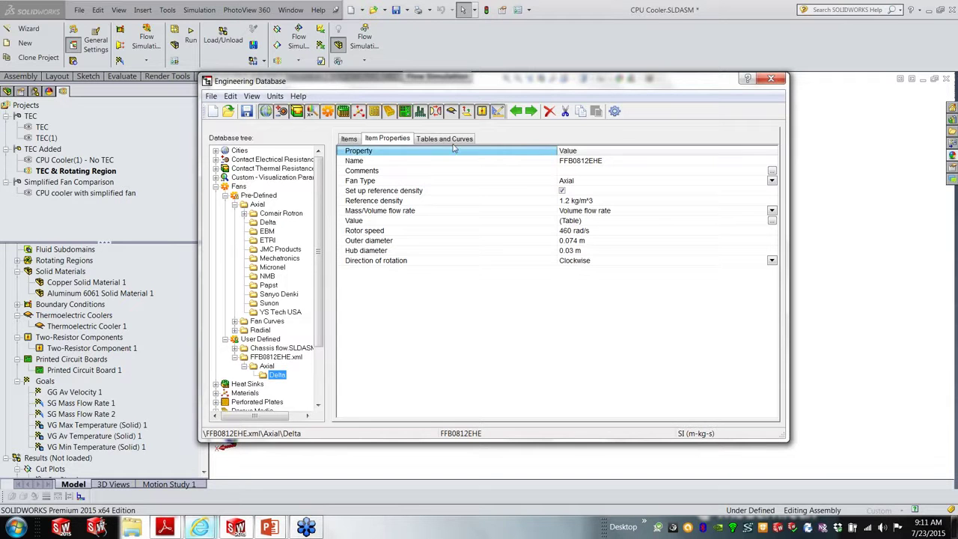
click(449, 142)
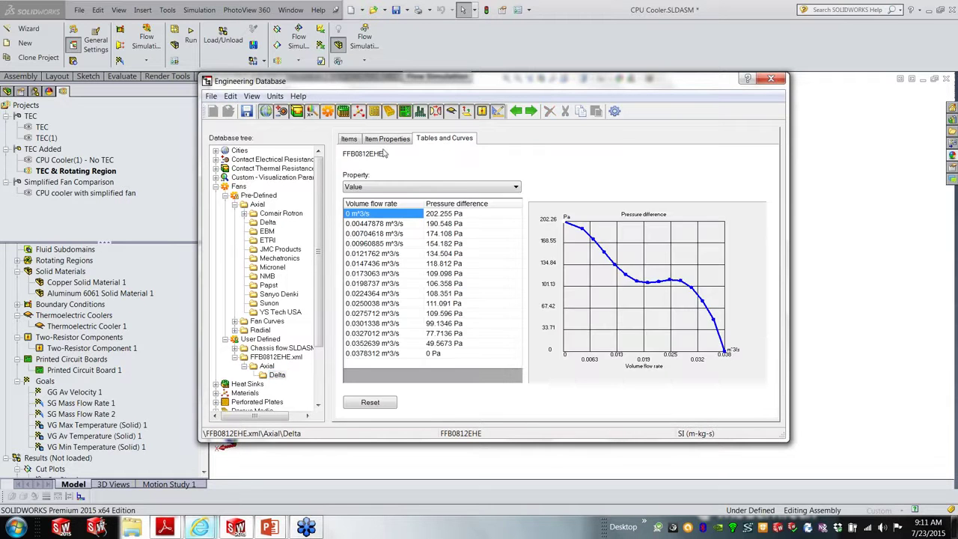
click(215, 186)
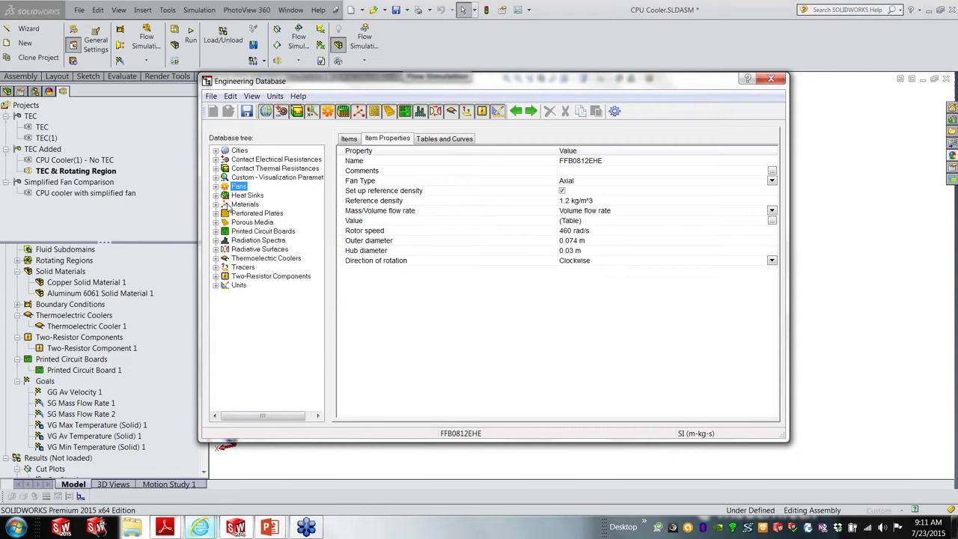
Browse the pre-defined solid material categories in the database tree, and collapse the Materials branch.
click(216, 204)
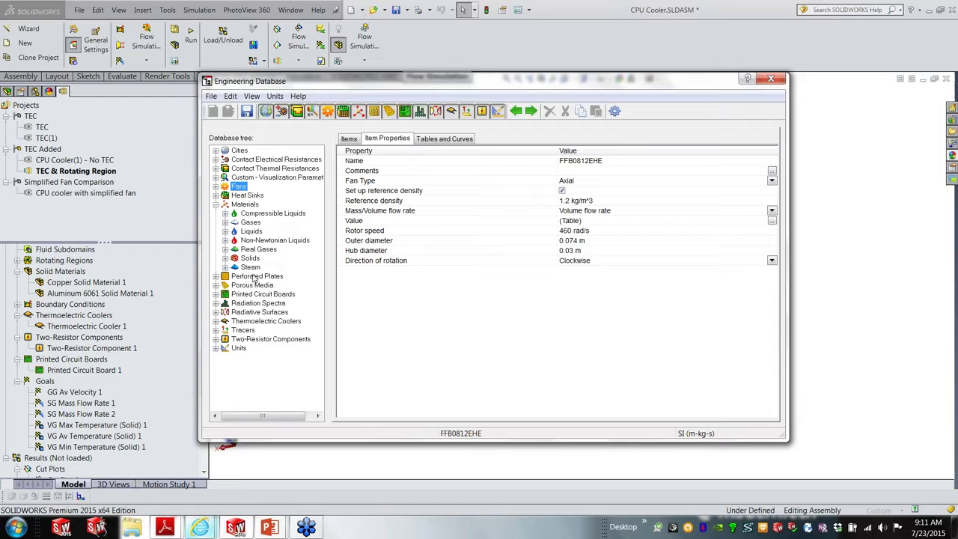
click(226, 259)
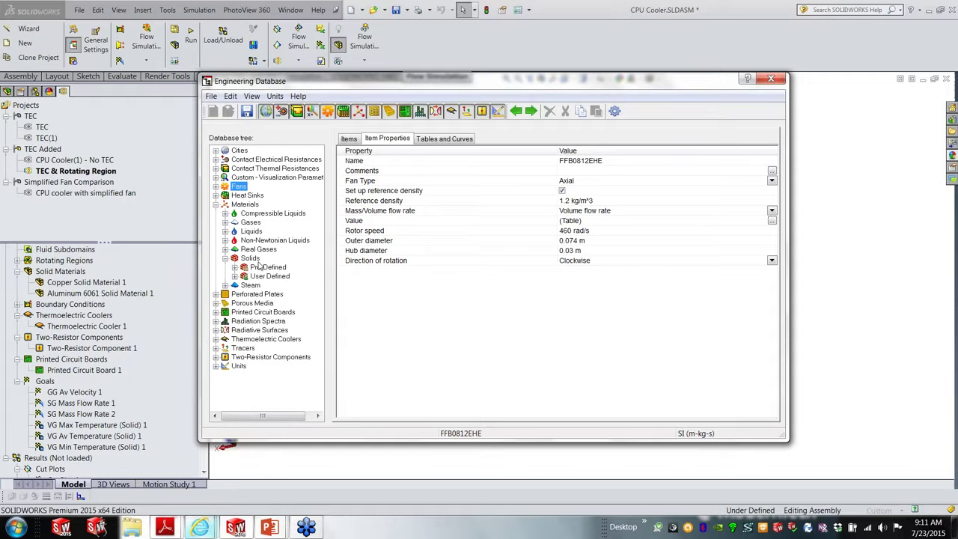
click(235, 267)
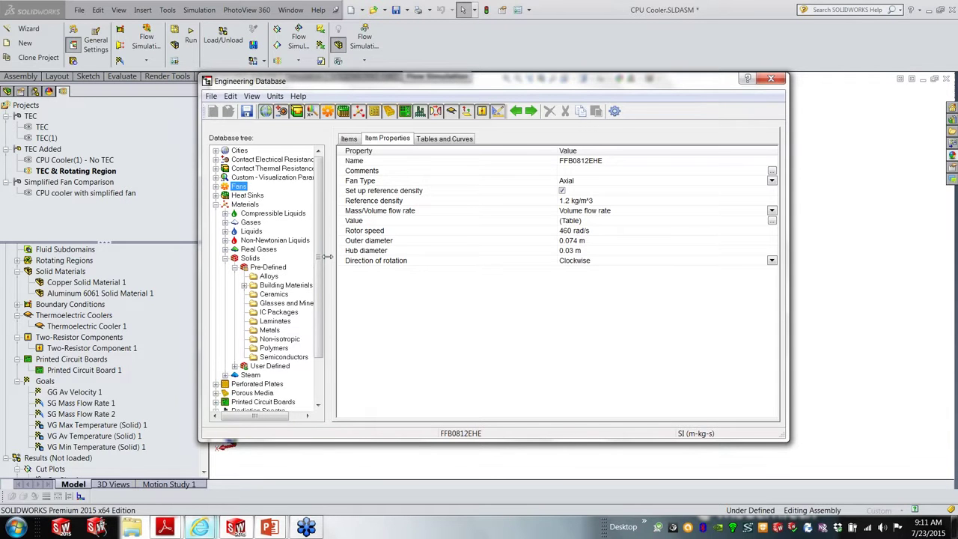
drag(319, 287, 316, 331)
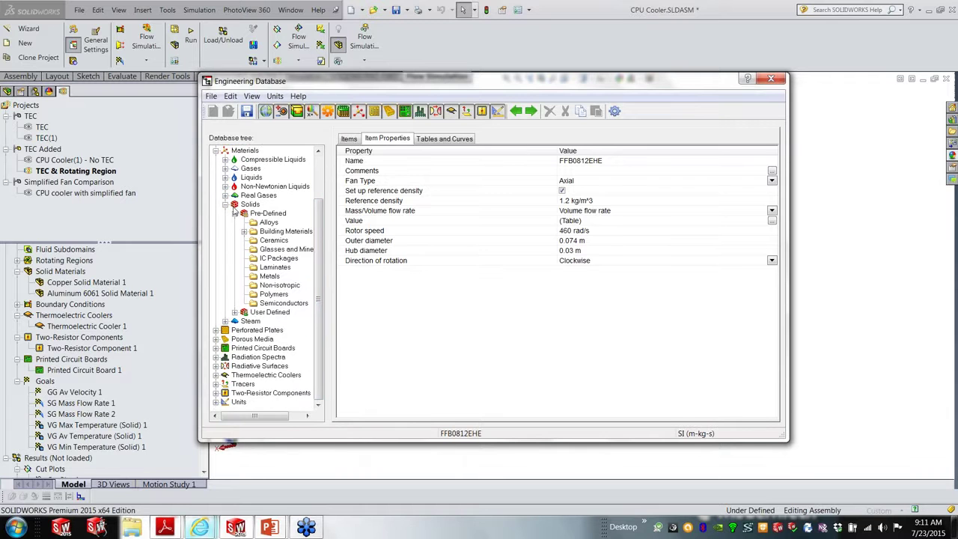
click(216, 150)
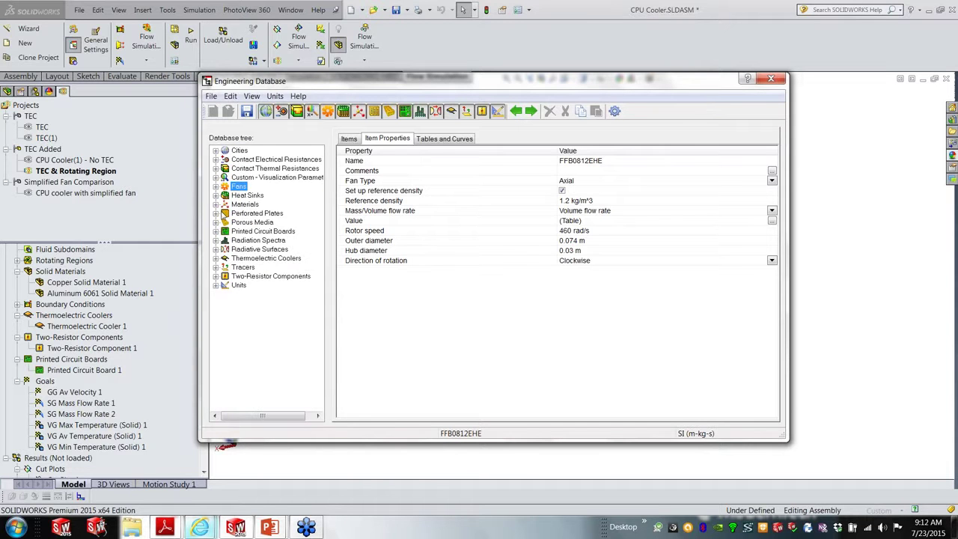
Expand the perforated plates and printed circuit boards categories and inspect the pre-defined 2S2P board's properties.
click(215, 214)
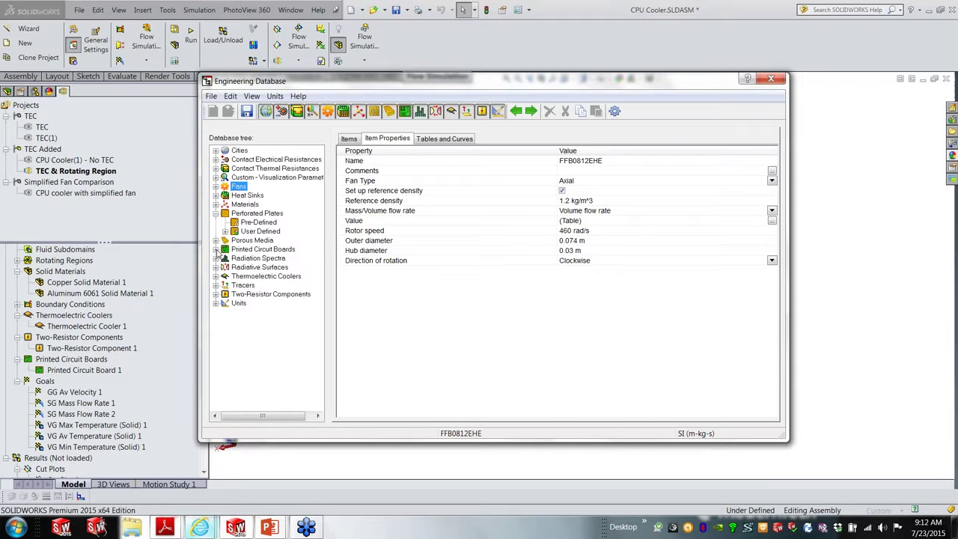
click(216, 249)
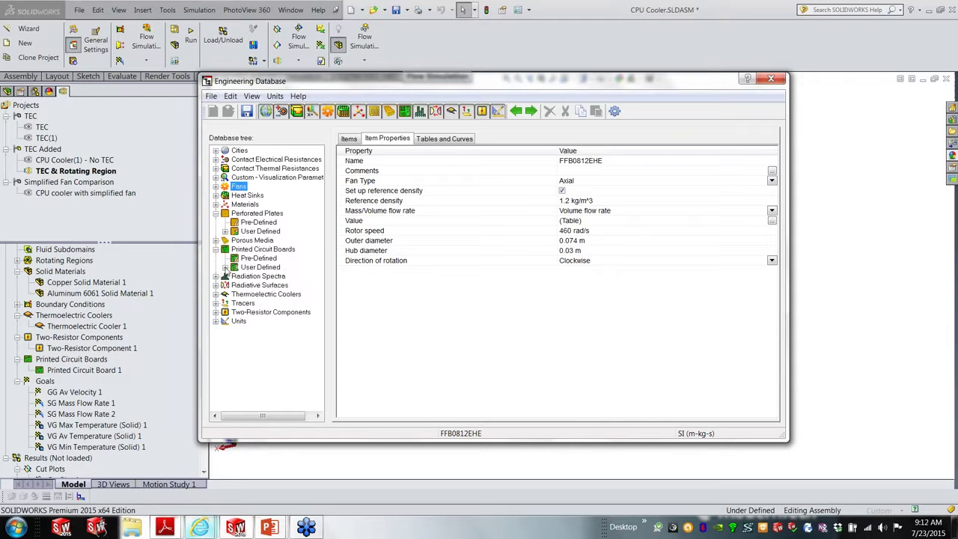
click(258, 258)
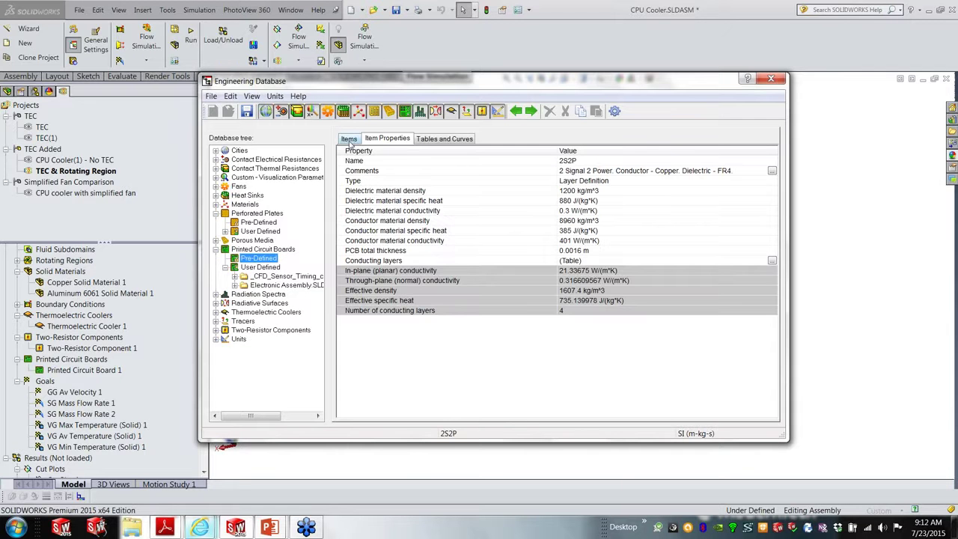
click(350, 139)
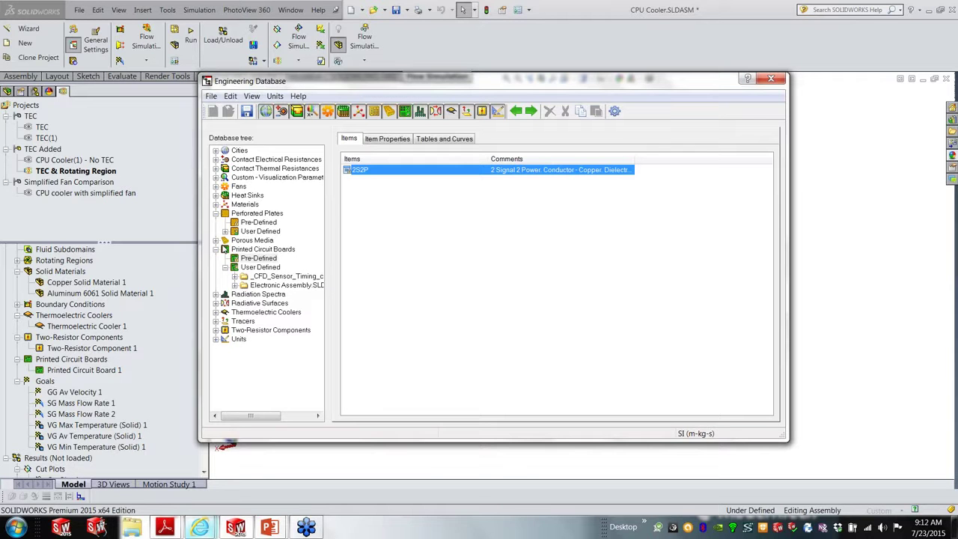
Browse the user-defined printed circuit boards in the Solid_Lid and Simulation folders.
click(234, 286)
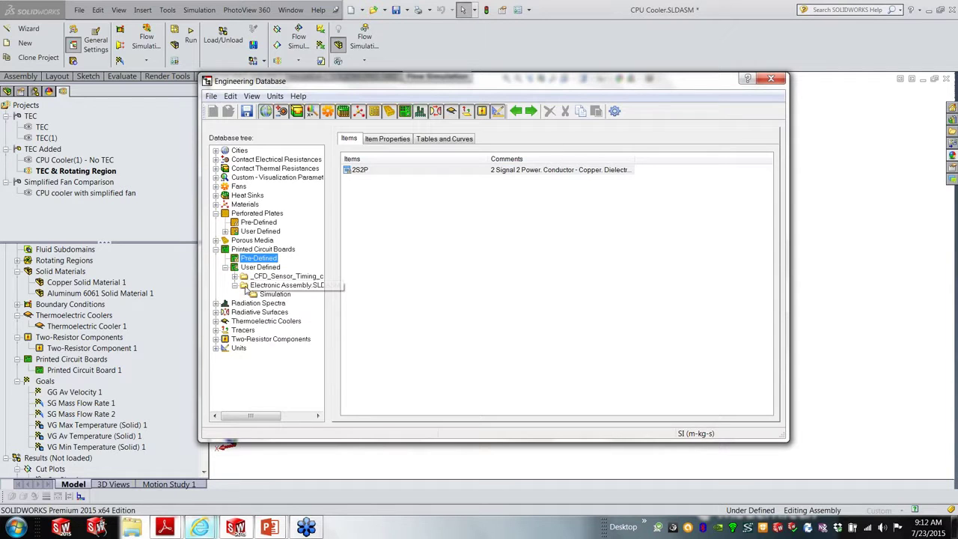
click(234, 277)
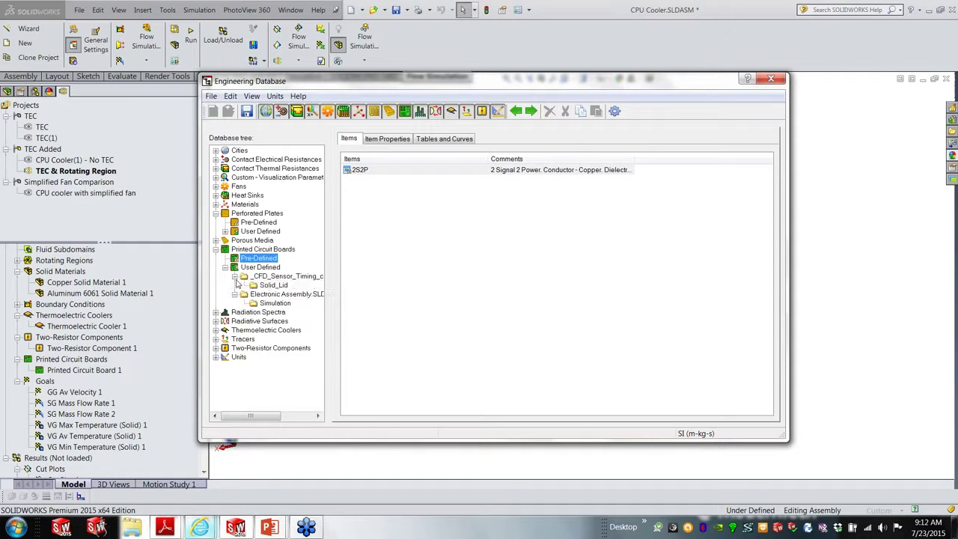
click(274, 285)
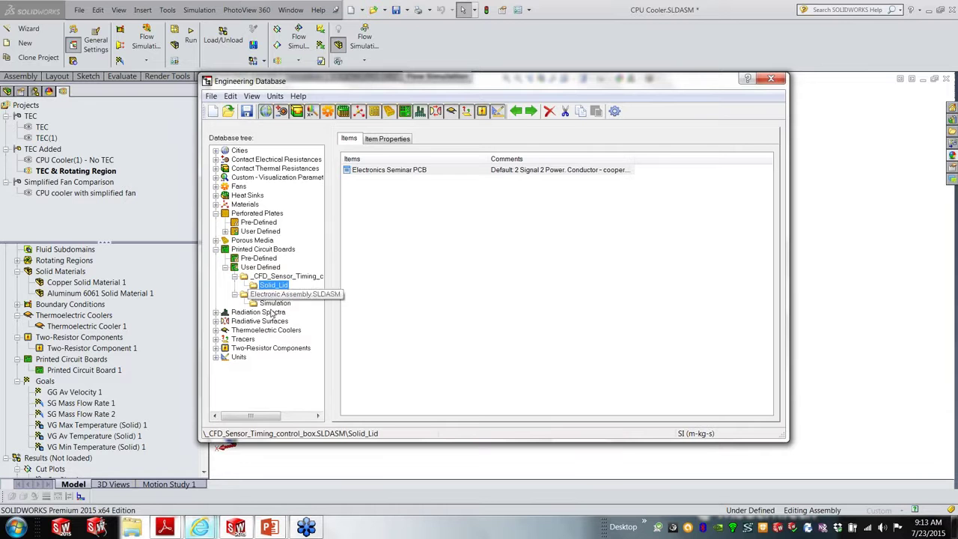
click(275, 303)
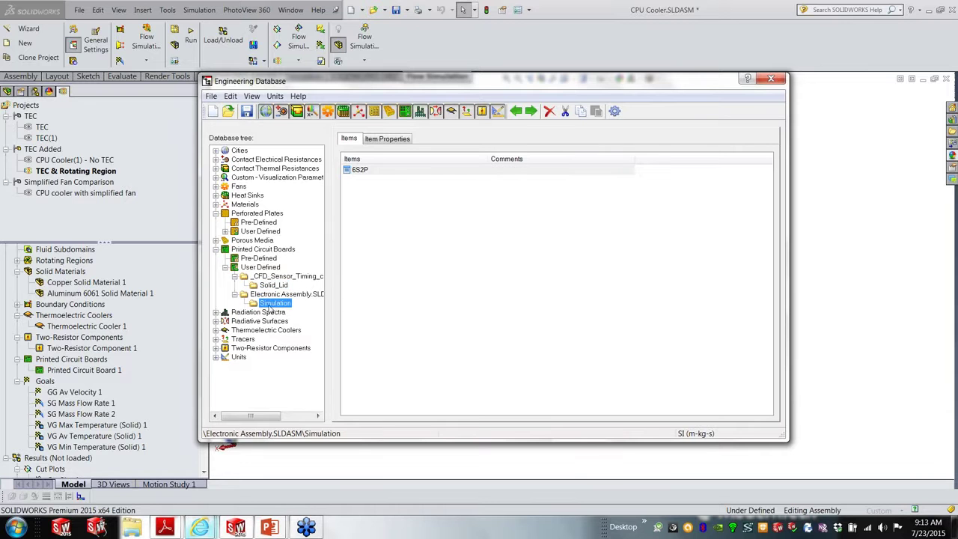
Examine the 6S2P board's material properties and conducting layer table, and collapse the Printed Circuit Boards category.
click(388, 140)
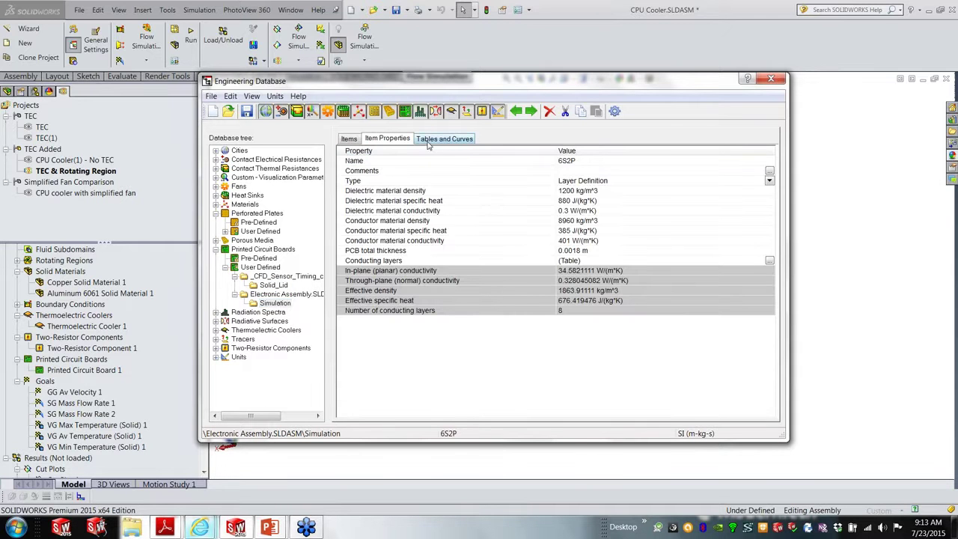
click(429, 146)
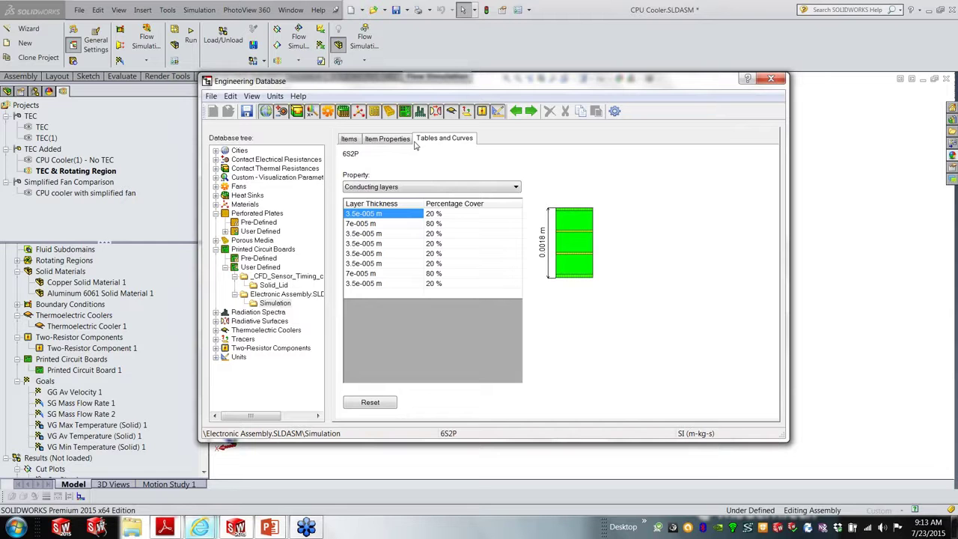
click(398, 140)
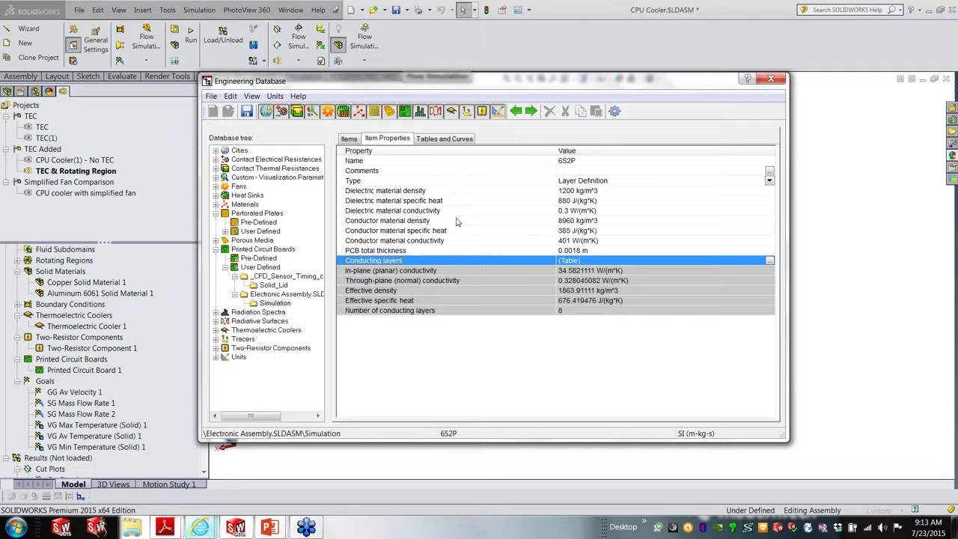
click(433, 140)
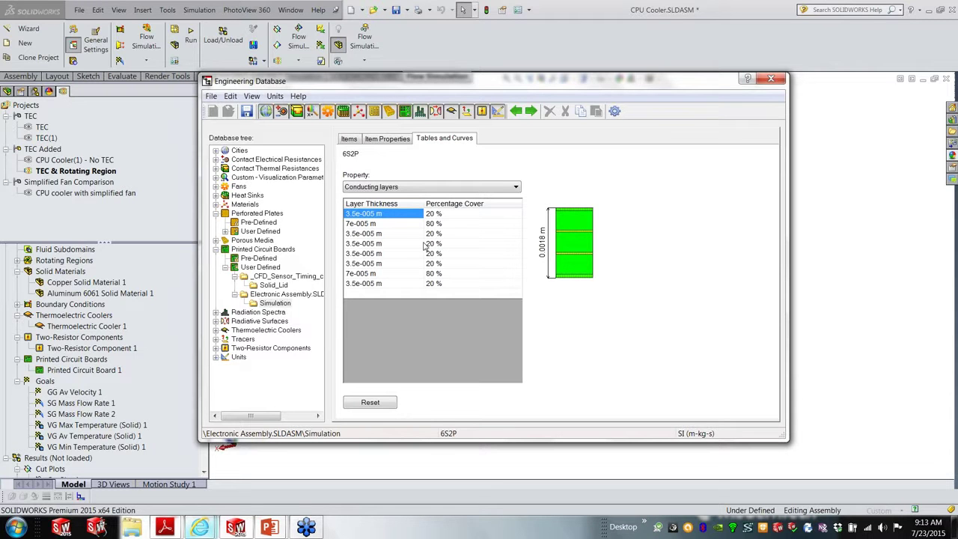
click(387, 140)
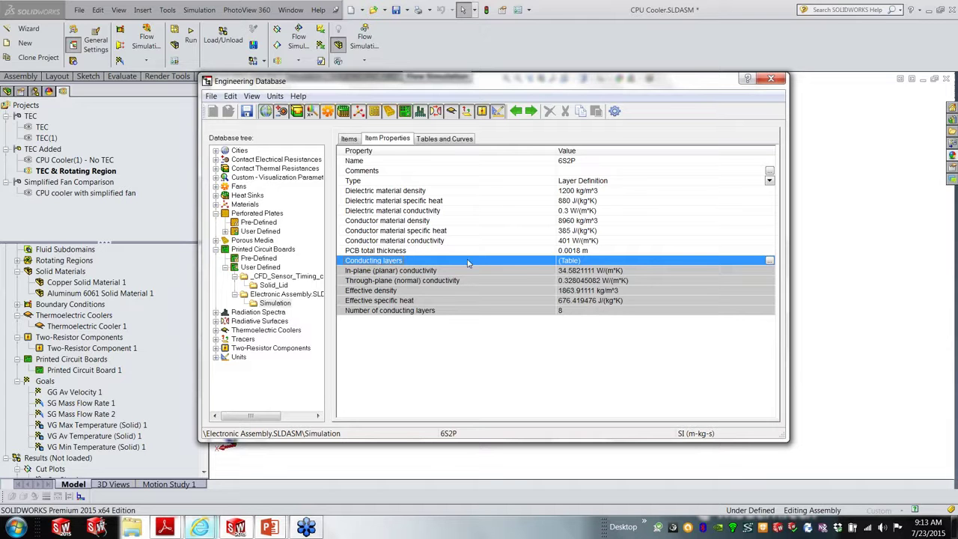
click(354, 140)
click(215, 248)
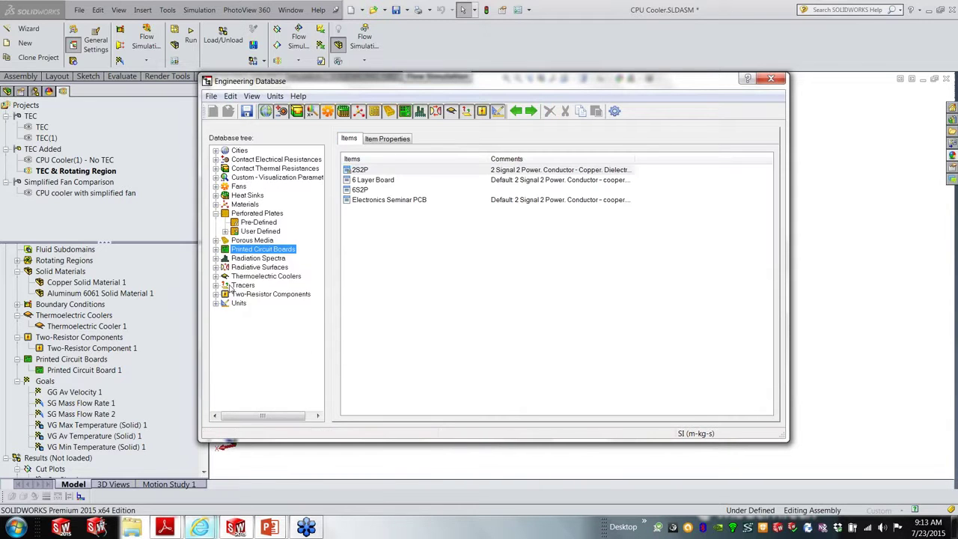
Inspect the properties of the user-defined Intel CPU two-resistor component, collapse Perforated Plates, and close the Engineering Database.
click(217, 294)
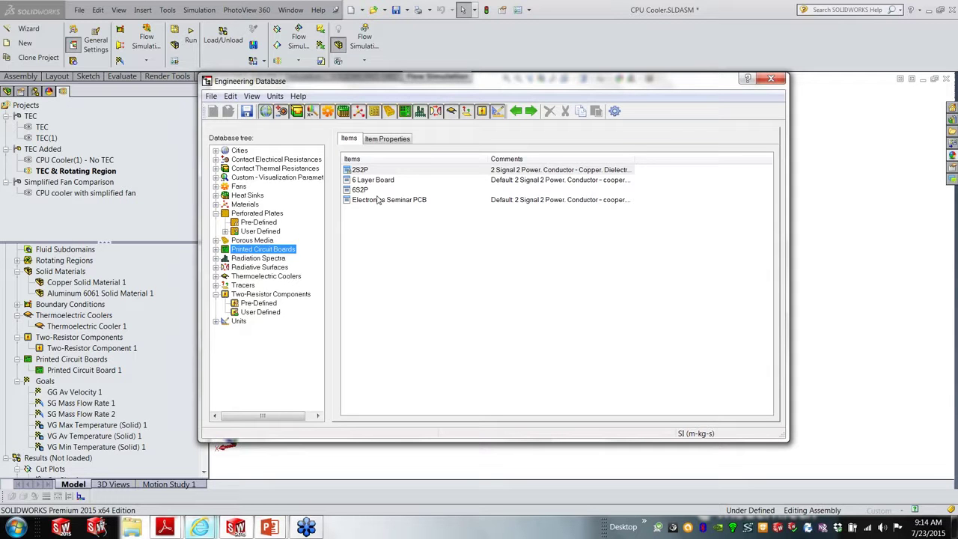
click(252, 313)
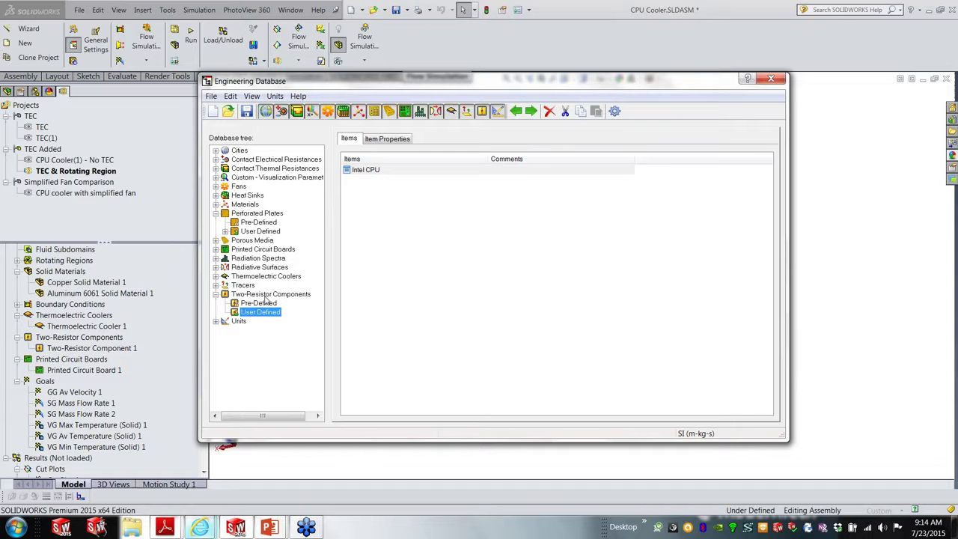
click(399, 140)
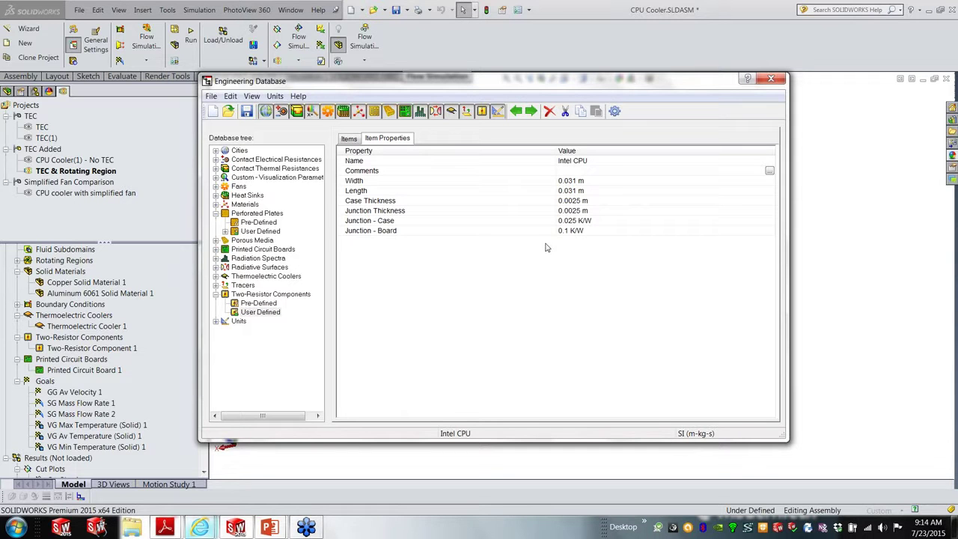
click(583, 161)
click(216, 213)
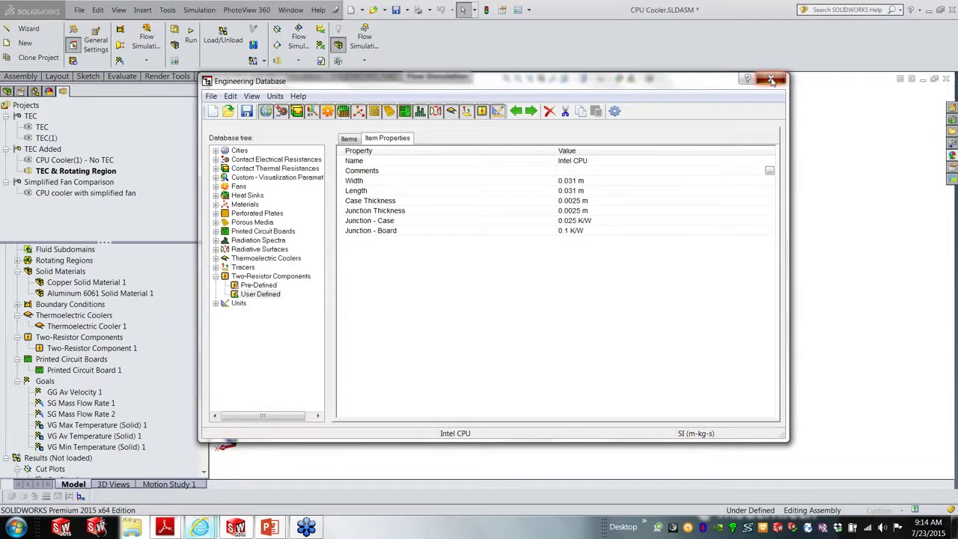
click(772, 80)
Switch to the PowerPoint slide show, advance to the Model Setup boundary conditions and goals slide, and return to SOLIDWORKS.
key(alt+Tab)
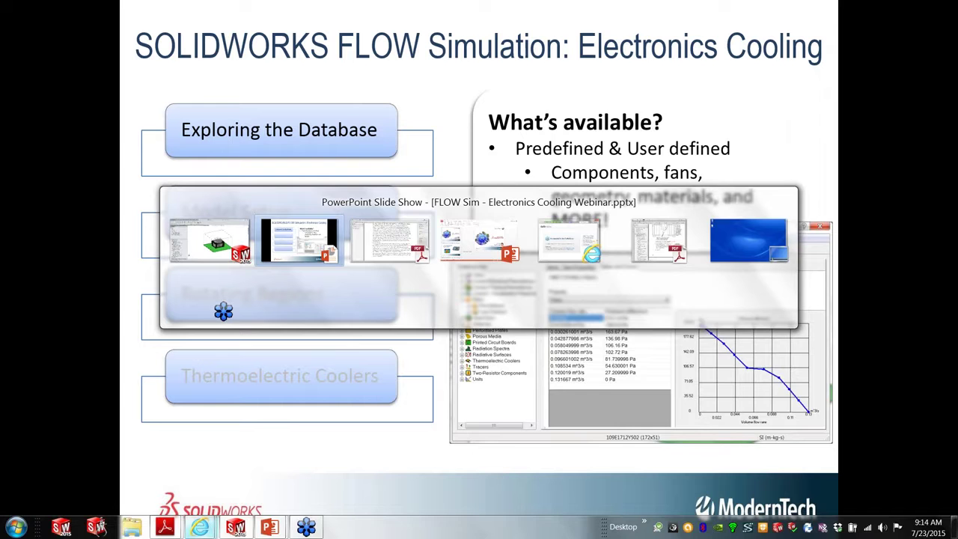
key(Right)
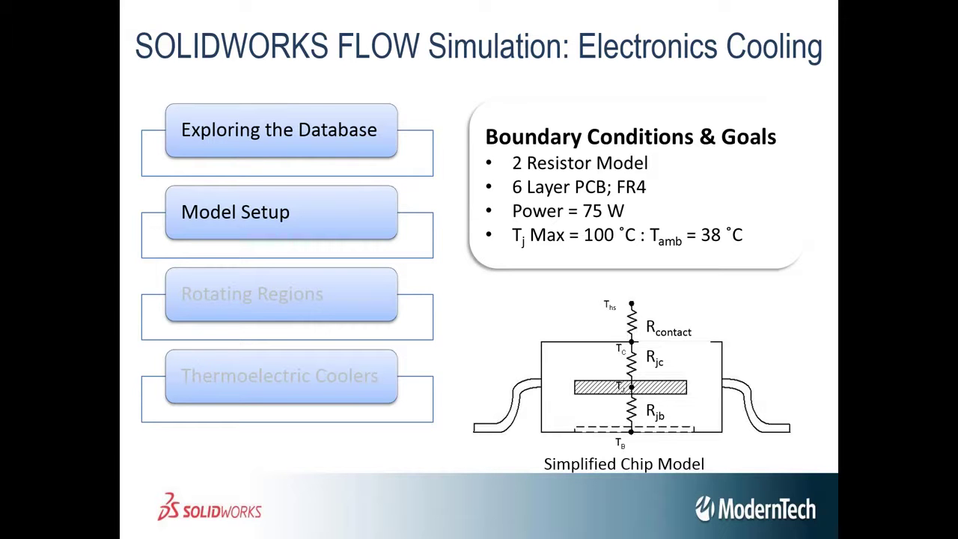
key(alt+Tab)
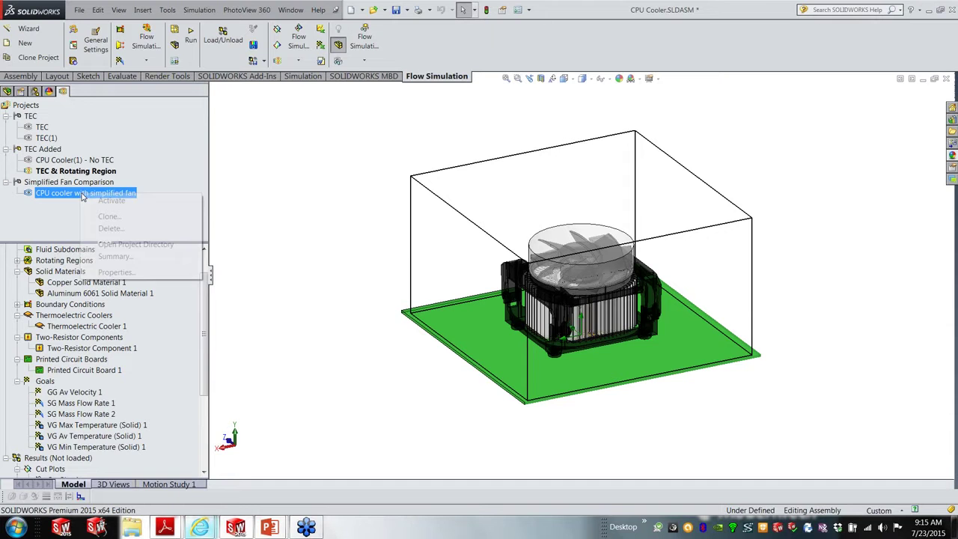
Activate the CPU cooler with simplified fan project and hide its Cut Plot 1.
click(120, 201)
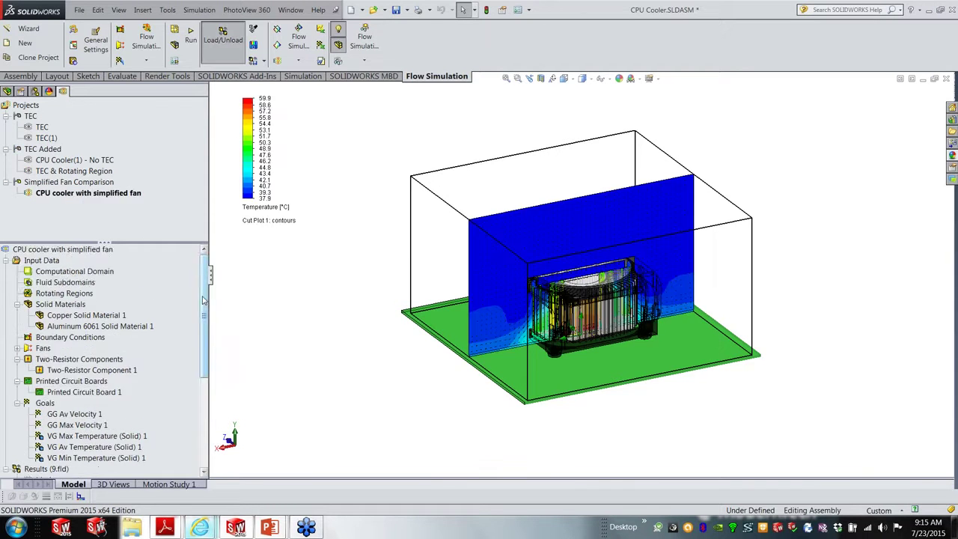
drag(206, 303, 204, 376)
right_click(74, 370)
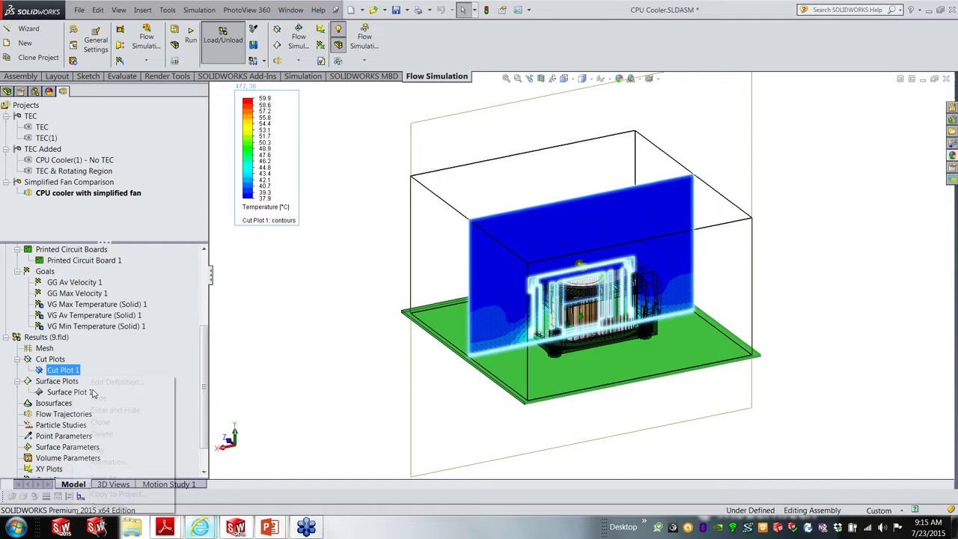
click(95, 397)
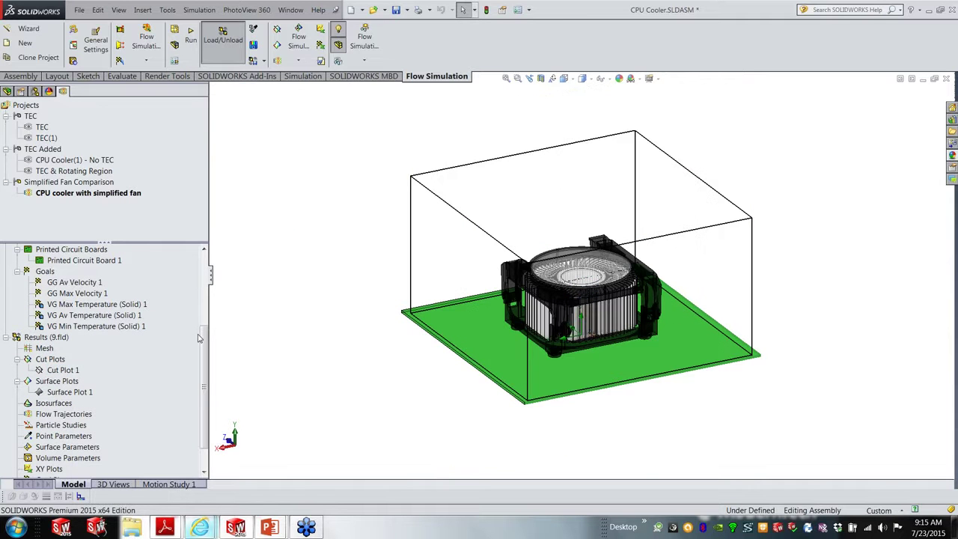
Expand the project's fans and view where External Inlet Fan 1 is applied on the cooler.
drag(203, 334, 206, 258)
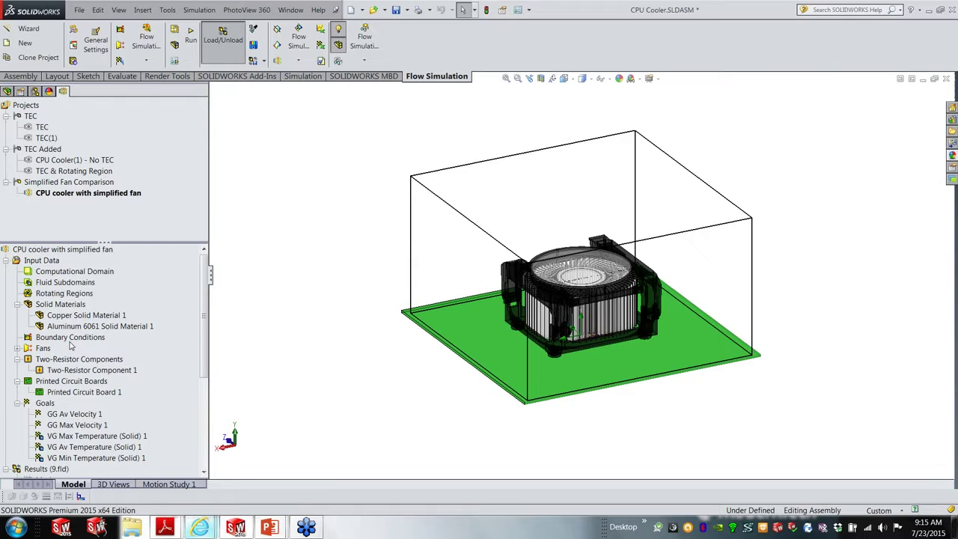
click(16, 349)
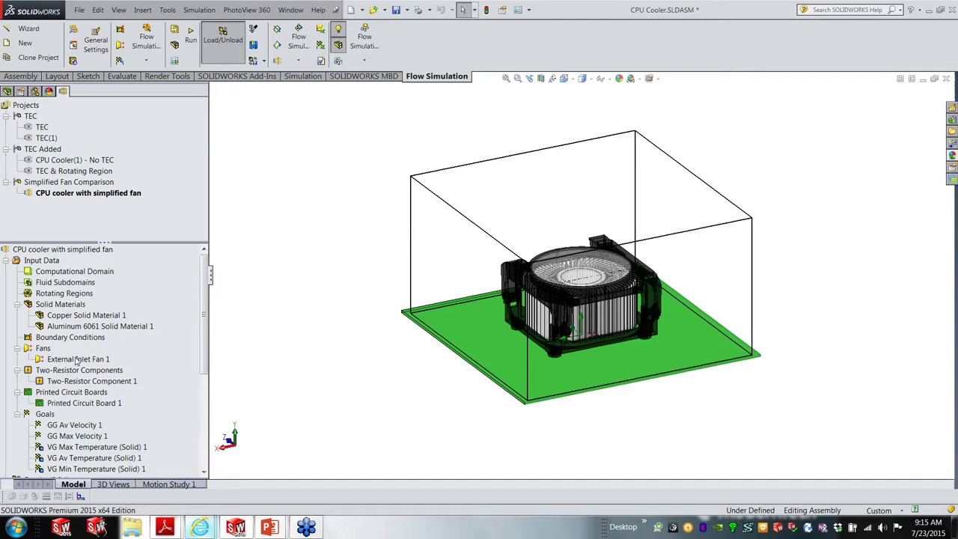
click(75, 360)
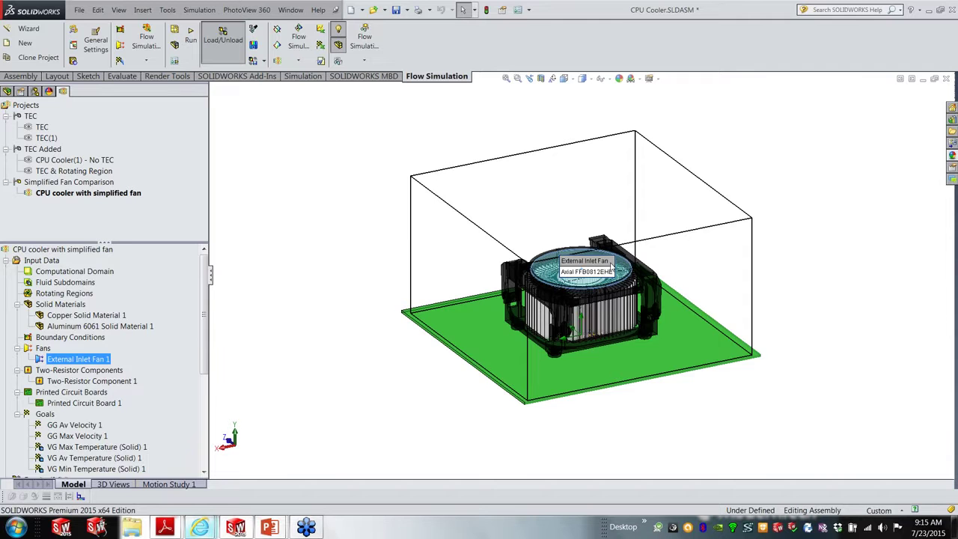
scroll(688, 267, down, 1)
click(689, 267)
scroll(689, 268, down, 1)
scroll(688, 268, down, 2)
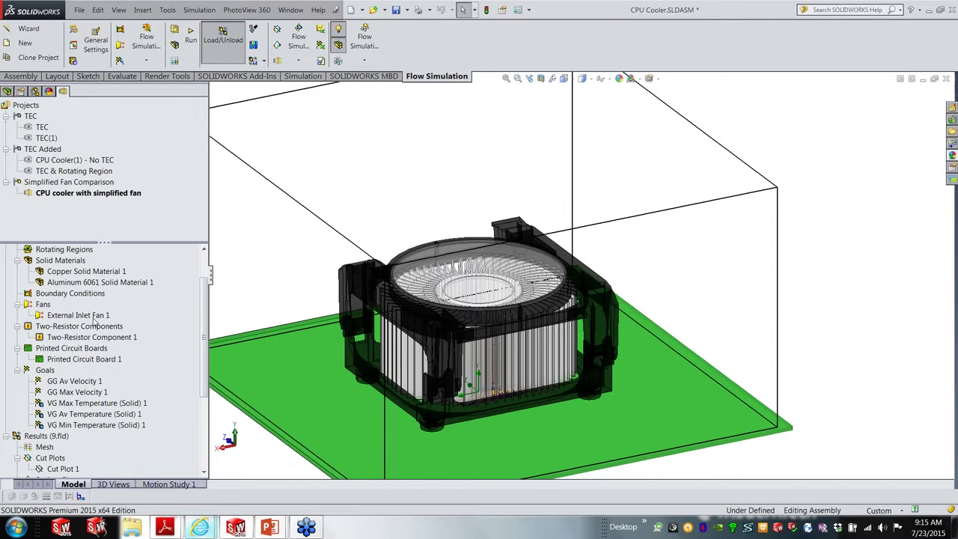
Examine the definition of External Inlet Fan 1, including its fan type, thermodynamic and turbulence parameters, and close it.
click(95, 317)
right_click(95, 317)
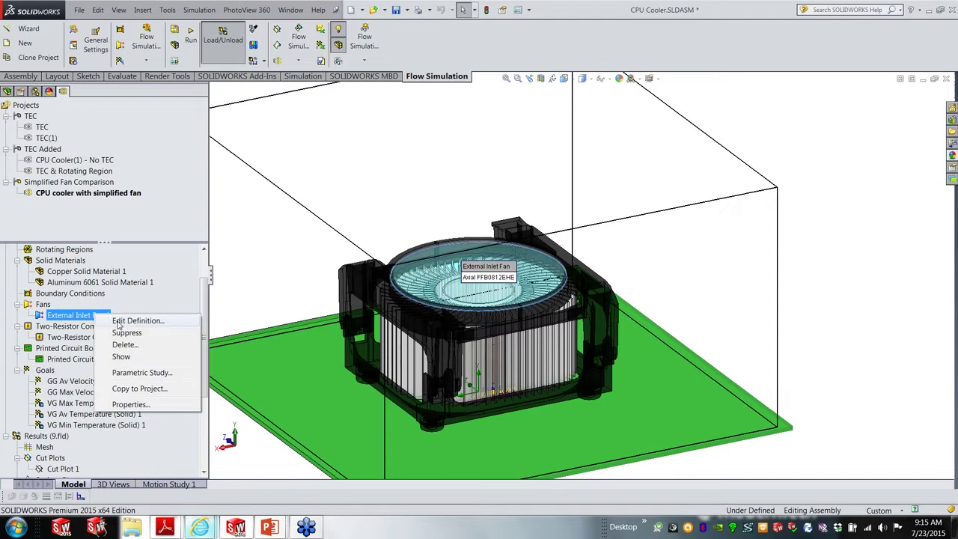
click(119, 322)
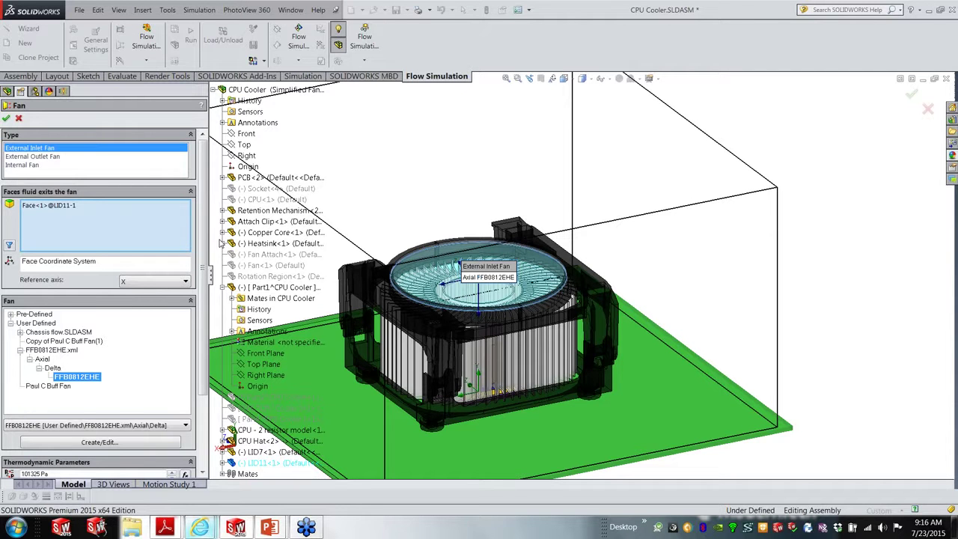
scroll(203, 284, down, 3)
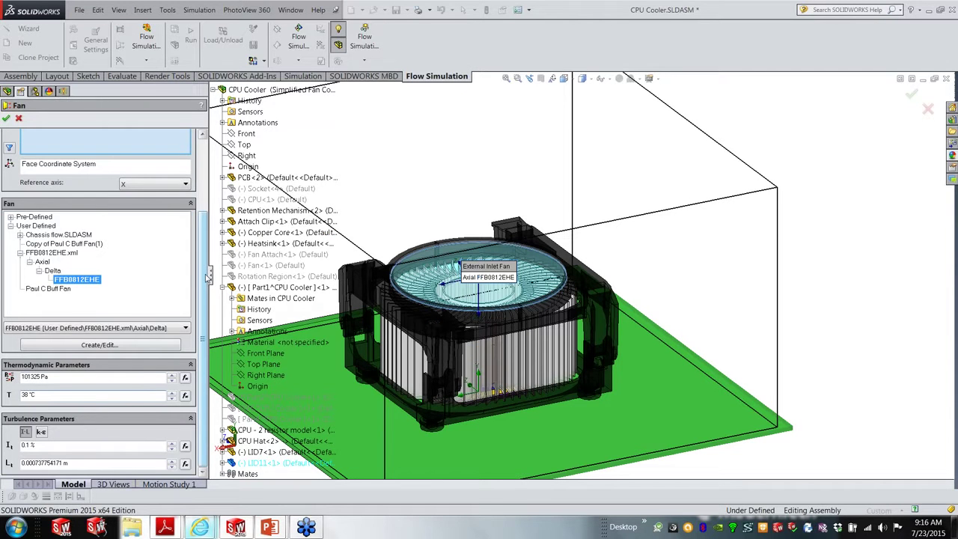
scroll(207, 275, up, 3)
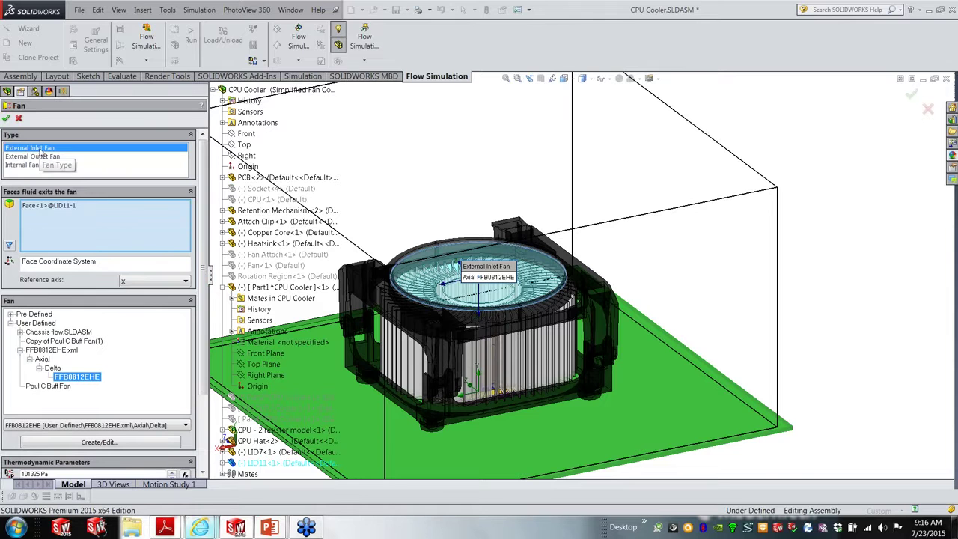
click(6, 119)
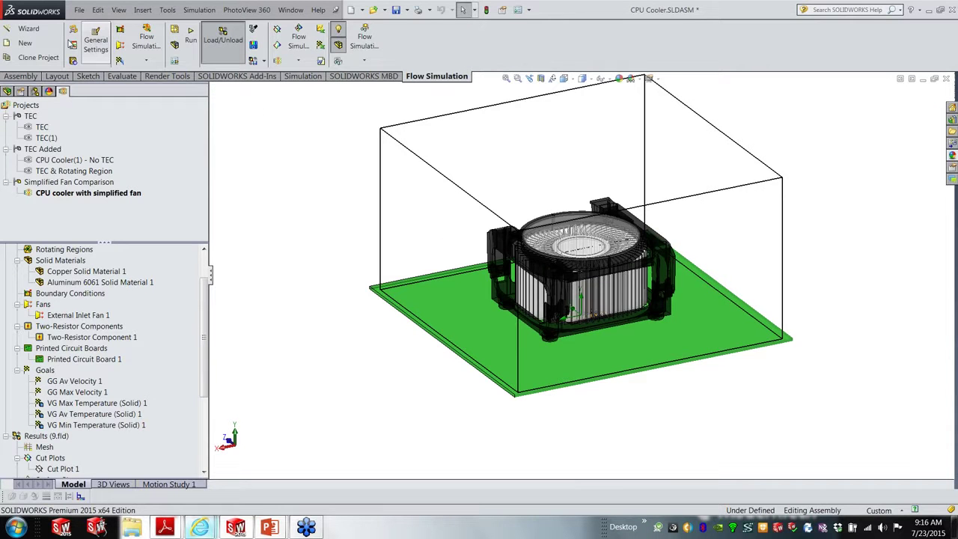
Start a new Flow Simulation project with the Wizard and name it CPU Fan analysis.
click(46, 34)
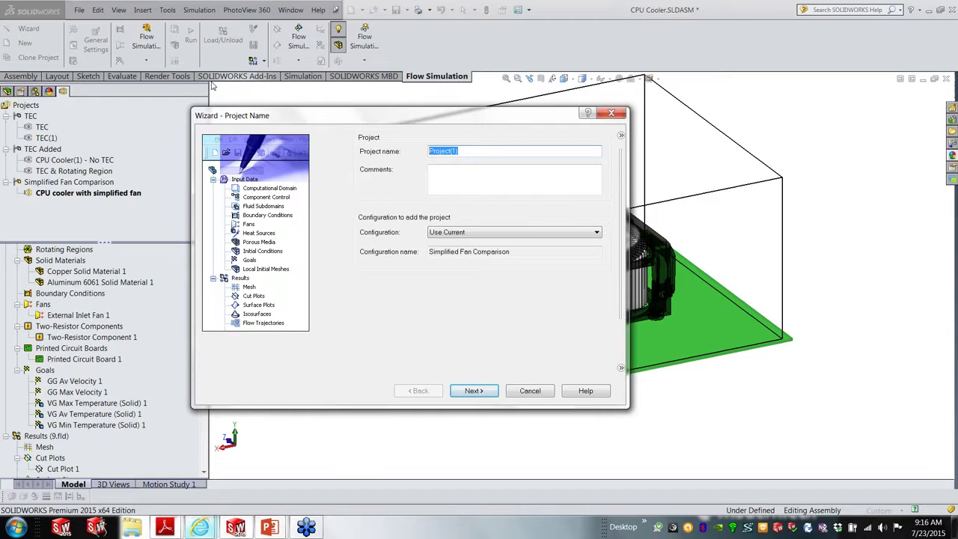
text(CPU Fan analysis)
click(473, 232)
click(460, 253)
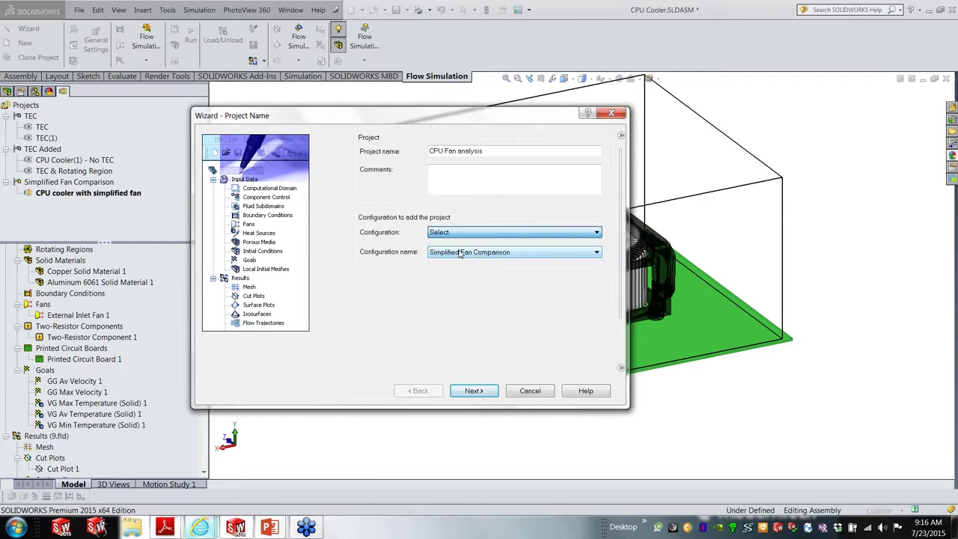
click(459, 255)
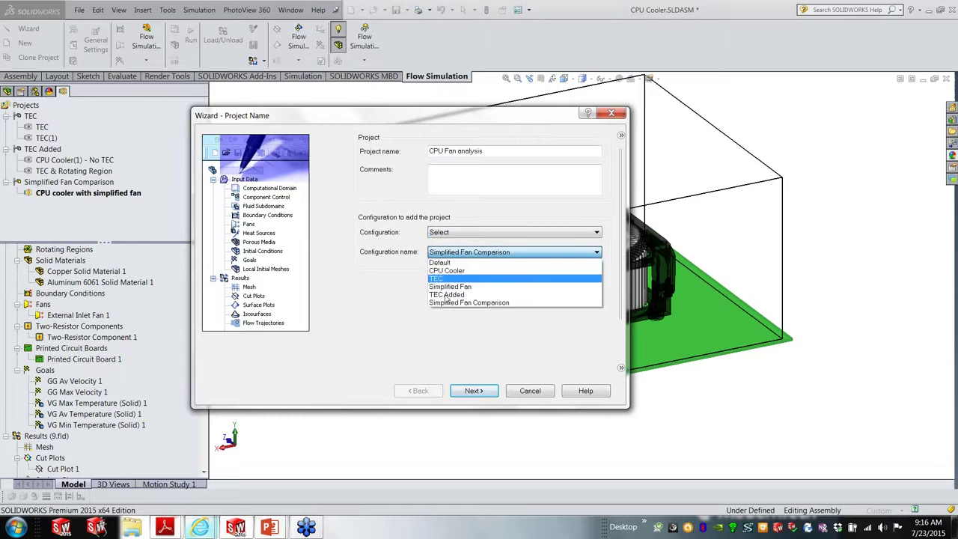
click(394, 294)
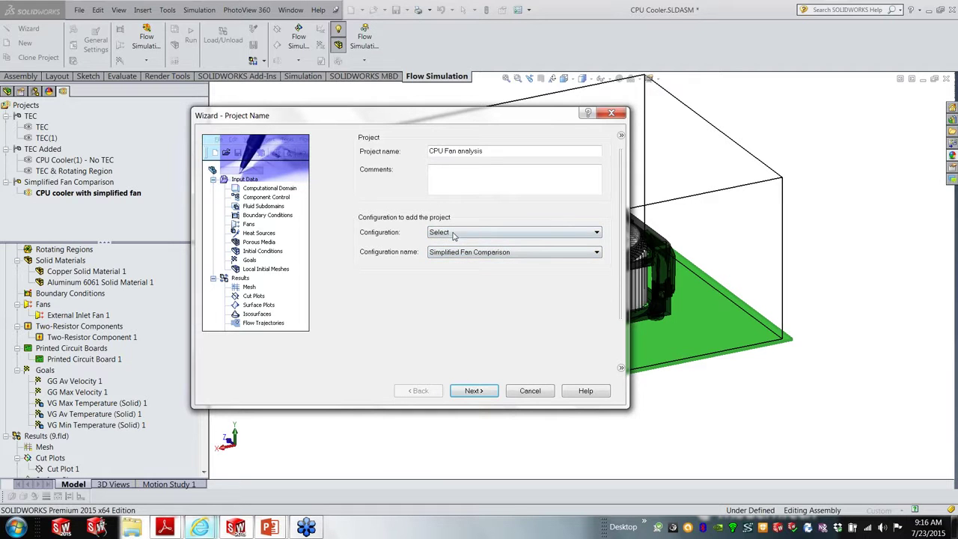
click(453, 233)
click(453, 243)
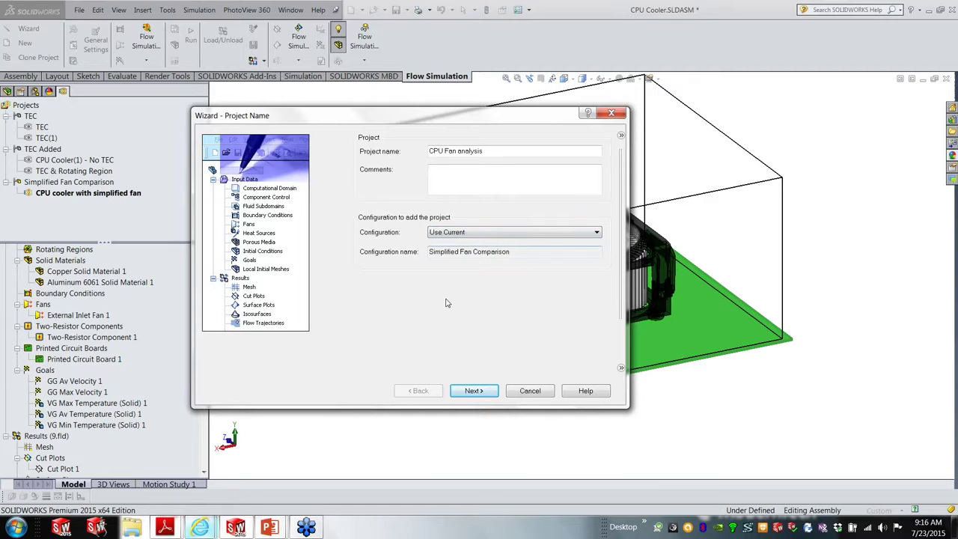
Keep the IPS unit system and set an external analysis that excludes cavities without flow conditions and internal space.
click(480, 392)
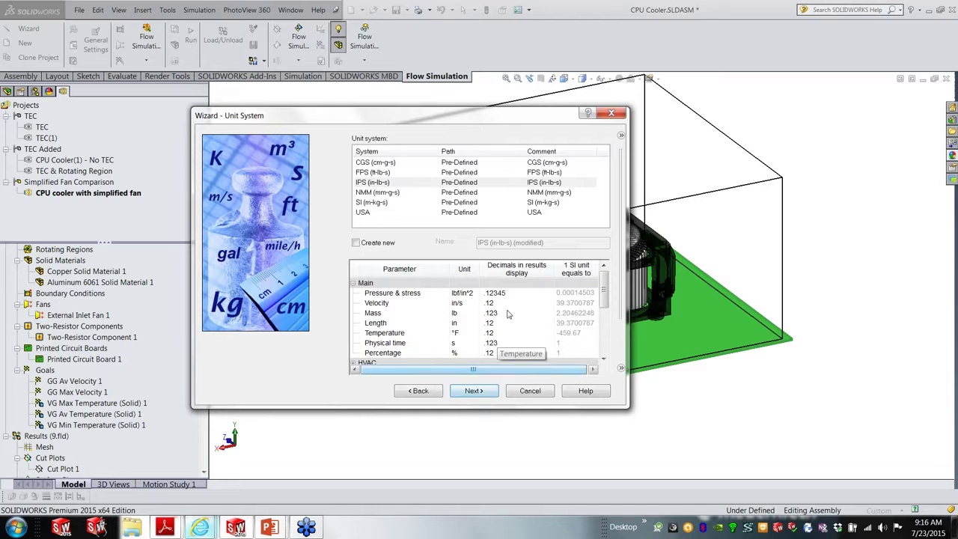
click(494, 395)
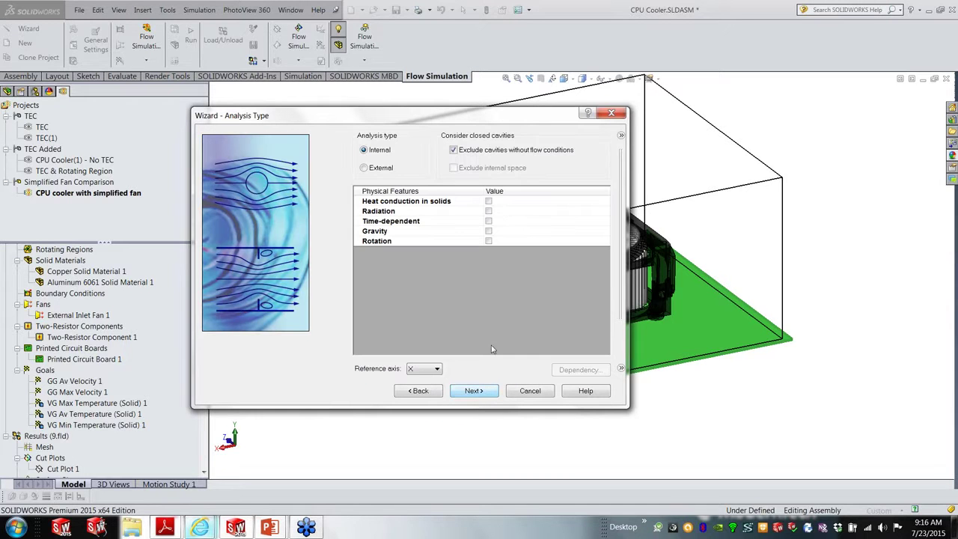
click(383, 169)
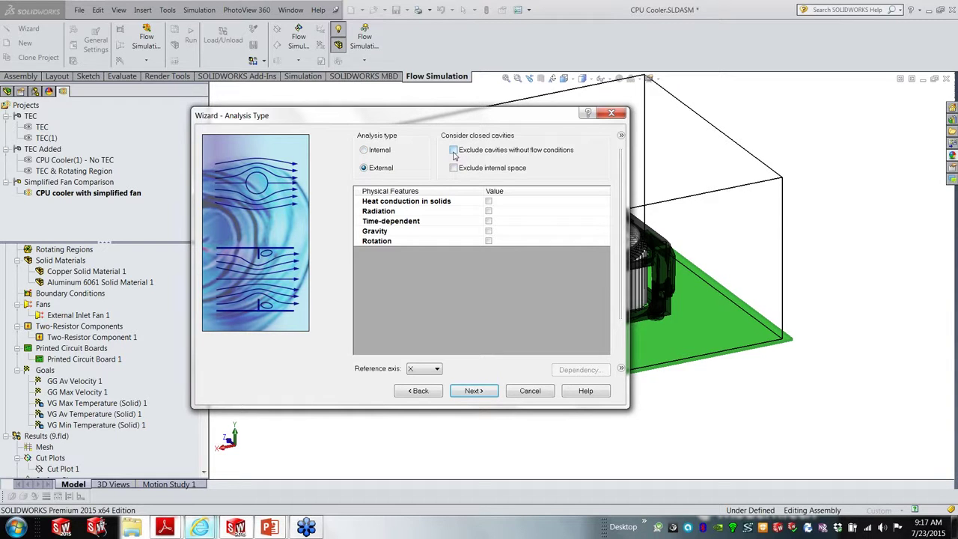
click(454, 152)
click(455, 170)
Enable heat conduction in solids and gravity for the analysis, and proceed to the default fluid settings.
click(488, 201)
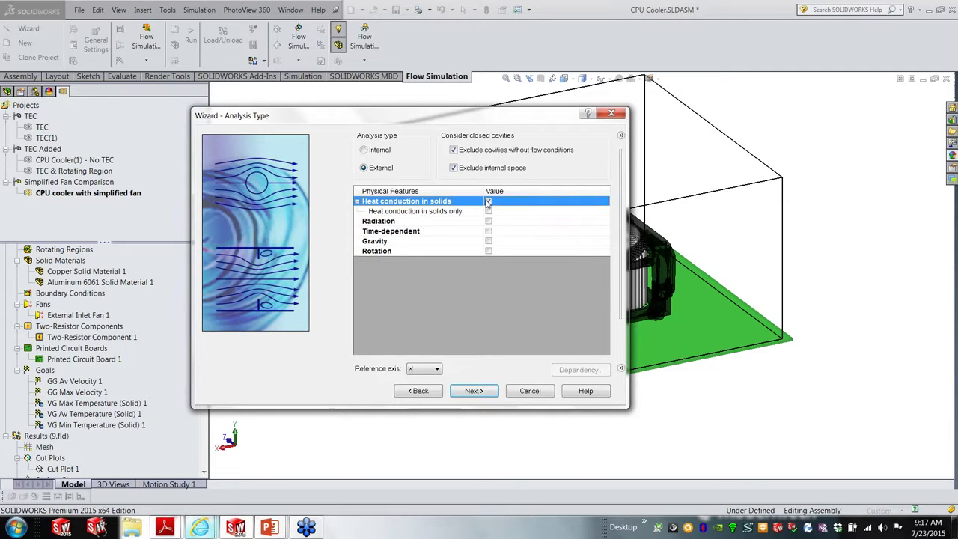
click(489, 242)
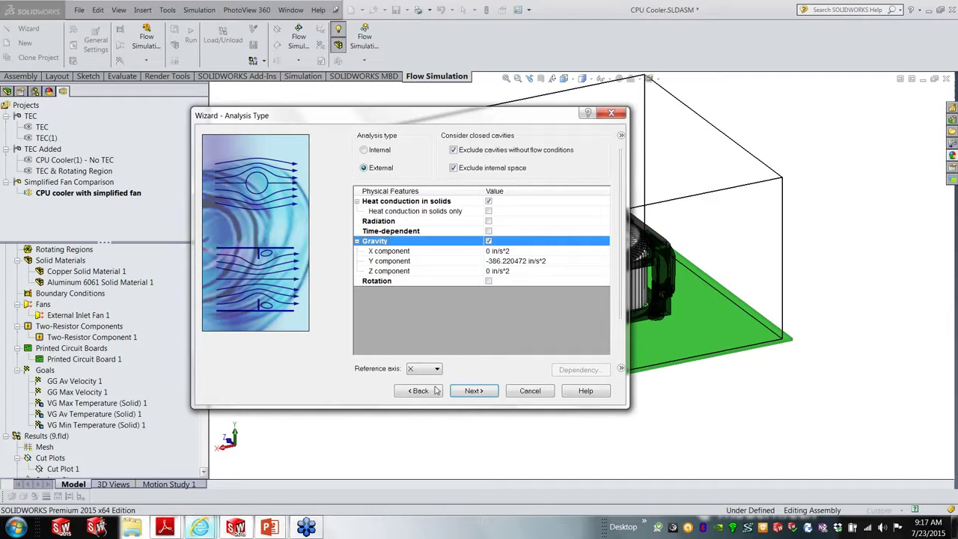
click(473, 390)
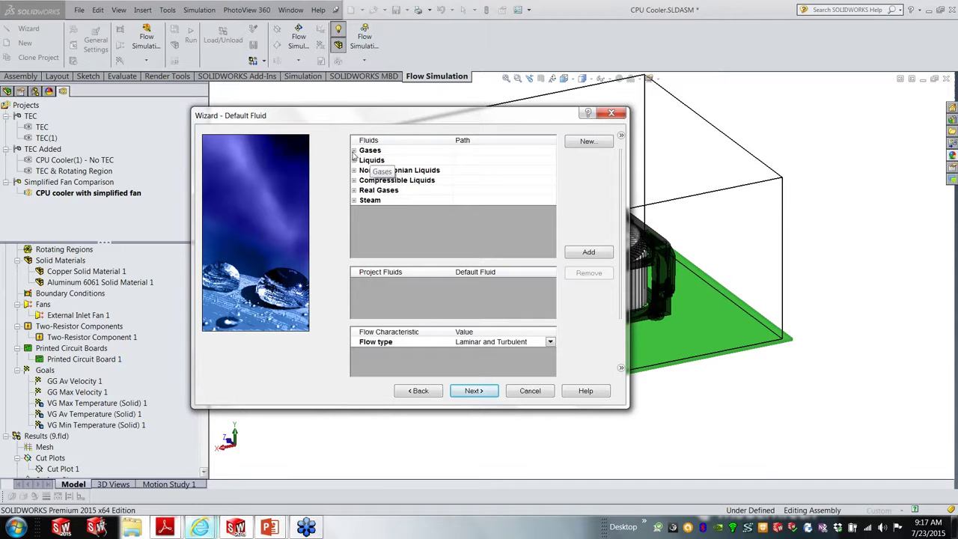
Add the pre-defined gas Air as the project fluid and proceed to the default solid settings.
click(354, 150)
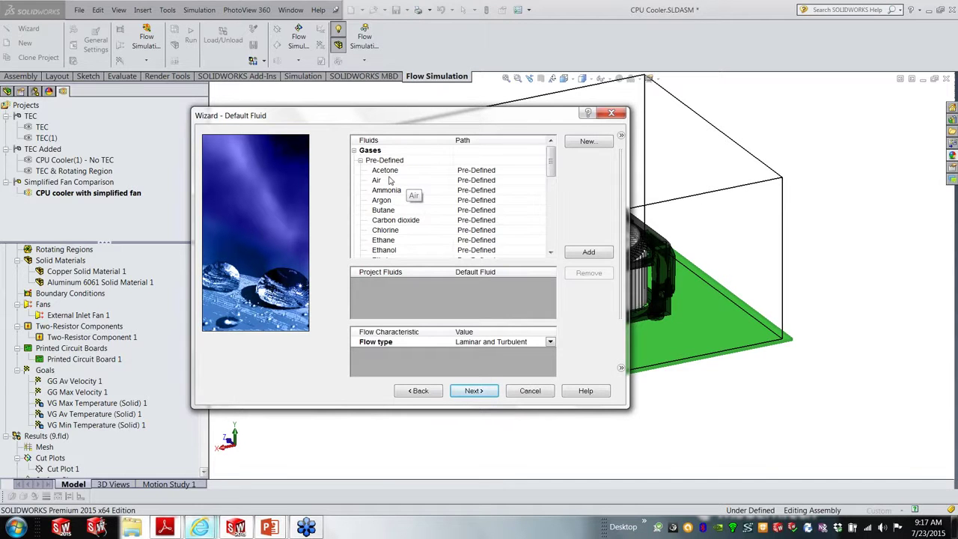
click(391, 181)
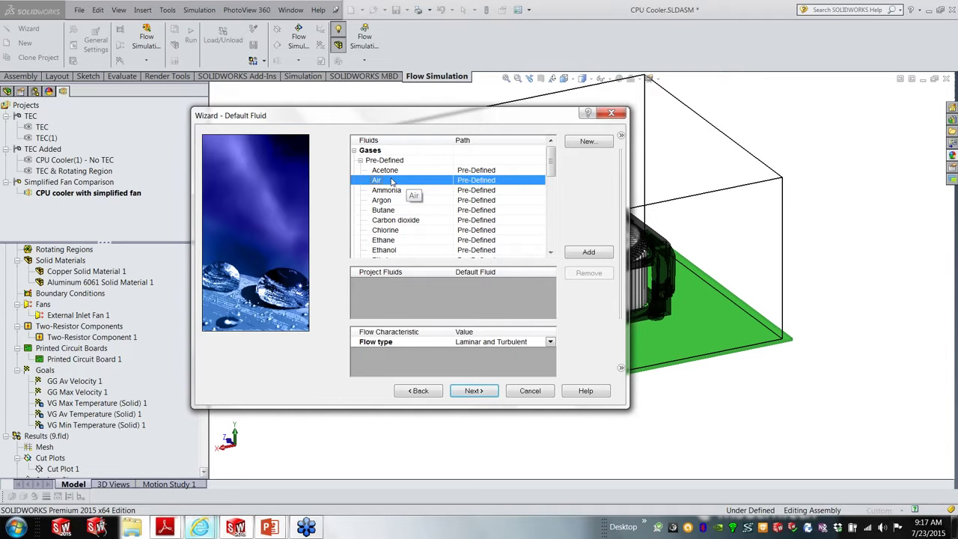
double_click(391, 181)
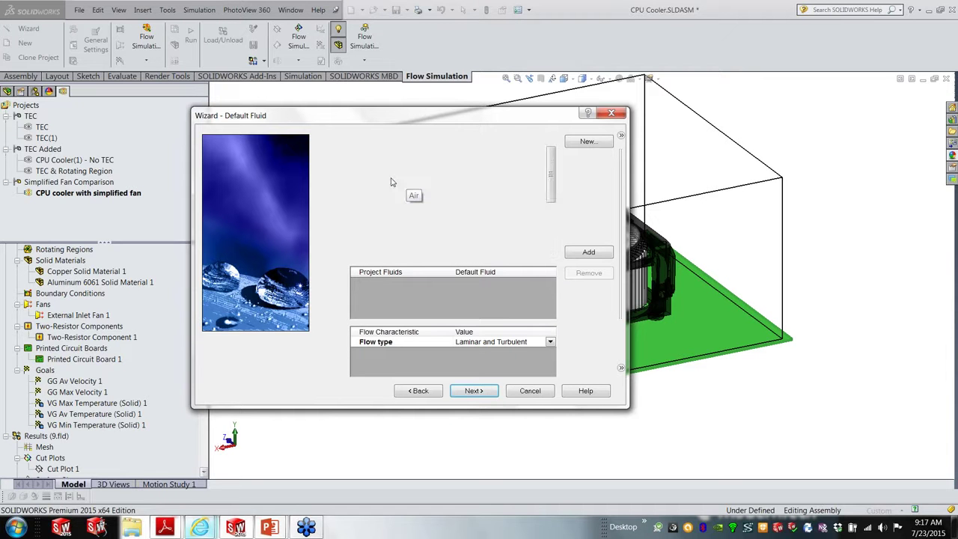
click(474, 391)
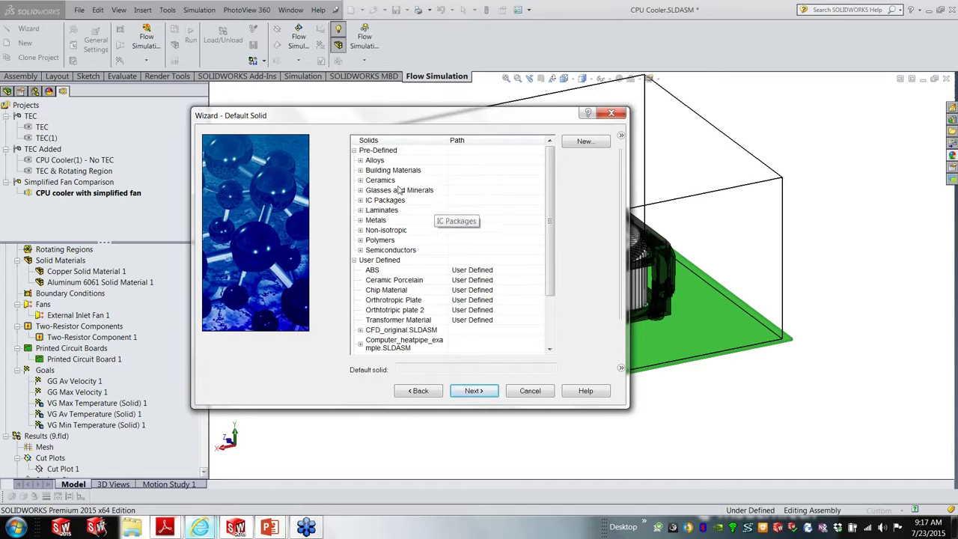
Set the default solid to the pre-defined alloy Aluminum 6061 and accept the default wall conditions.
click(361, 161)
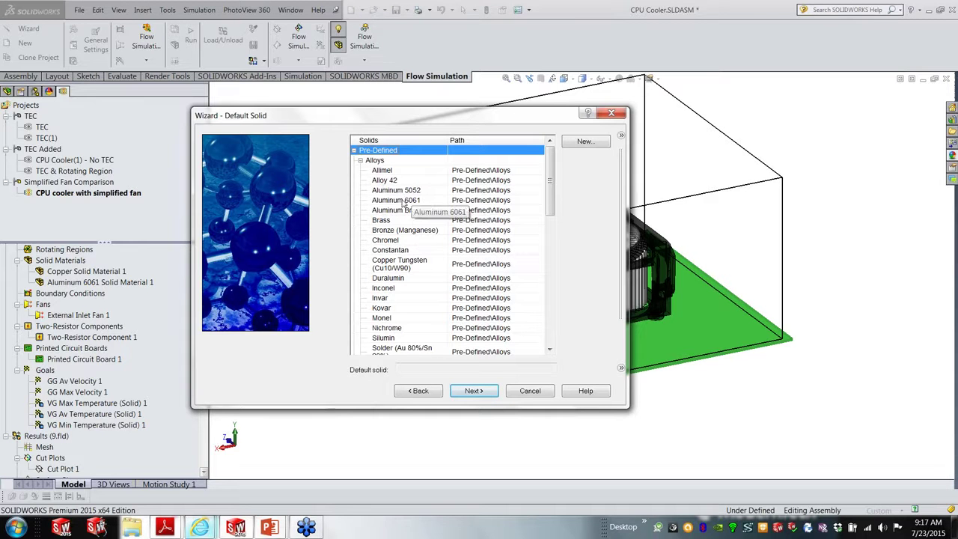
click(404, 200)
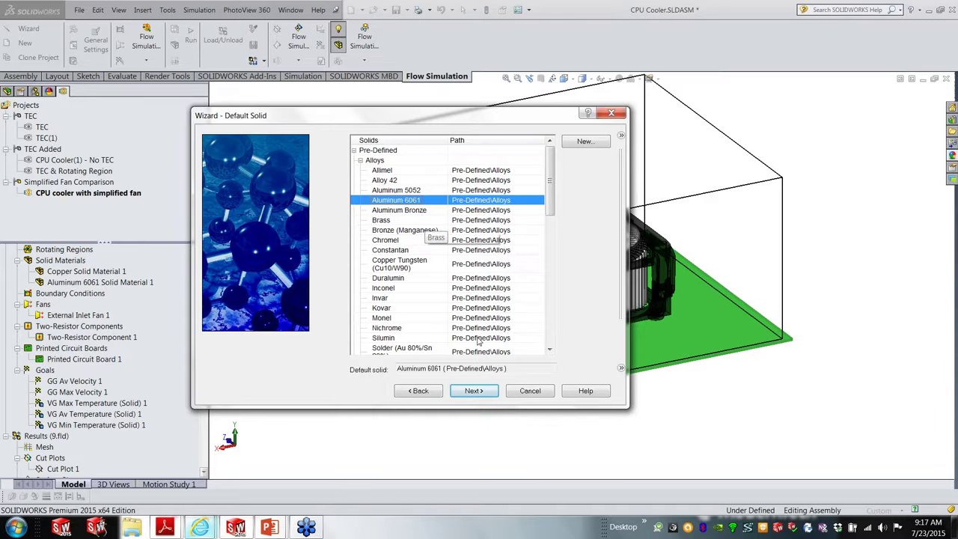
click(480, 394)
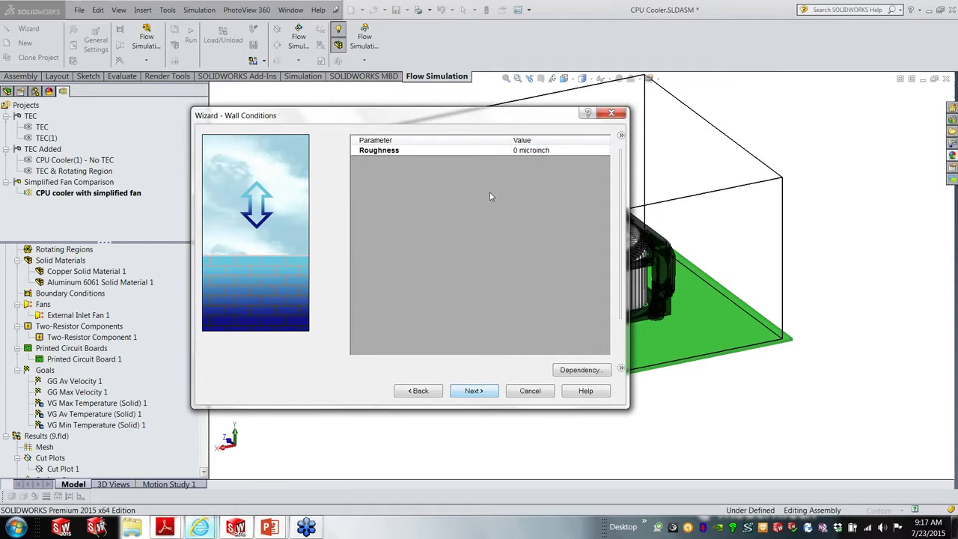
click(483, 394)
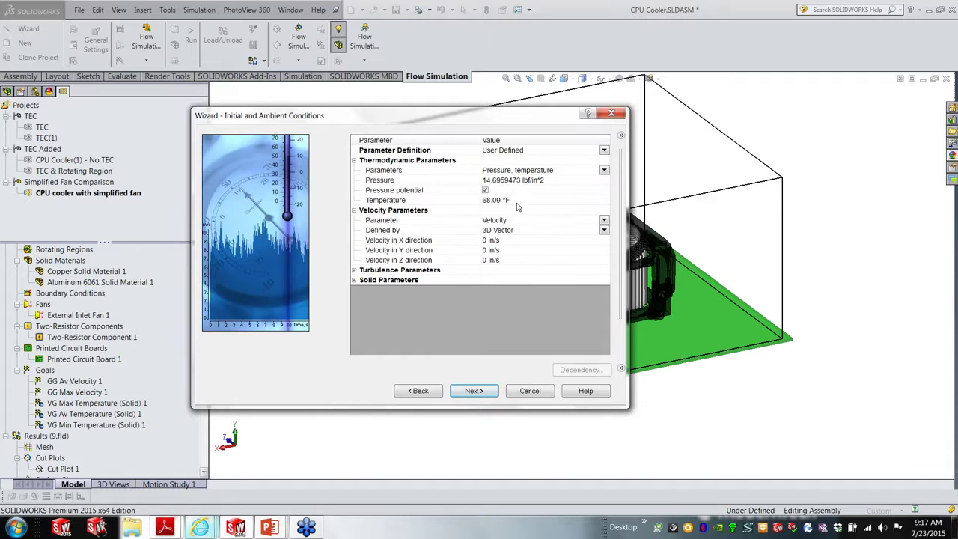
Set the ambient temperature to 38 °C and proceed to the results and geometry resolution settings.
click(516, 203)
click(510, 201)
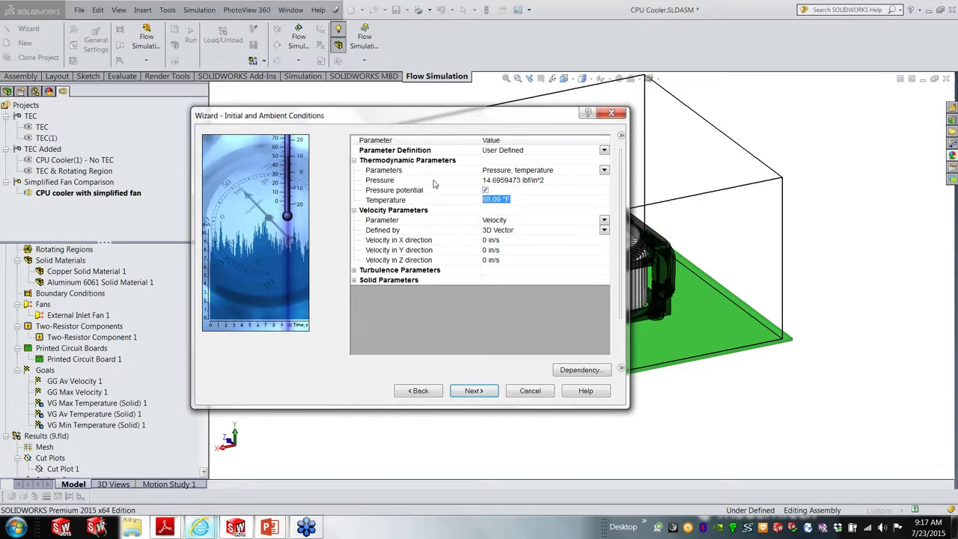
text(38 C)
key(Return)
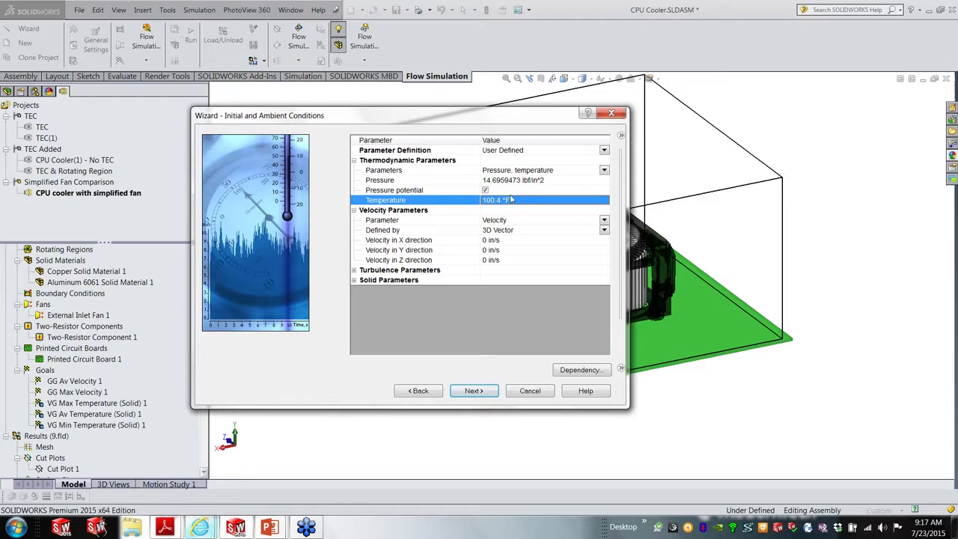
click(486, 392)
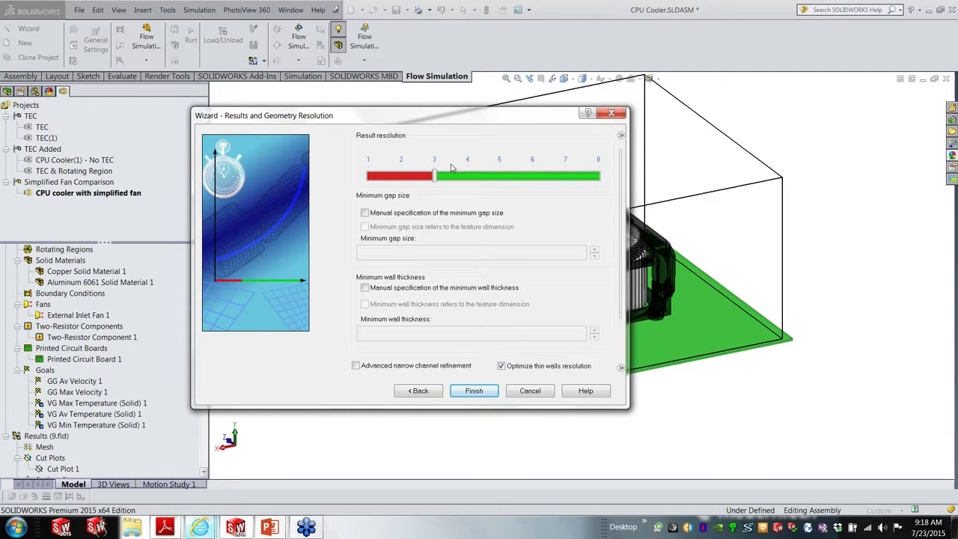
Try result resolution levels between 3 and 6, and cancel the Wizard without creating the project.
click(498, 181)
click(500, 180)
click(534, 181)
click(473, 182)
click(473, 181)
click(438, 181)
click(532, 392)
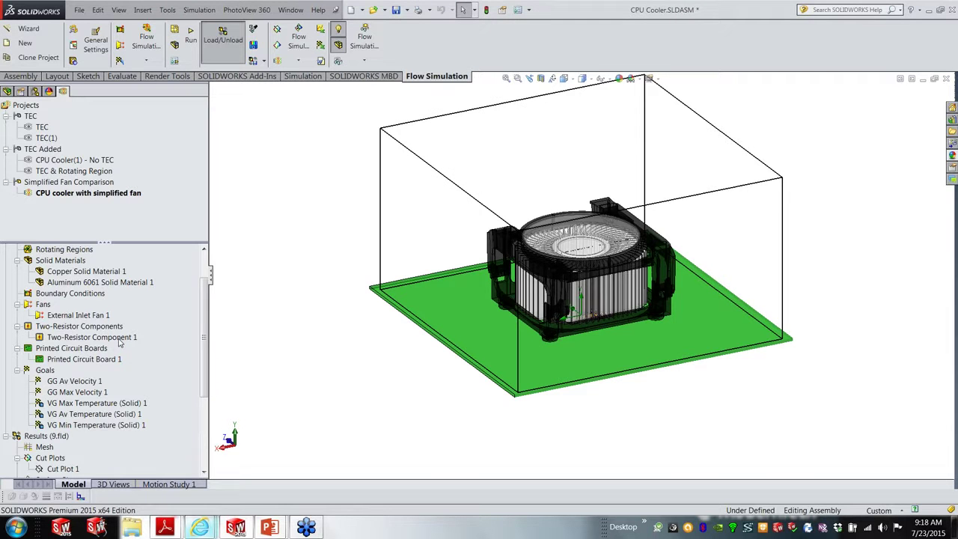
Review the model configurations and open the definition of Two-Resistor Component 1 in the simplified fan project.
click(119, 338)
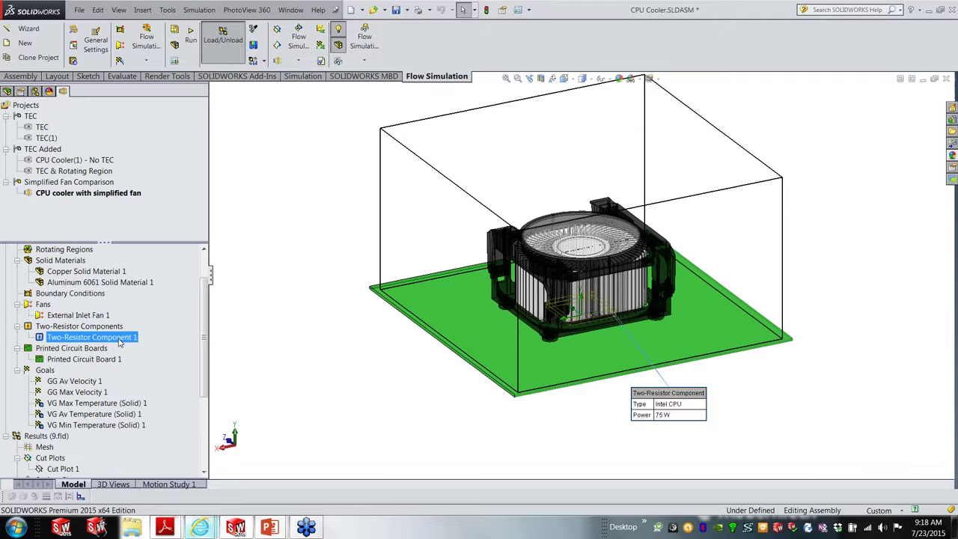
right_click(119, 342)
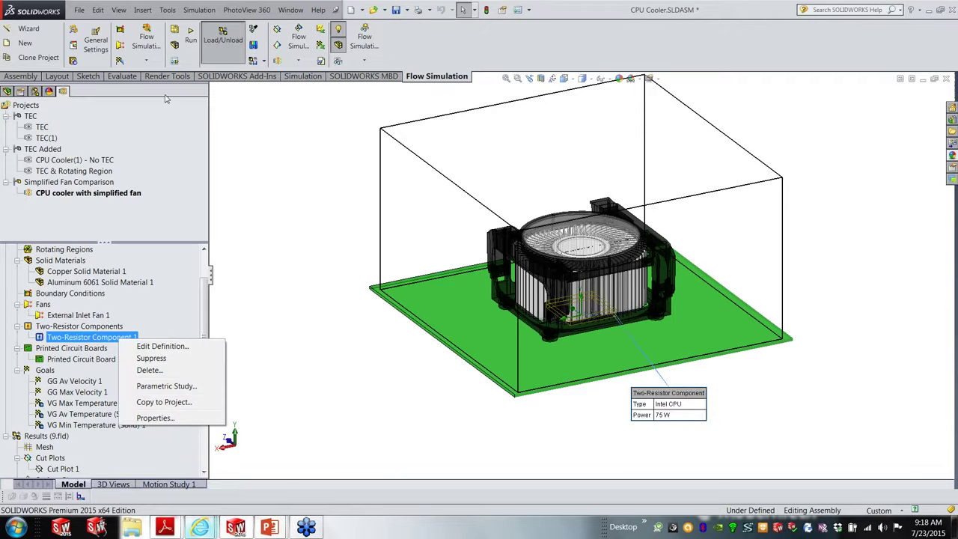
click(232, 143)
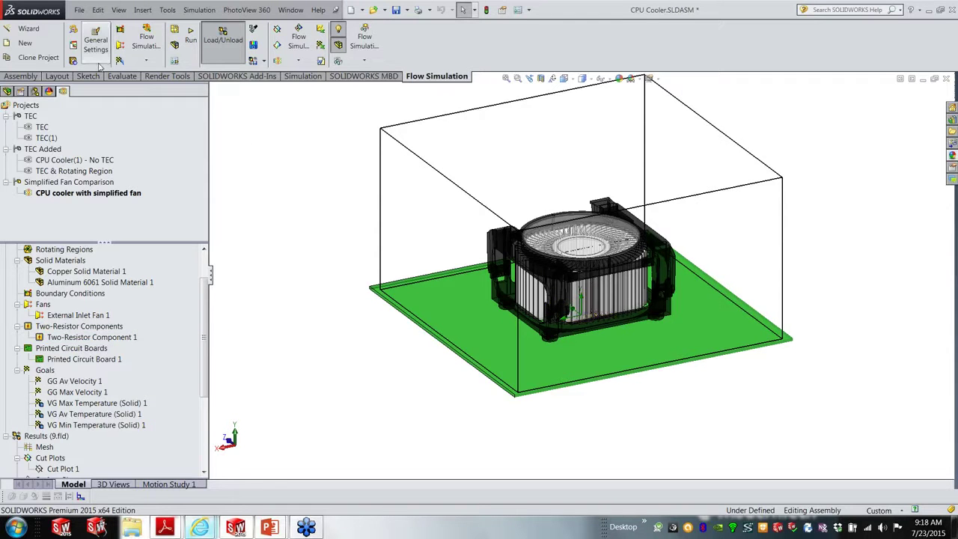
click(34, 92)
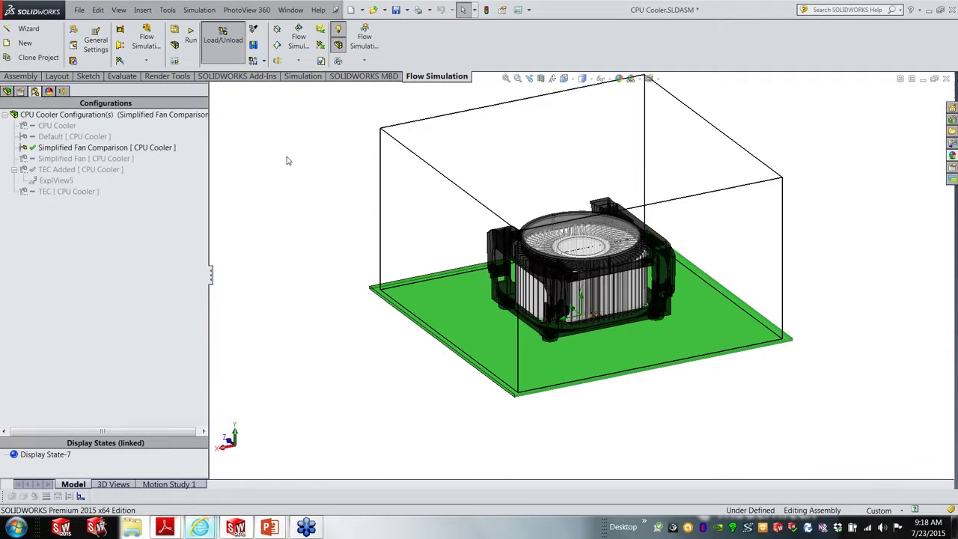
click(63, 90)
right_click(86, 338)
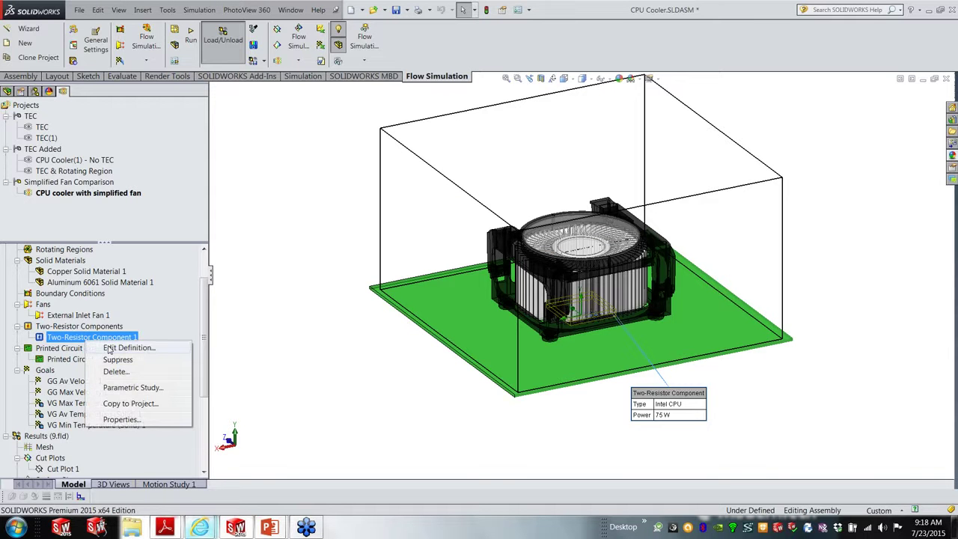
click(129, 348)
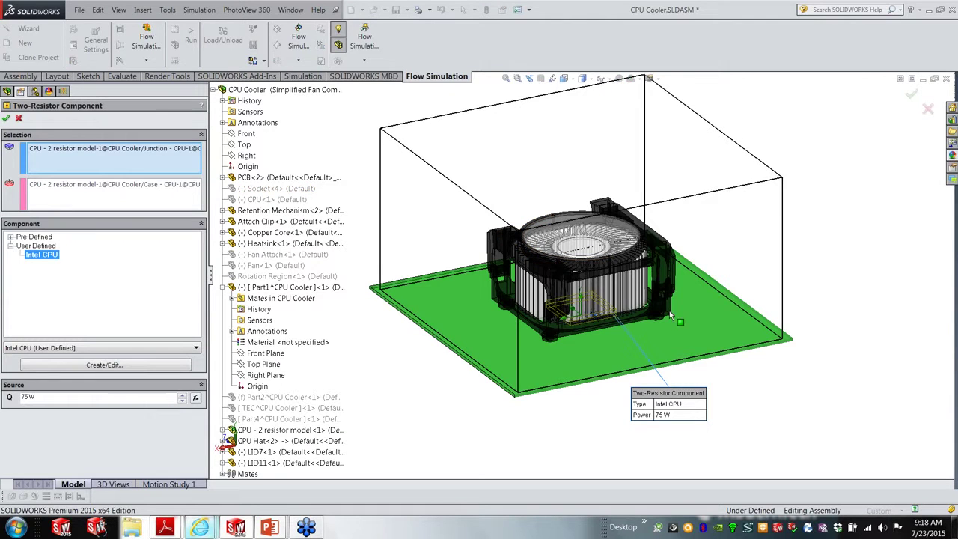
Hide the heatsink, copper core and retention mechanism to expose the two-resistor CPU model on the board.
scroll(591, 330, down, 3)
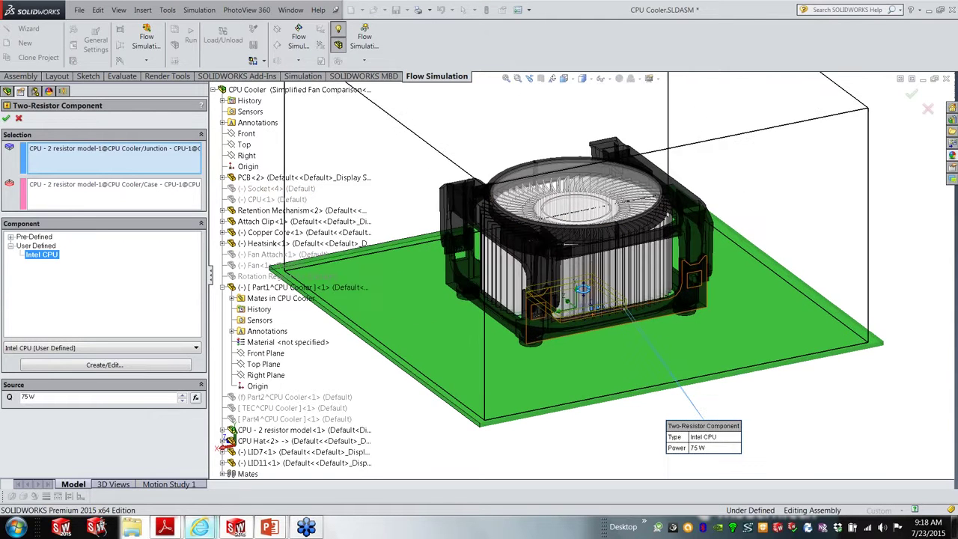
click(294, 244)
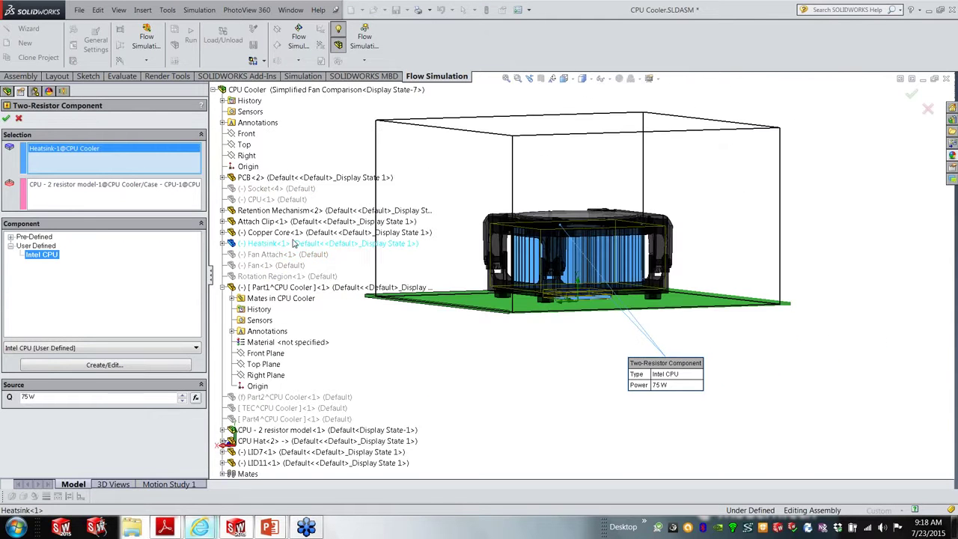
click(294, 234)
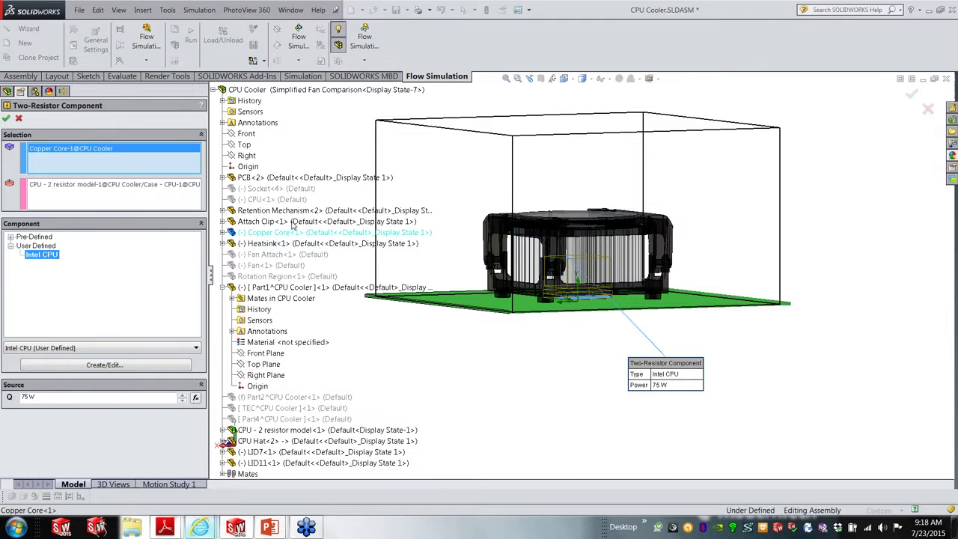
click(289, 213)
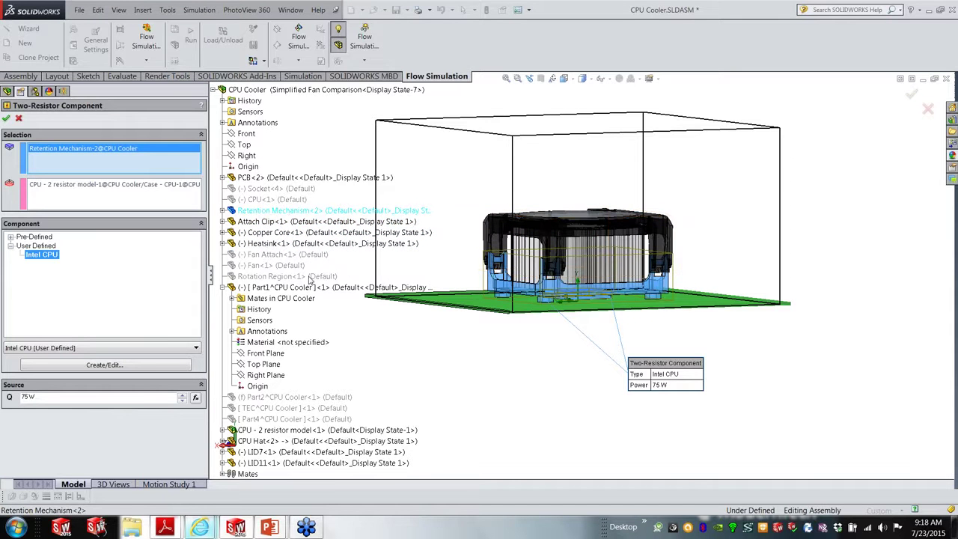
right_click(291, 218)
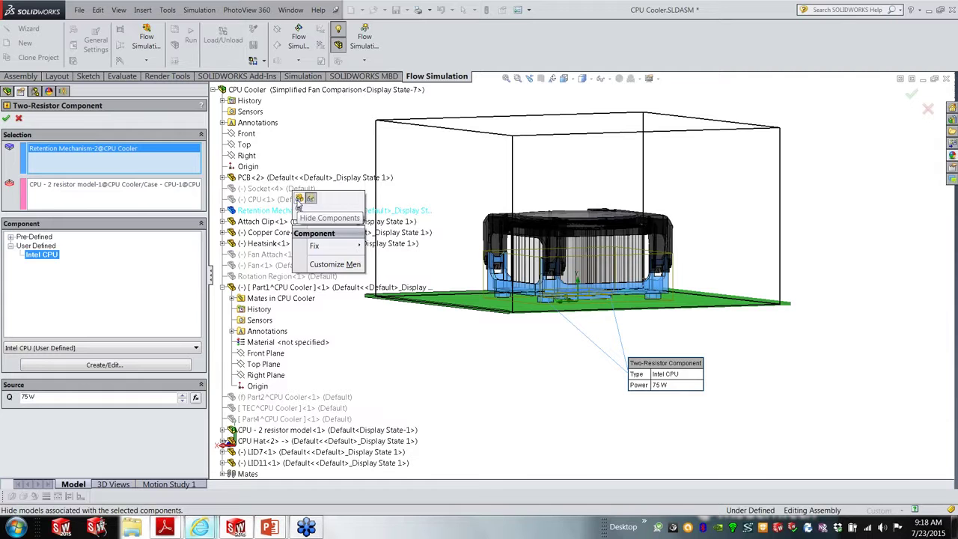
click(311, 199)
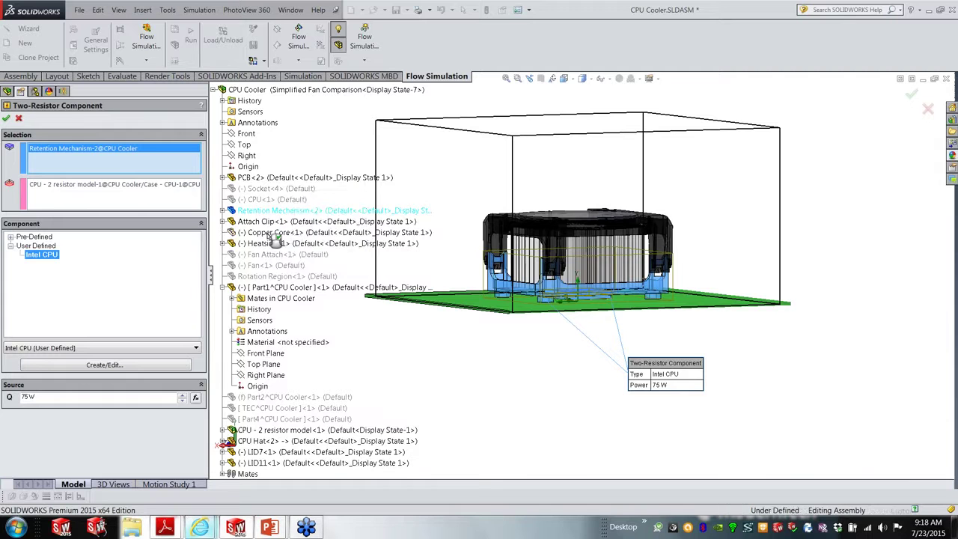
click(214, 90)
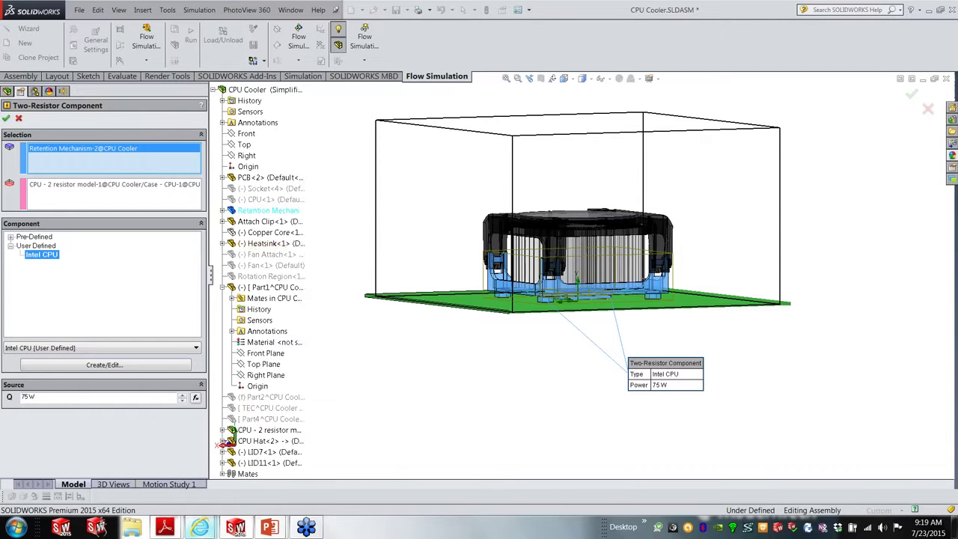
right_click(255, 212)
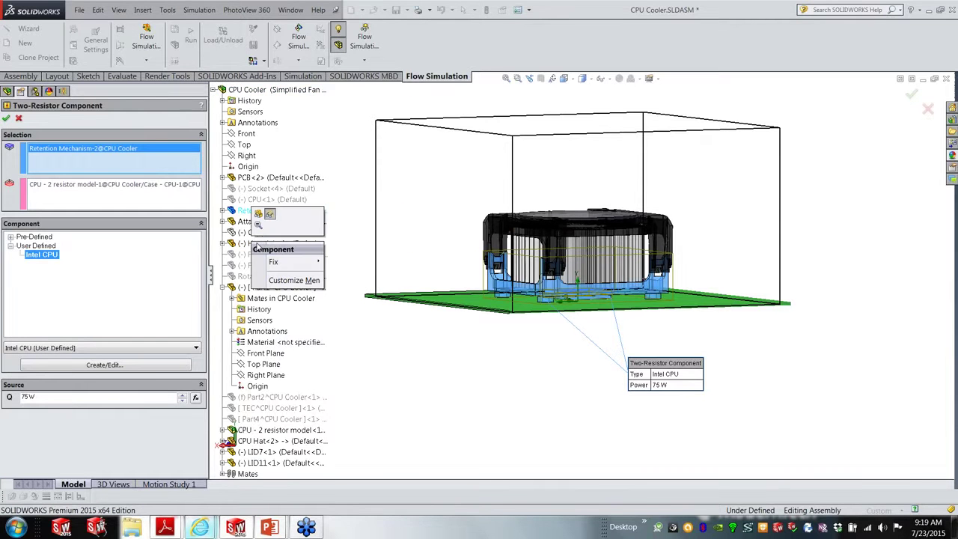
click(262, 216)
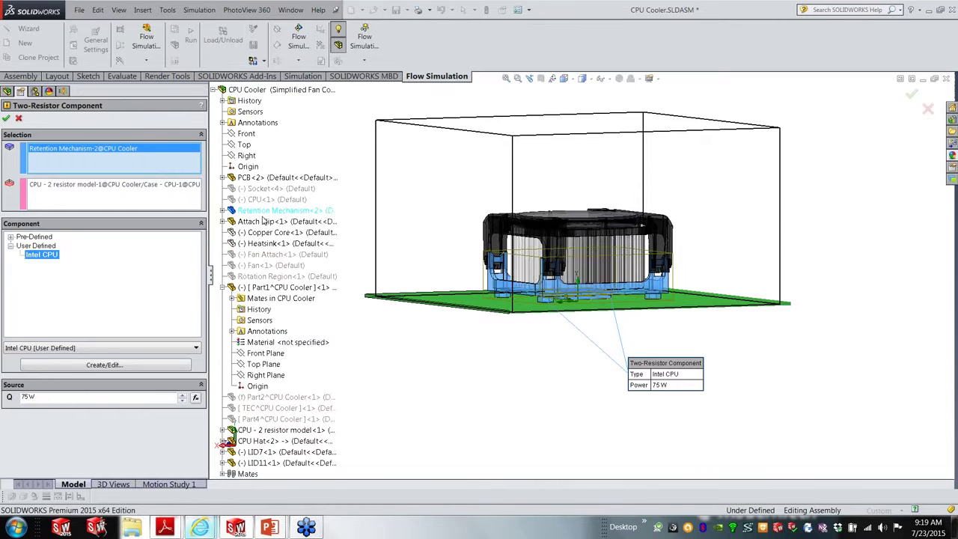
click(215, 90)
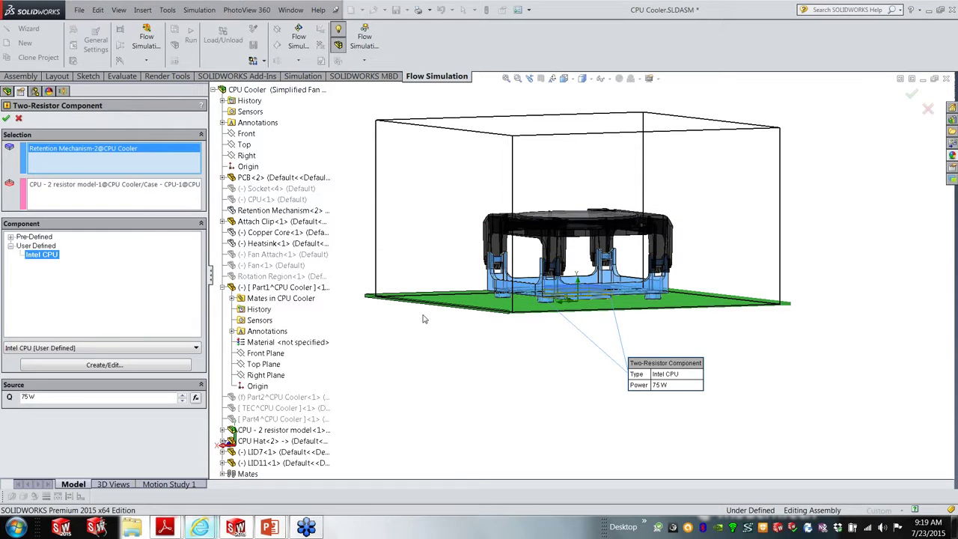
Examine the CPU's junction and case bodies and its heat source, and try to apply the two-resistor component definition.
scroll(579, 305, down, 5)
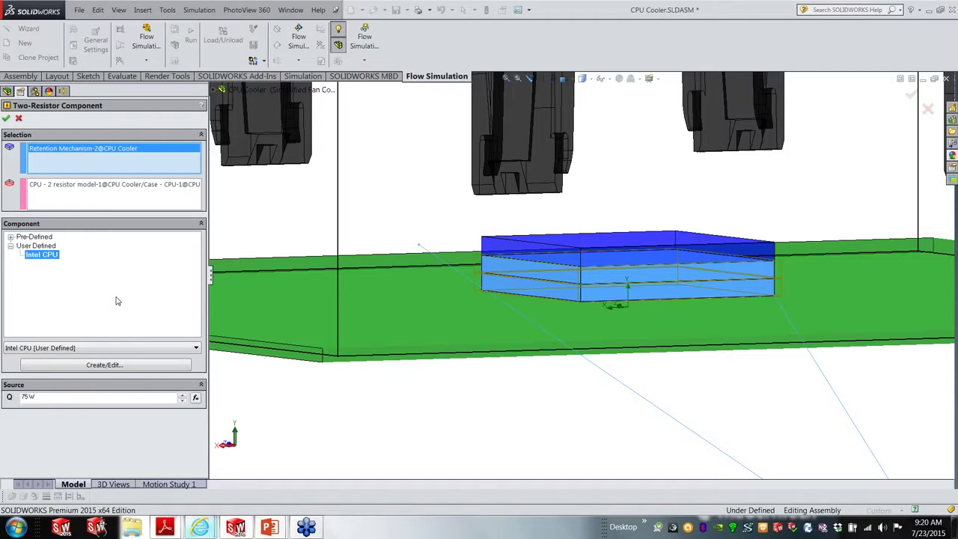
click(56, 398)
click(6, 118)
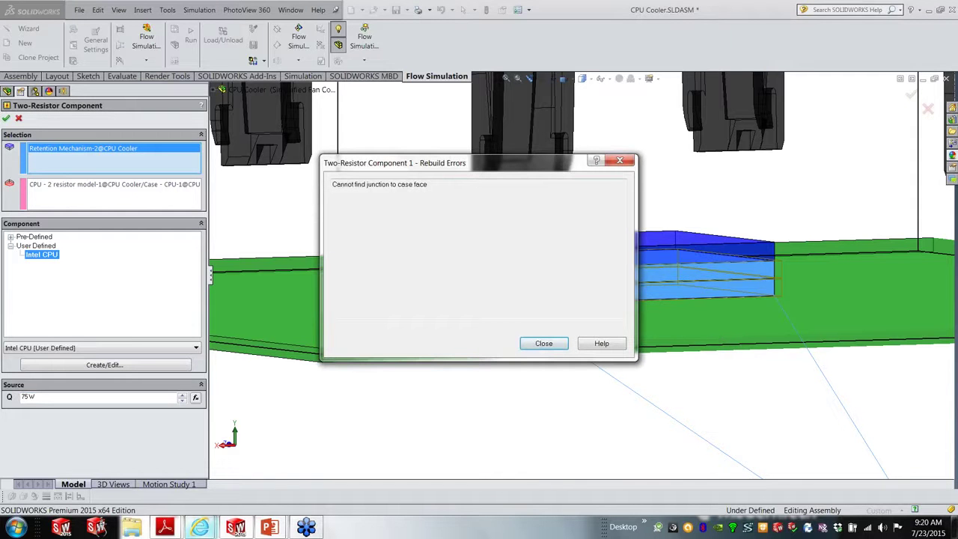
click(544, 343)
Clear the junction body selection and leave the two-resistor component definition without saving.
right_click(140, 156)
click(176, 162)
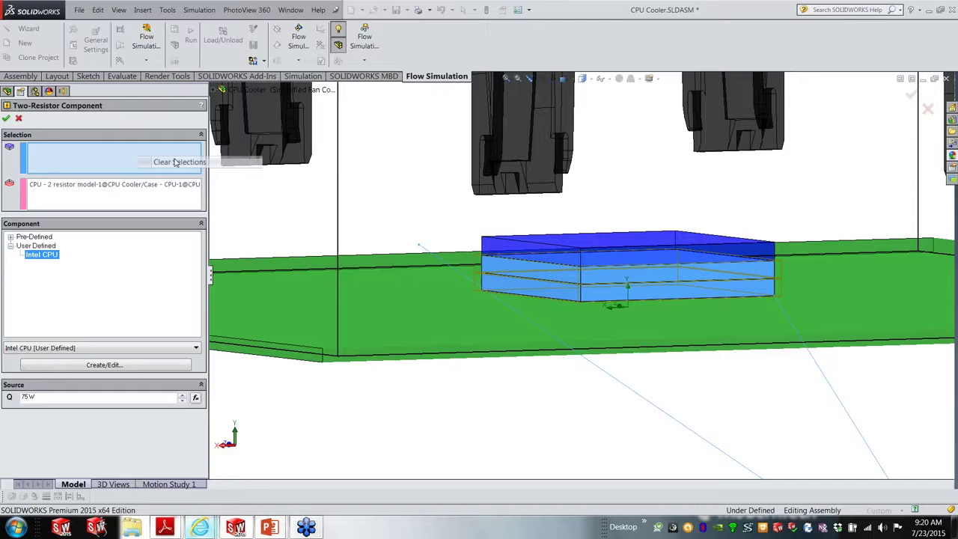
click(520, 272)
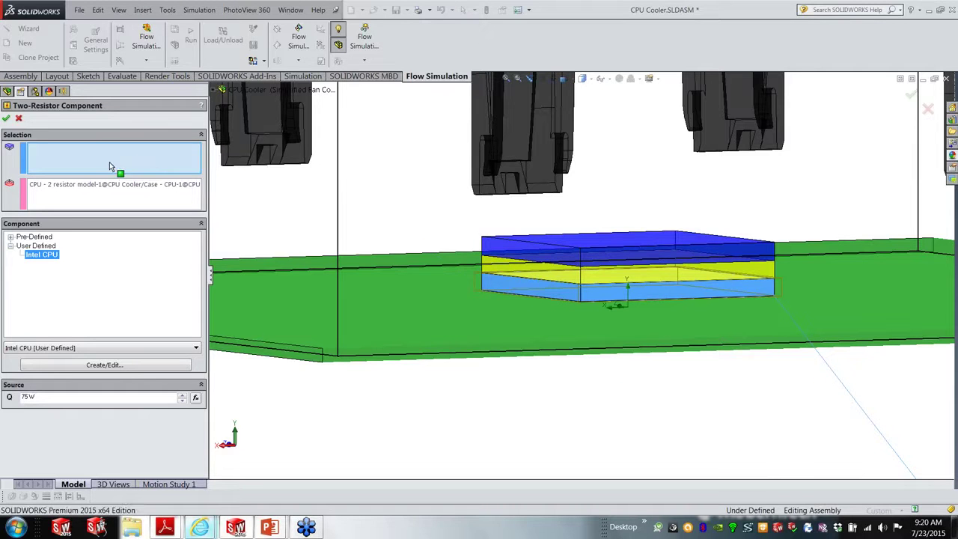
click(19, 120)
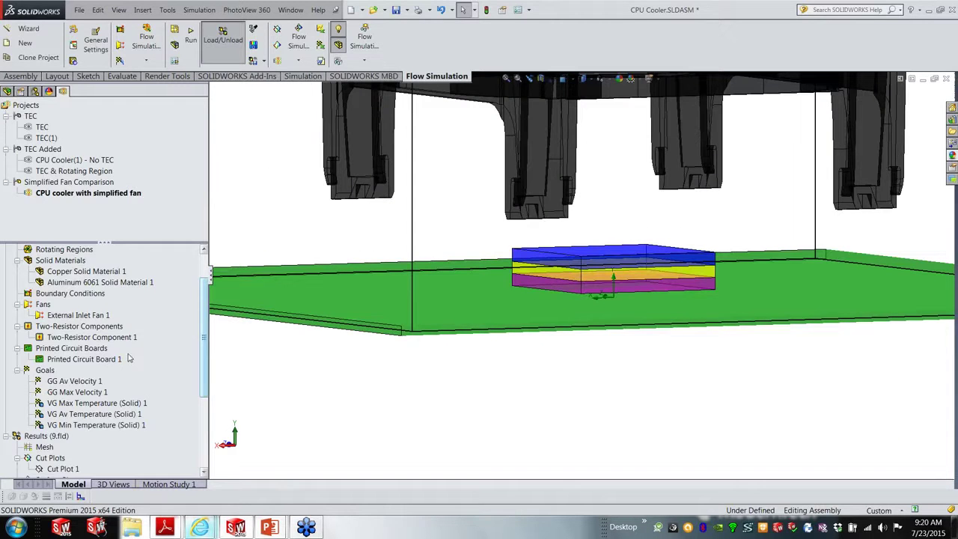
Review the available simulation features and the definition of Printed Circuit Board 1, and close it without changes.
click(116, 359)
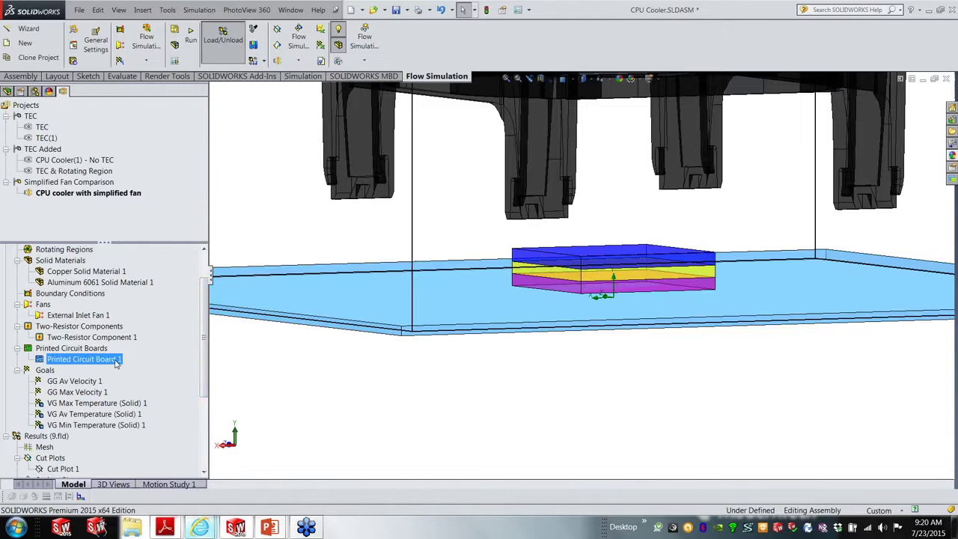
right_click(116, 361)
click(307, 405)
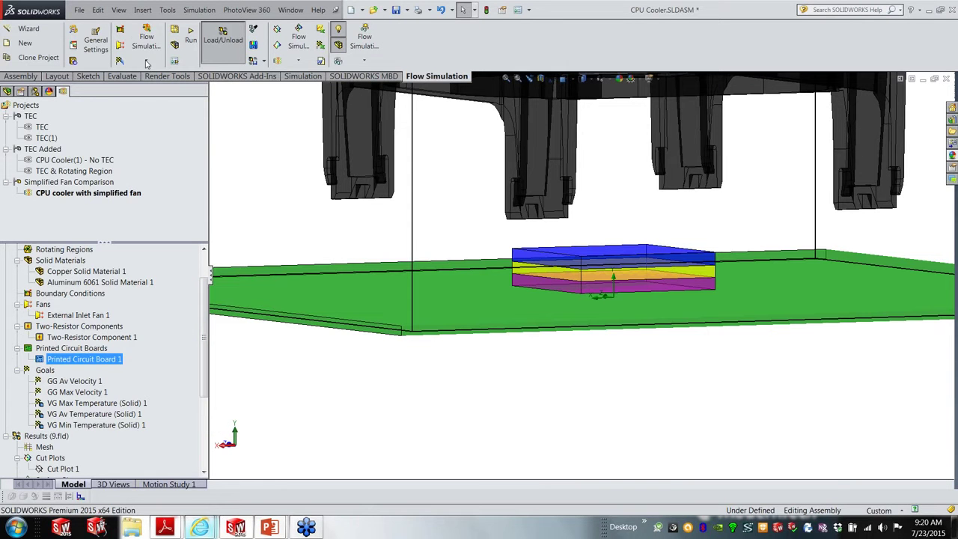
click(147, 60)
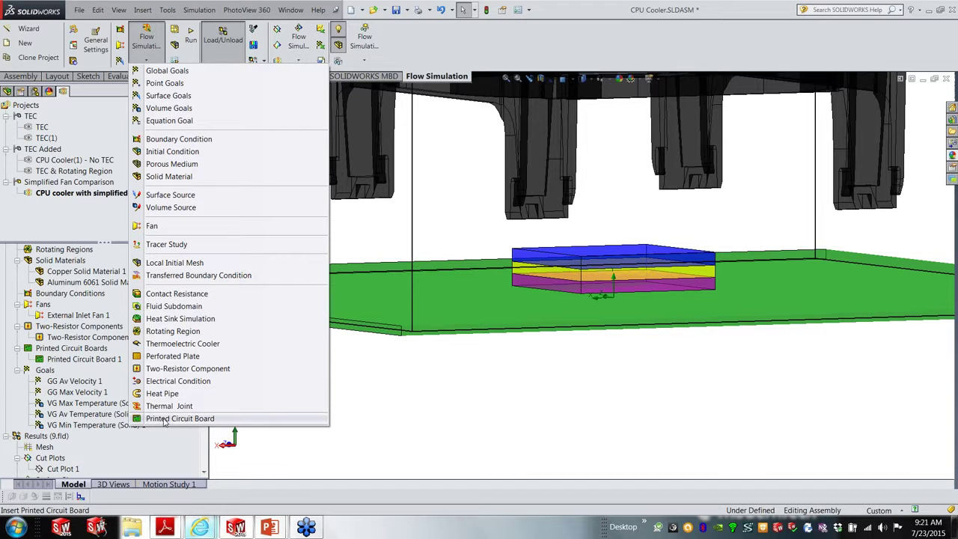
right_click(83, 361)
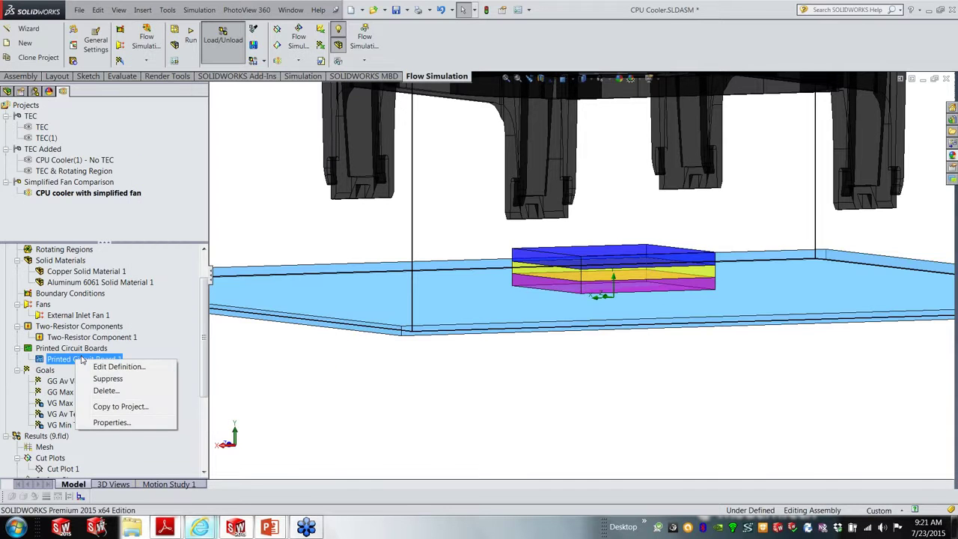
click(112, 367)
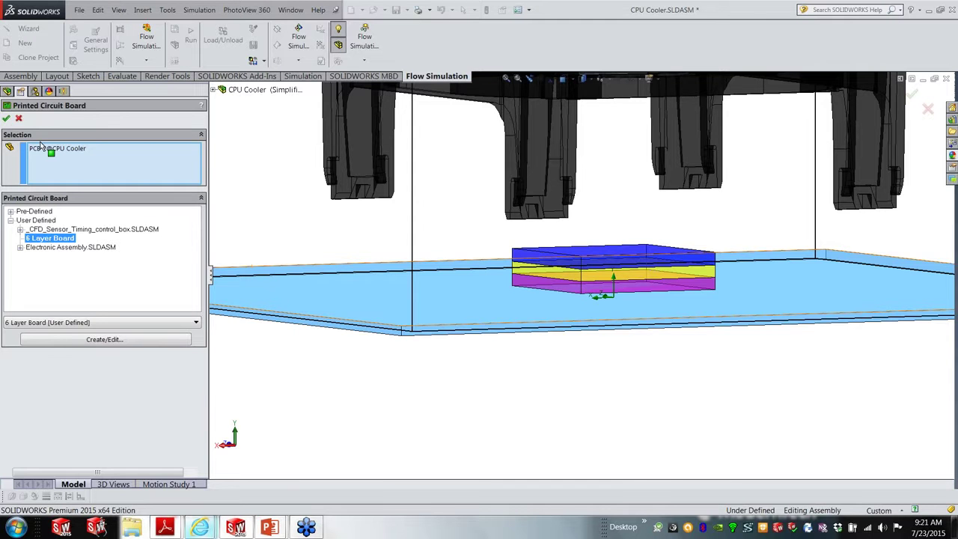
click(18, 118)
Show the retention mechanism, copper core and heatsink again in the CPU cooler assembly.
scroll(379, 343, up, 4)
middle_drag(333, 338, 334, 353)
drag(206, 299, 208, 280)
click(7, 90)
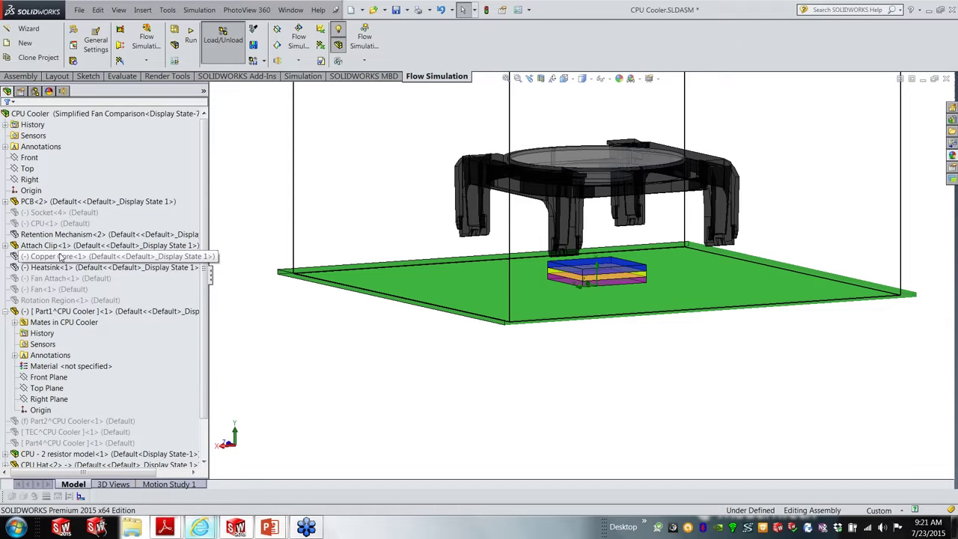
click(52, 223)
click(60, 257)
click(60, 279)
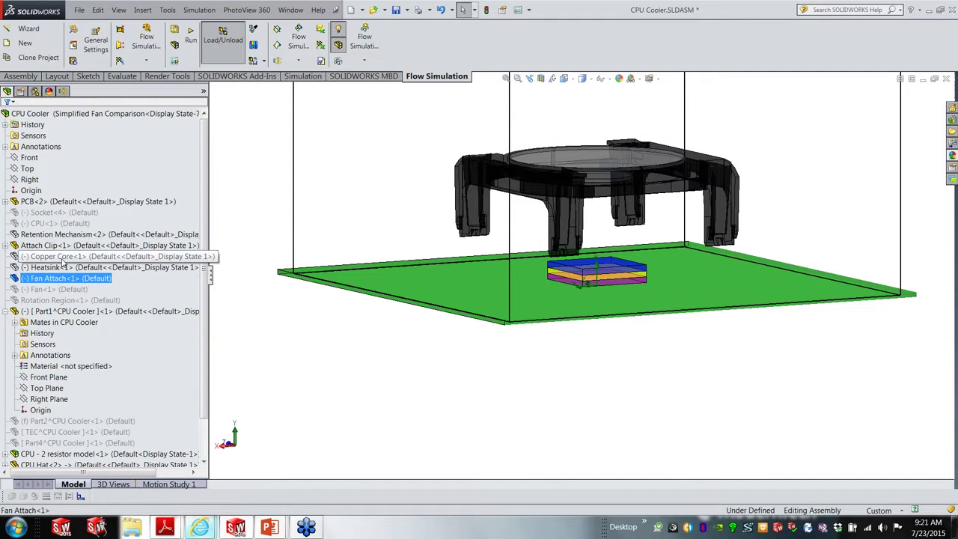
click(52, 257)
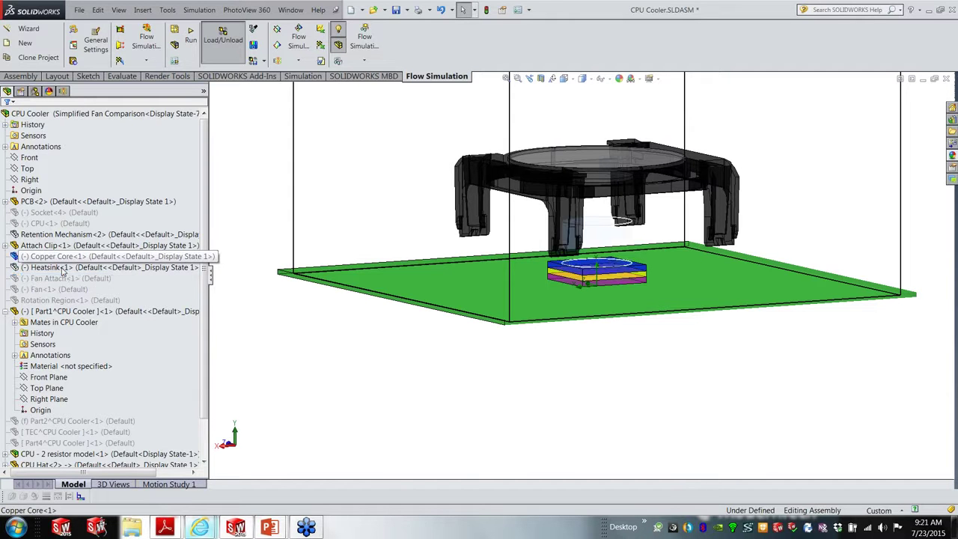
ctrl+right_click(57, 235)
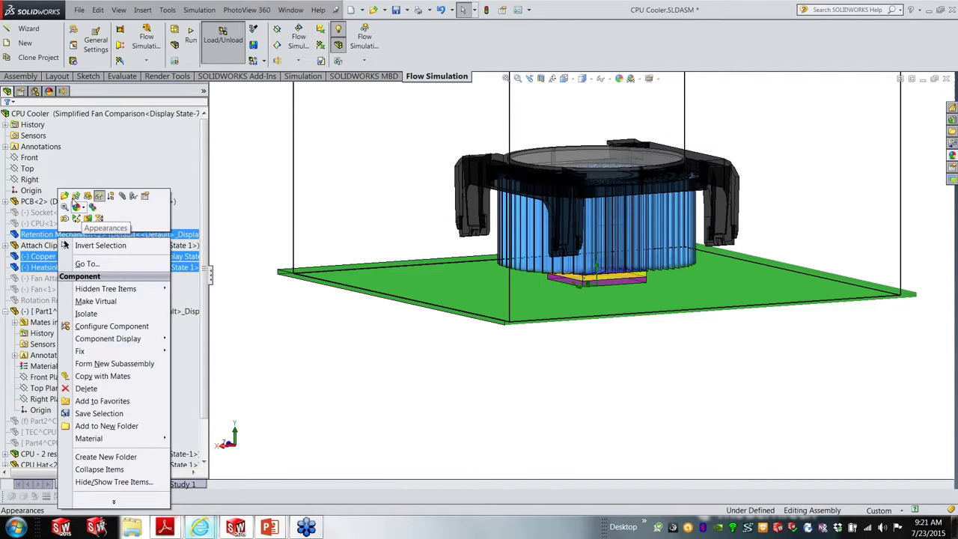
click(95, 196)
click(388, 375)
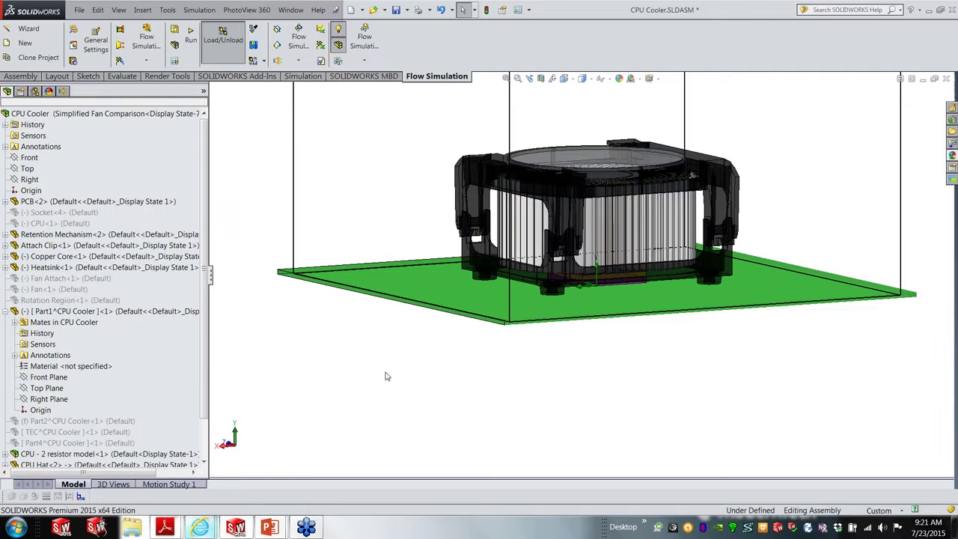
Open the definition of Cut Plot 1 in the results of the simplified fan project.
scroll(386, 374, up, 1)
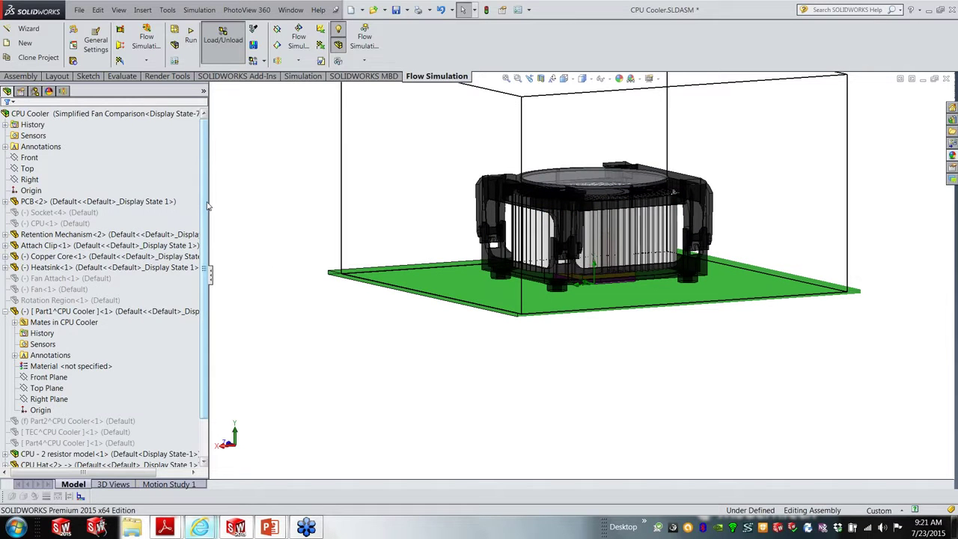
scroll(208, 204, down, 2)
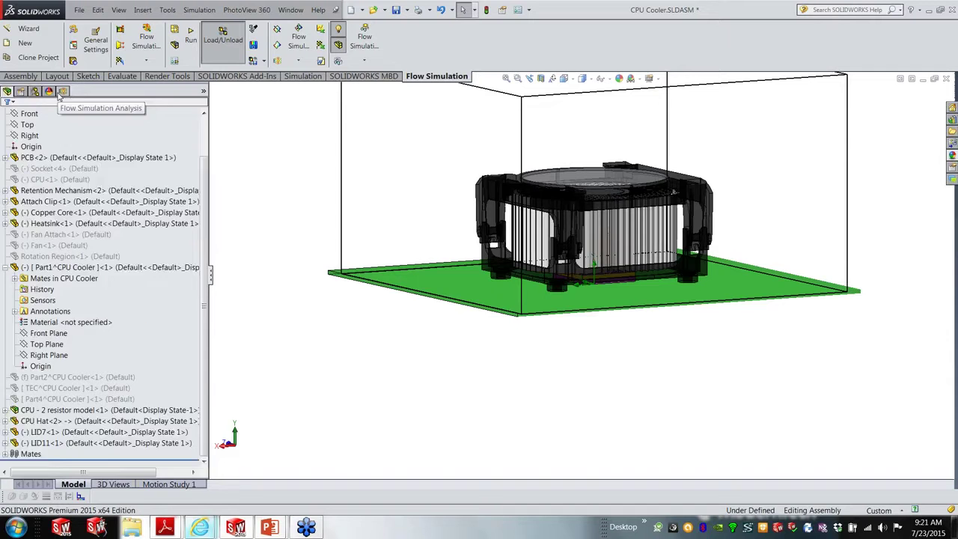
click(60, 92)
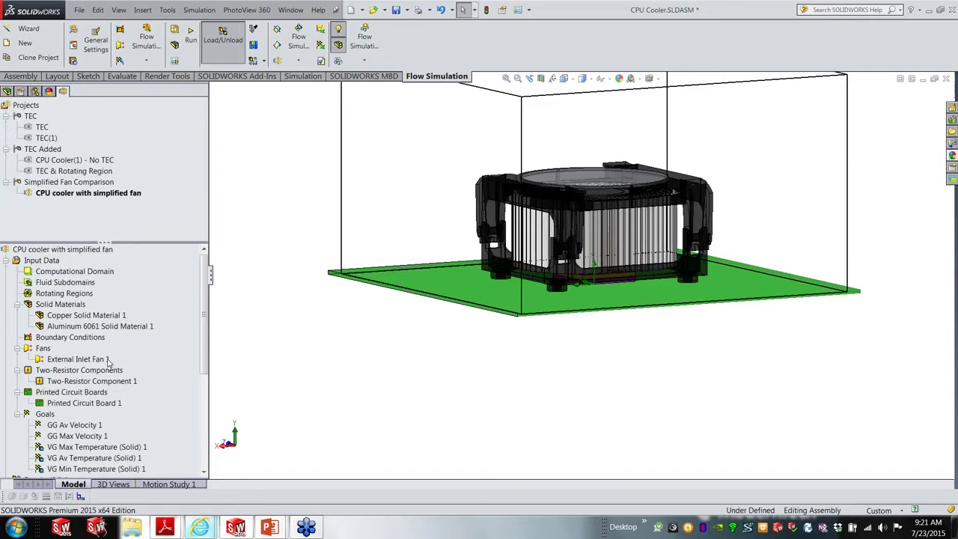
drag(205, 325, 206, 357)
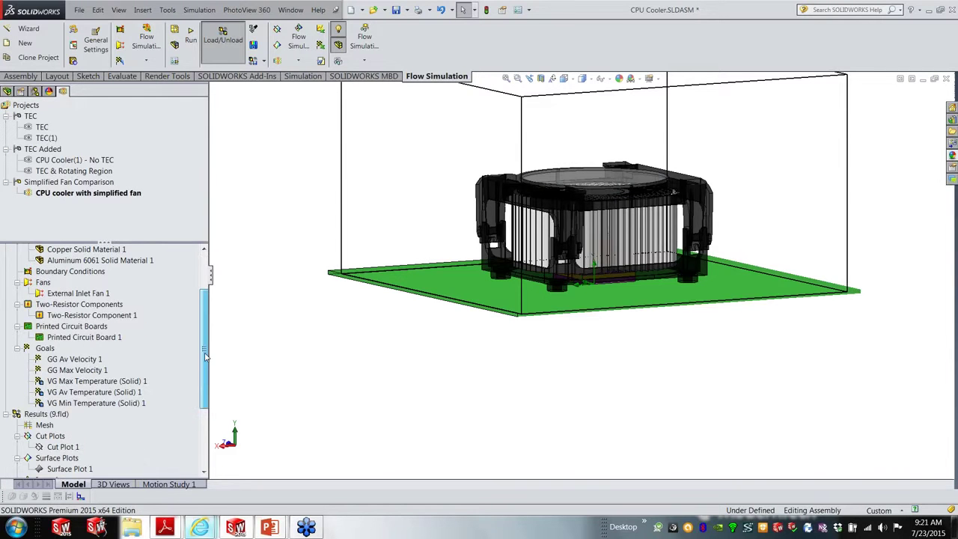
scroll(73, 333, down, 1)
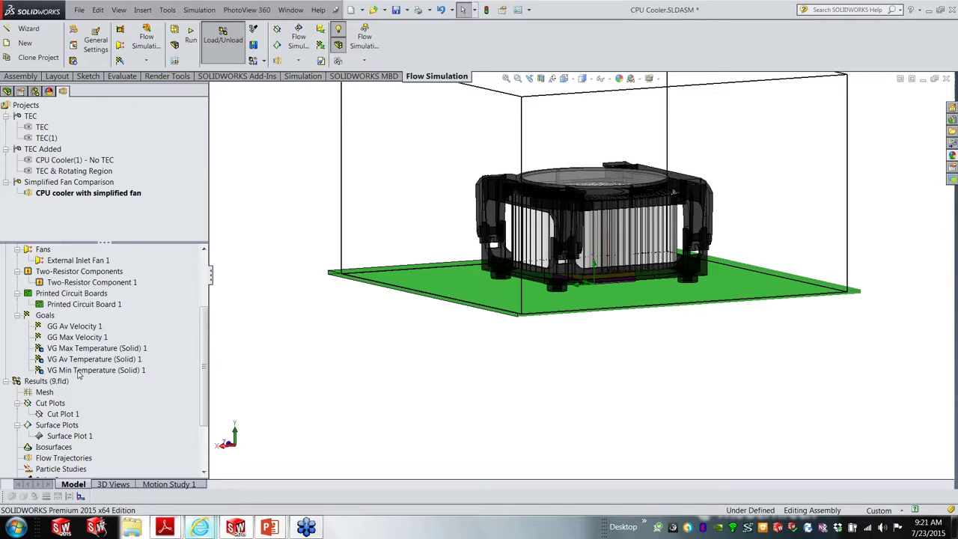
scroll(200, 347, down, 1)
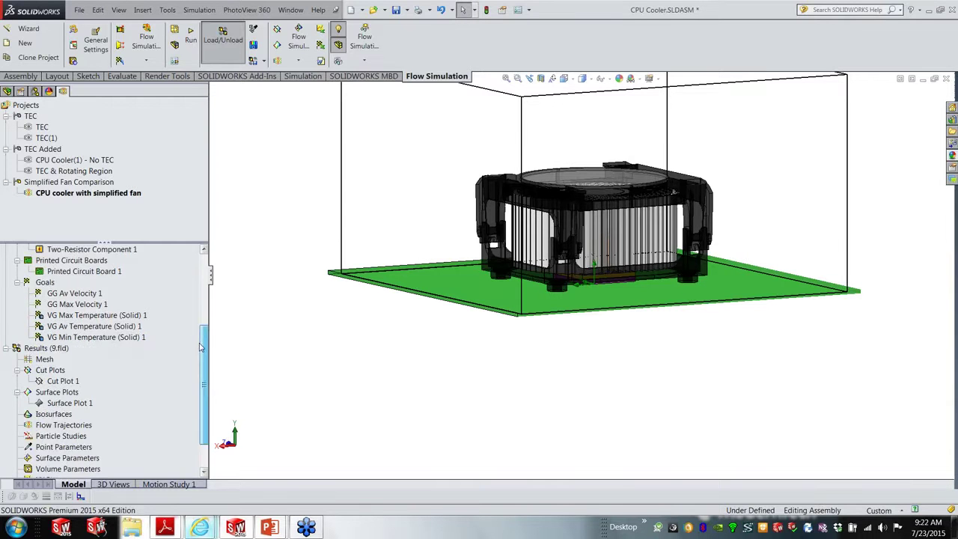
scroll(201, 347, down, 2)
click(63, 337)
right_click(63, 338)
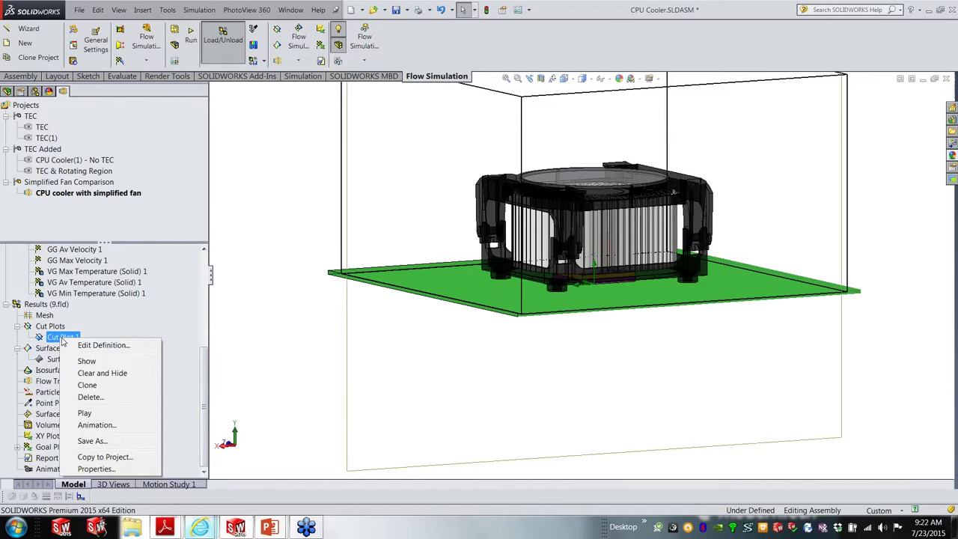
click(72, 338)
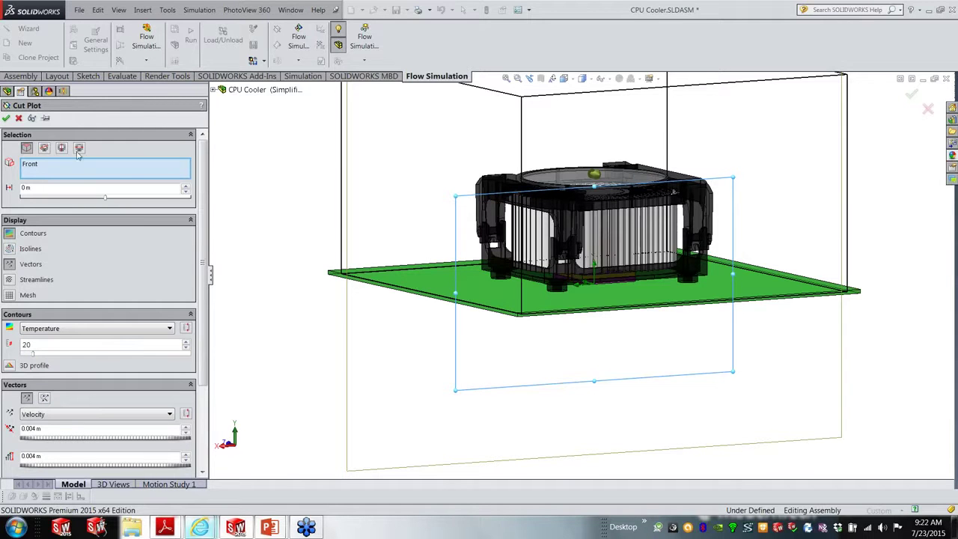
Review the cut plot's Front plane selection and display options, and show it with temperature contours and velocity vectors.
click(65, 163)
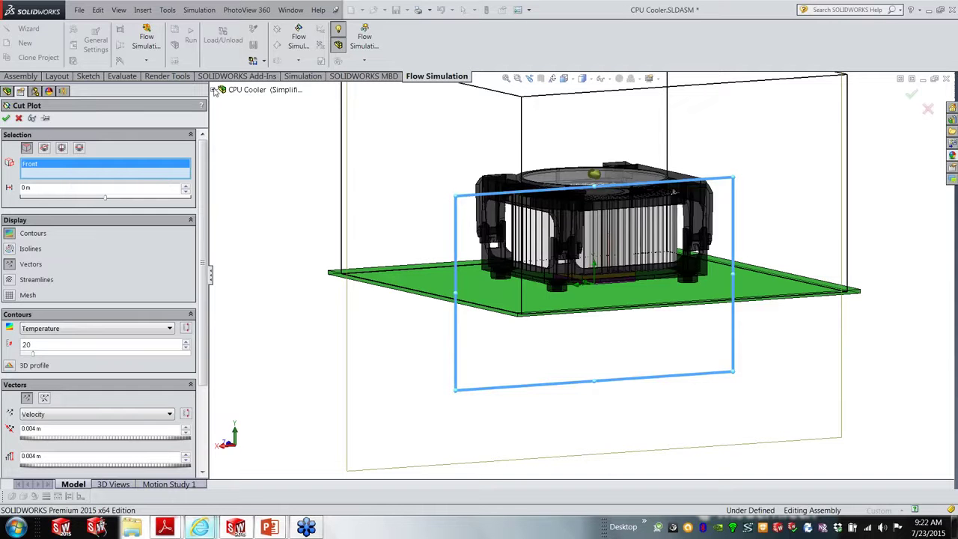
click(214, 90)
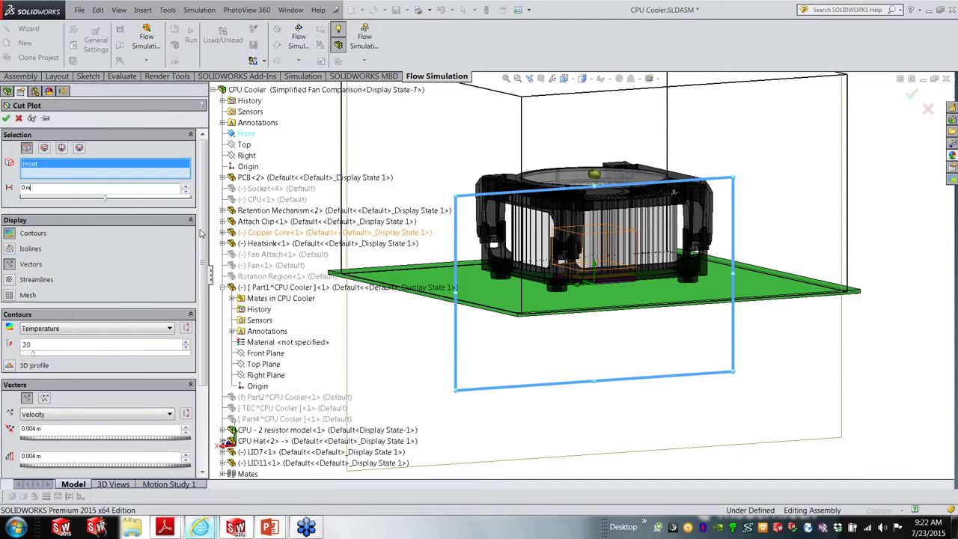
scroll(193, 279, down, 2)
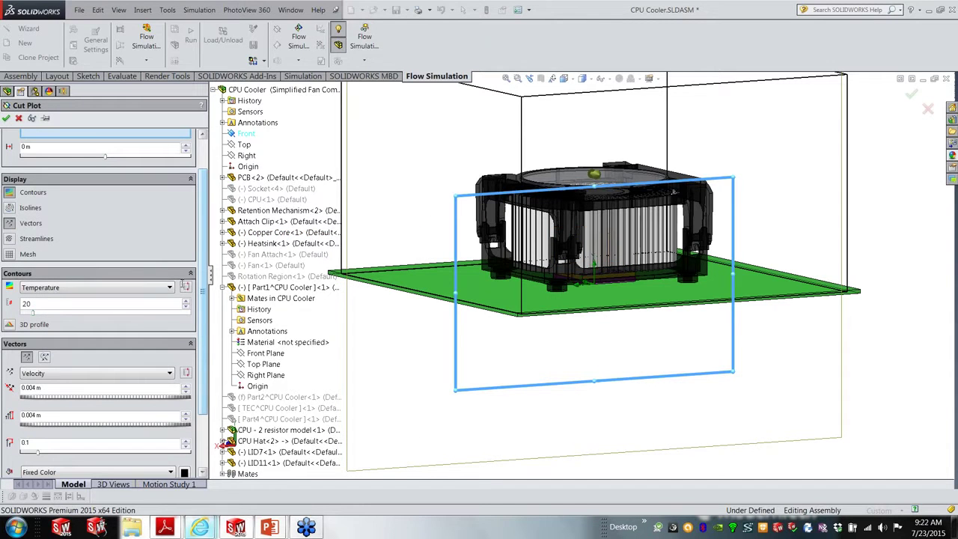
click(6, 119)
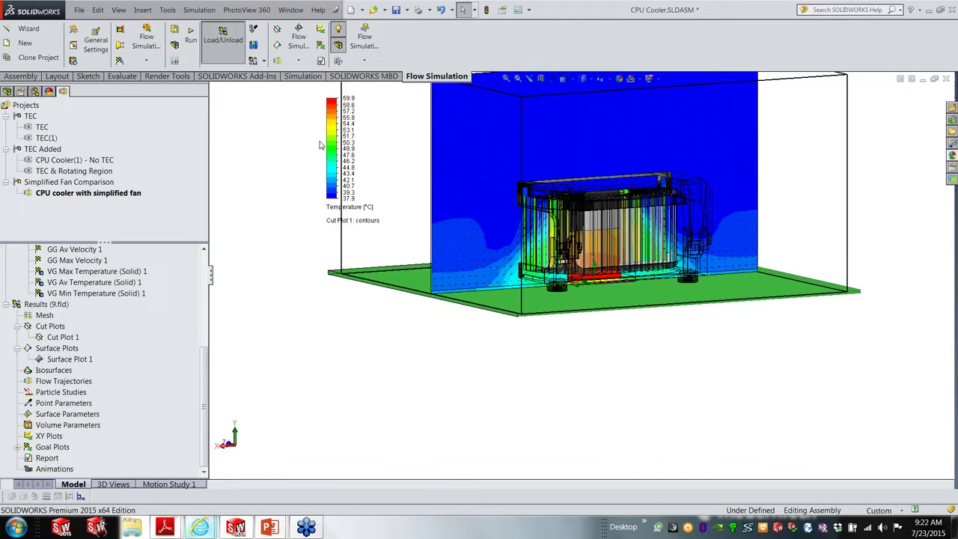
Examine the temperature contours through the heatsink and CPU straight on, and move the temperature legend below the board.
click(531, 167)
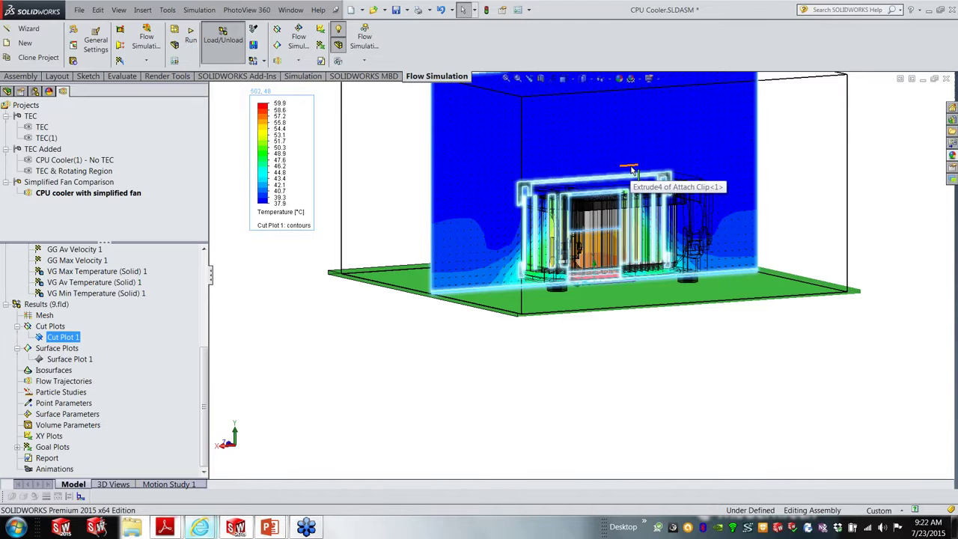
middle_drag(632, 170, 564, 276)
scroll(563, 276, down, 2)
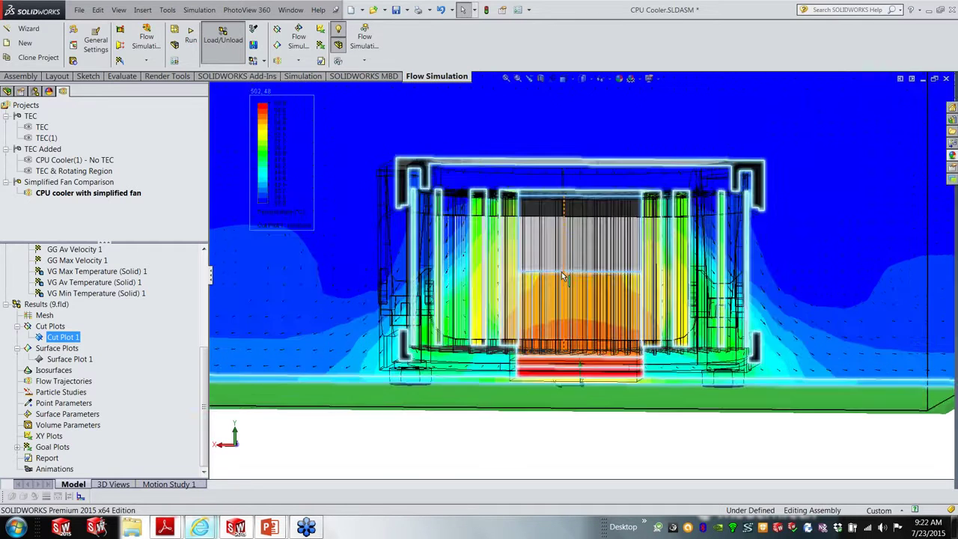
scroll(563, 274, up, 3)
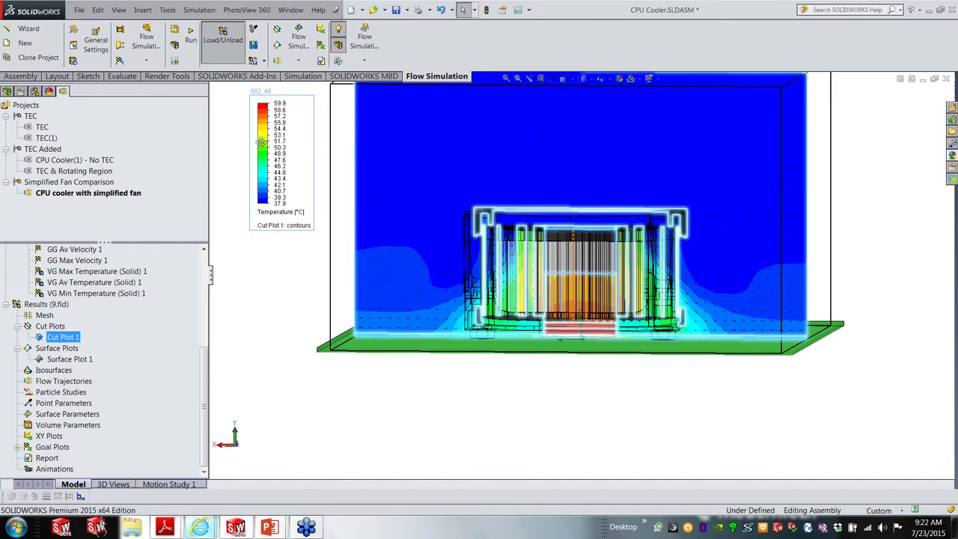
drag(255, 149, 247, 159)
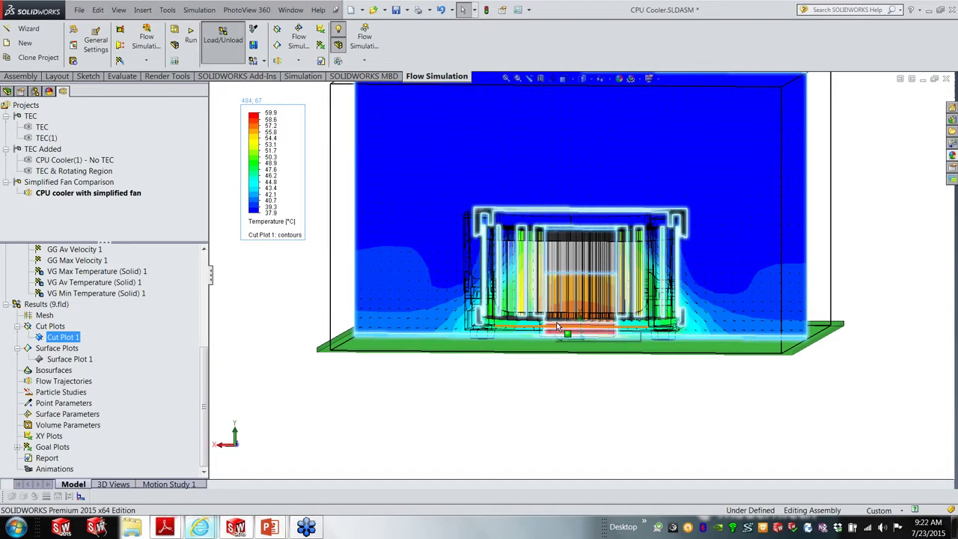
scroll(558, 328, down, 5)
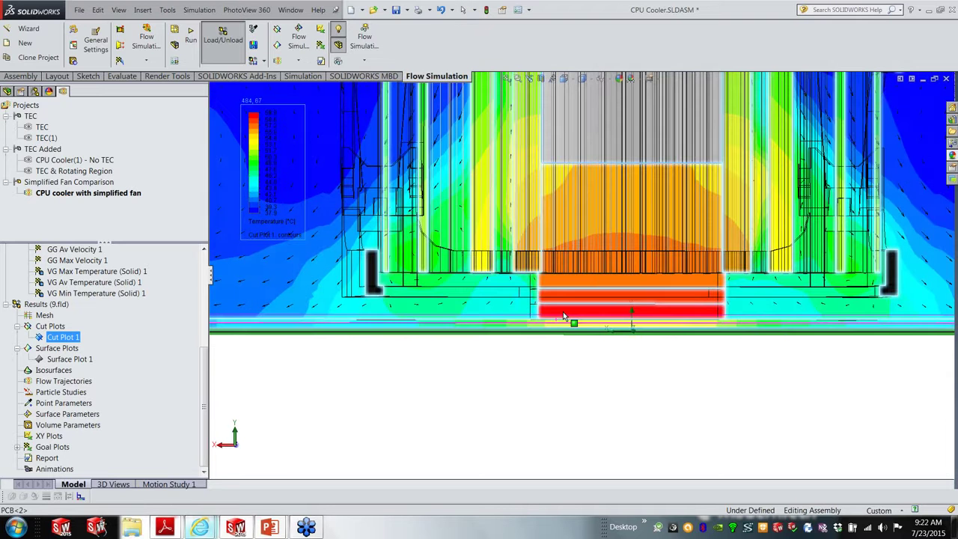
scroll(563, 312, down, 2)
scroll(557, 299, up, 2)
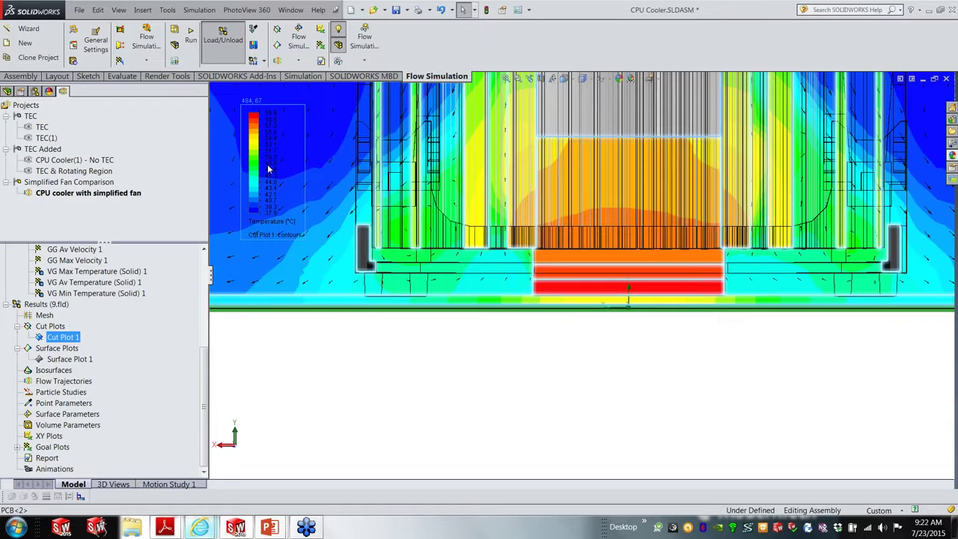
drag(268, 169, 275, 377)
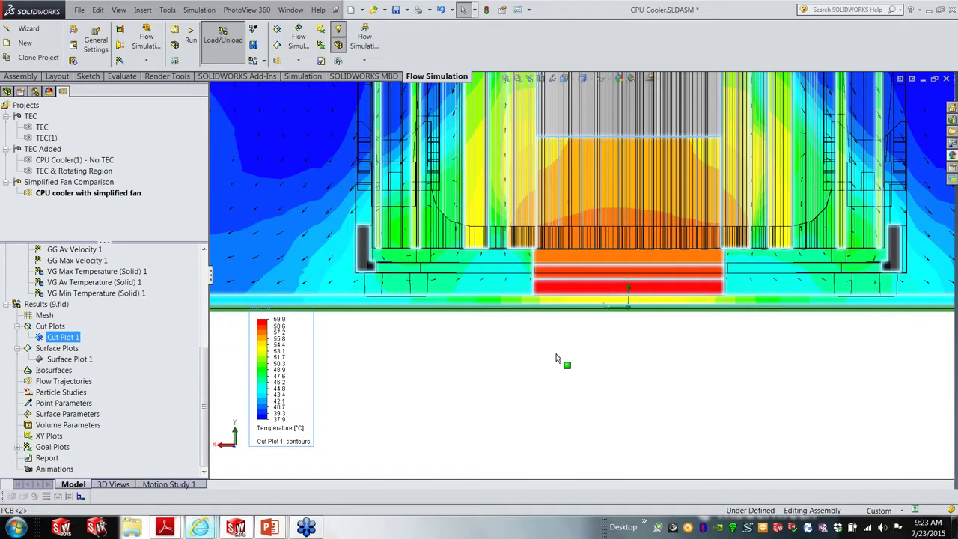
click(573, 381)
View the whole temperature cut plot at an angle and switch to the PowerPoint slide show.
scroll(589, 368, up, 3)
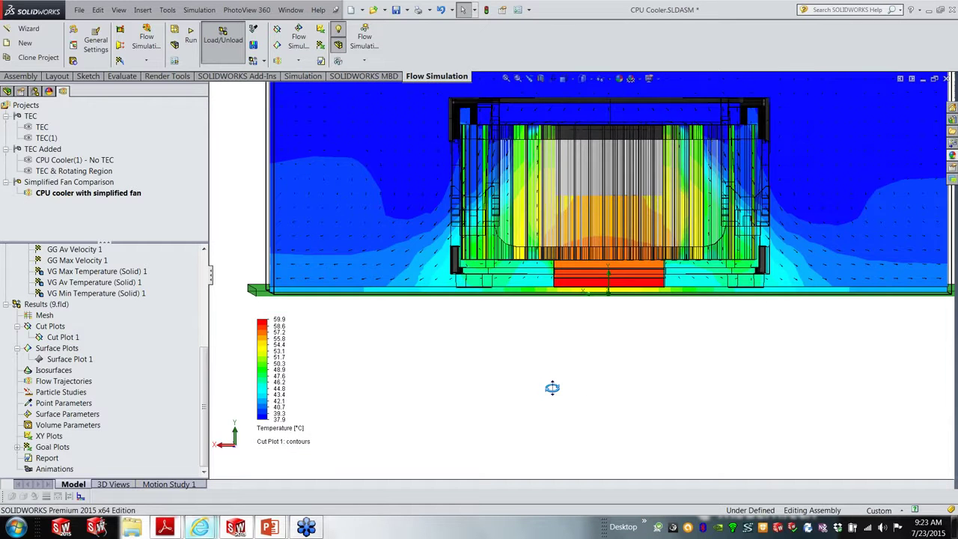
middle_drag(552, 388, 552, 389)
scroll(554, 387, up, 1)
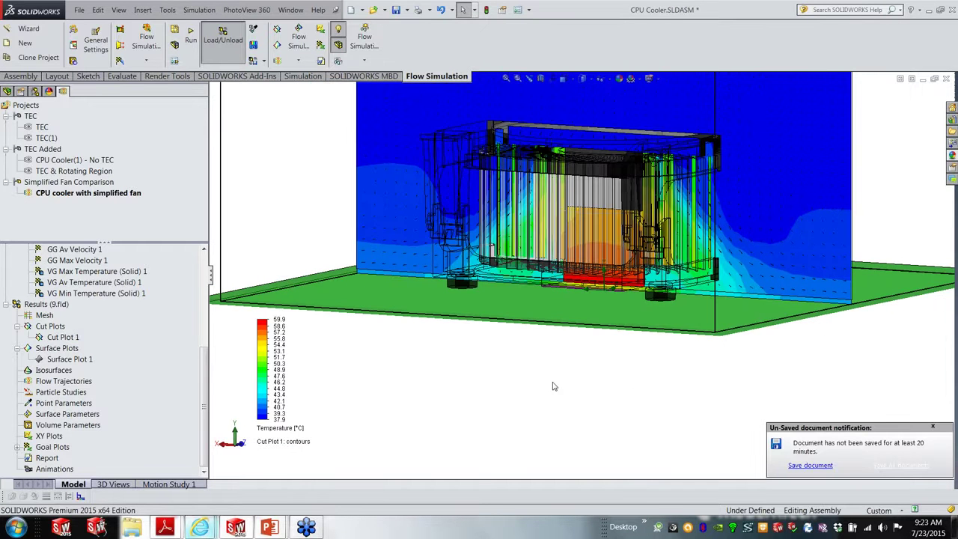
scroll(553, 386, up, 1)
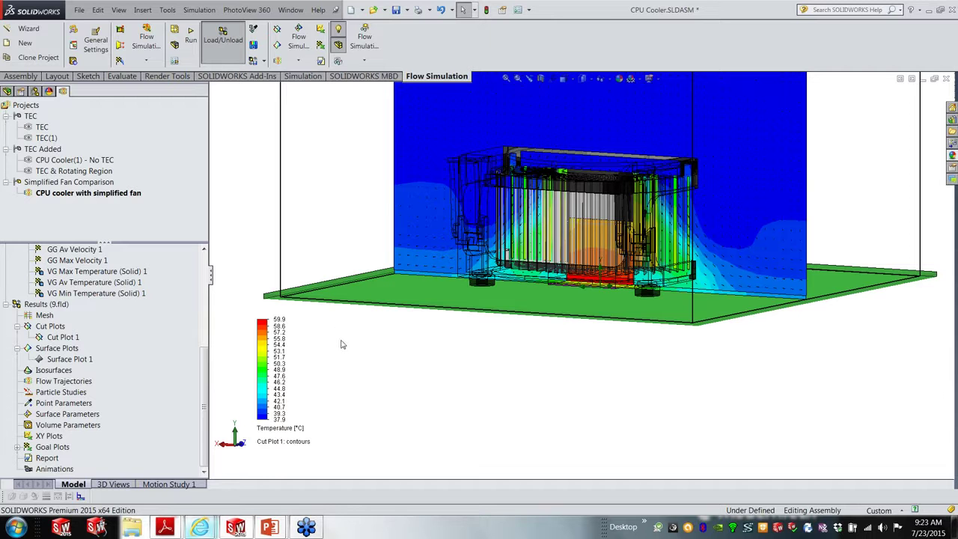
key(alt+Tab)
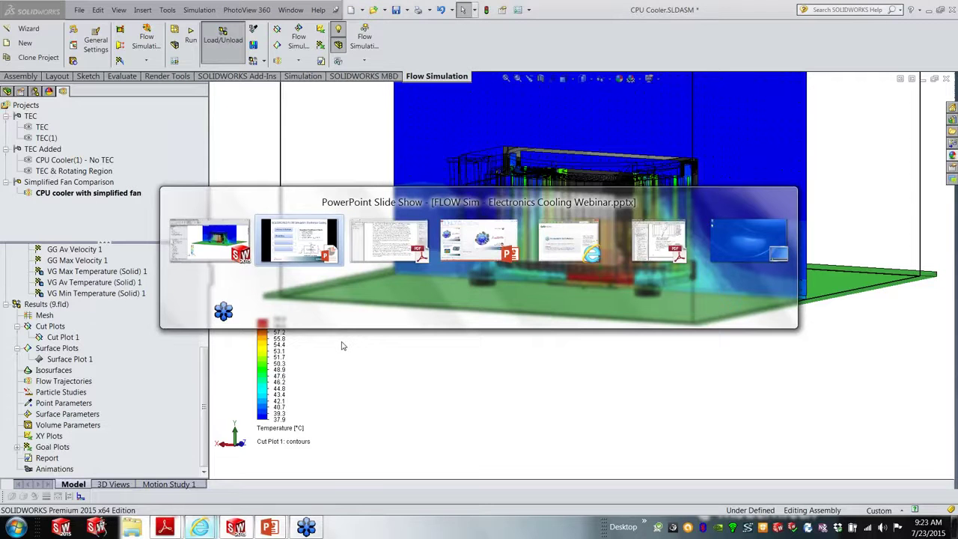
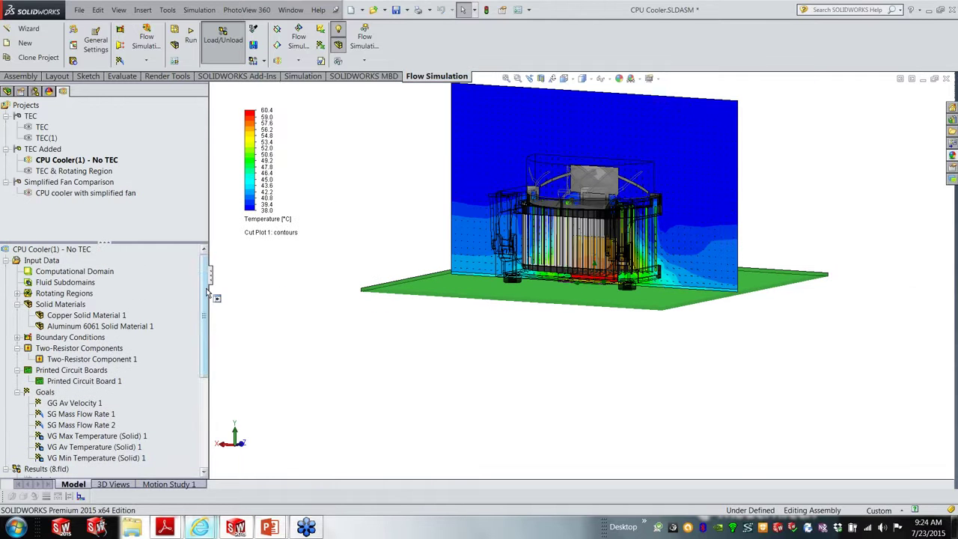
Hide Cut Plot 1 in the results of the CPU Cooler(1) - No TEC project.
scroll(202, 314, down, 4)
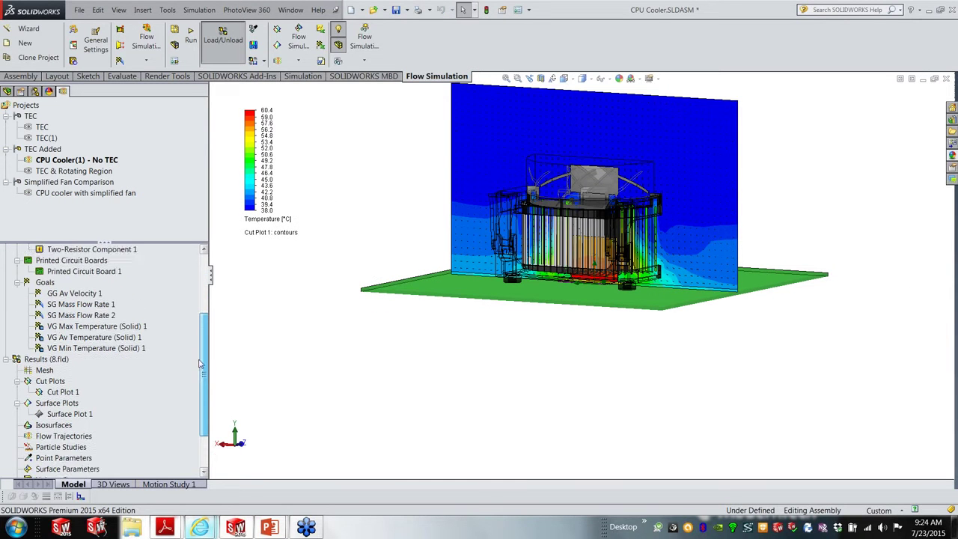
scroll(147, 384, down, 1)
click(57, 360)
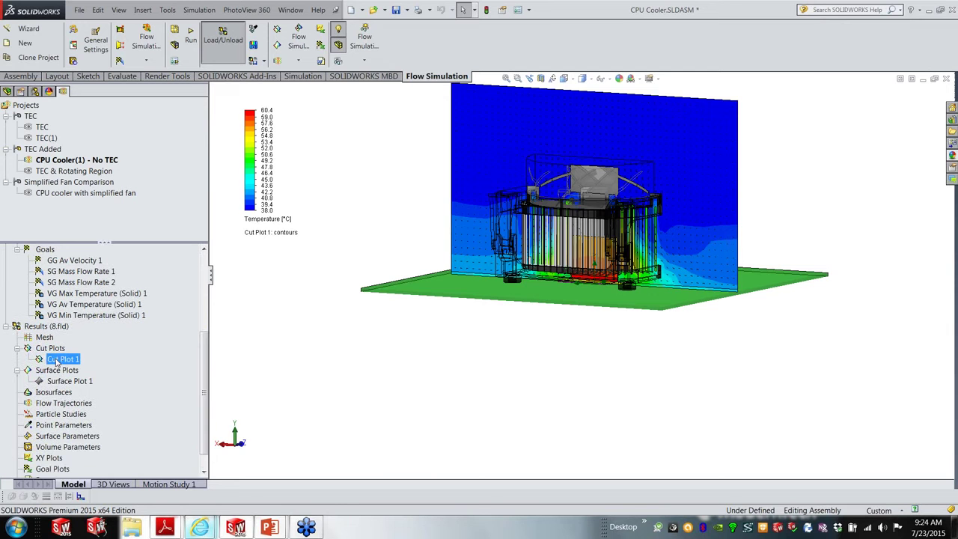
right_click(57, 360)
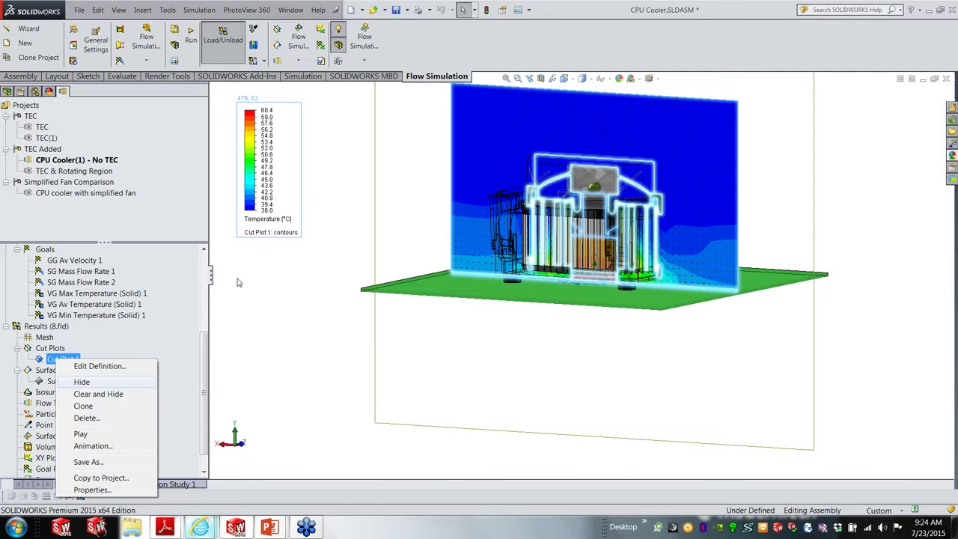
Review the No TEC project's input data and the available Flow Simulation features, and close the feature list.
drag(204, 340, 237, 153)
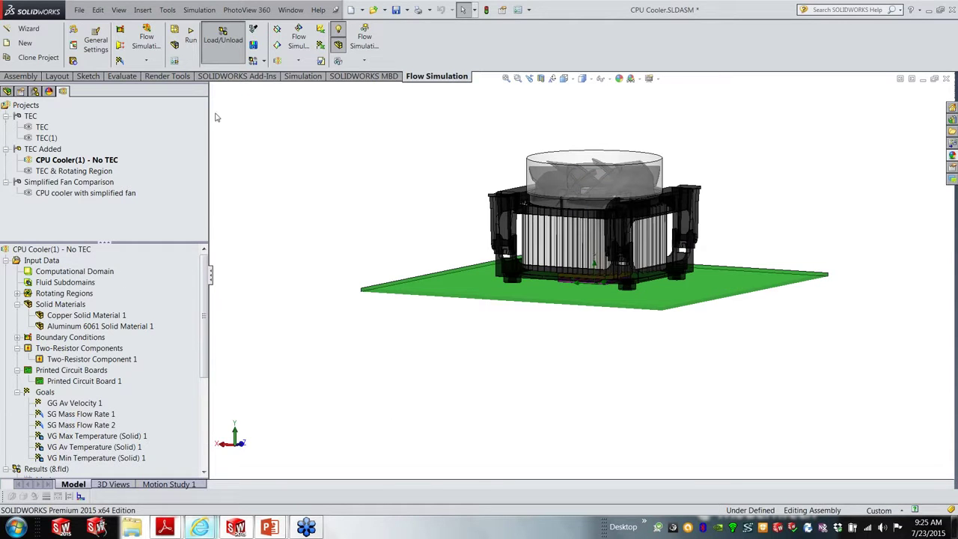
click(146, 63)
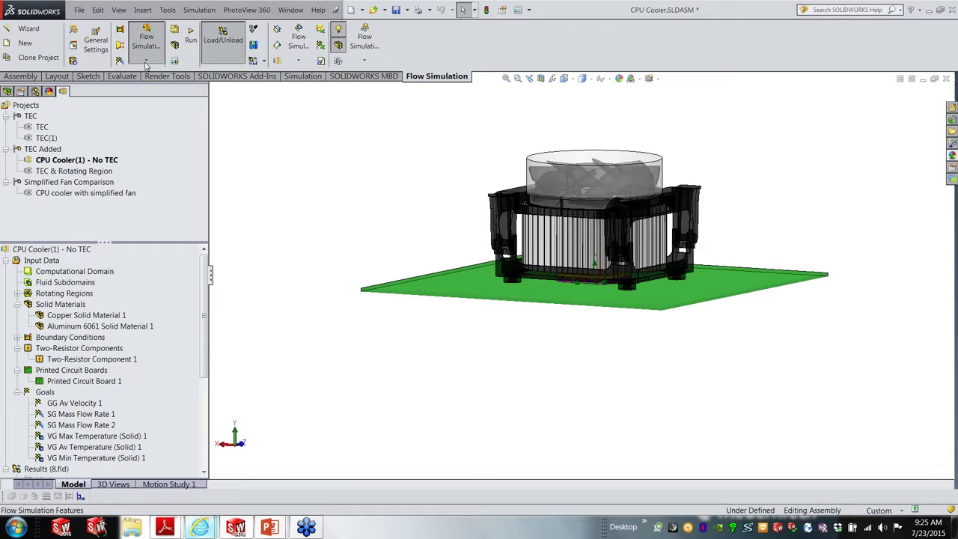
click(355, 155)
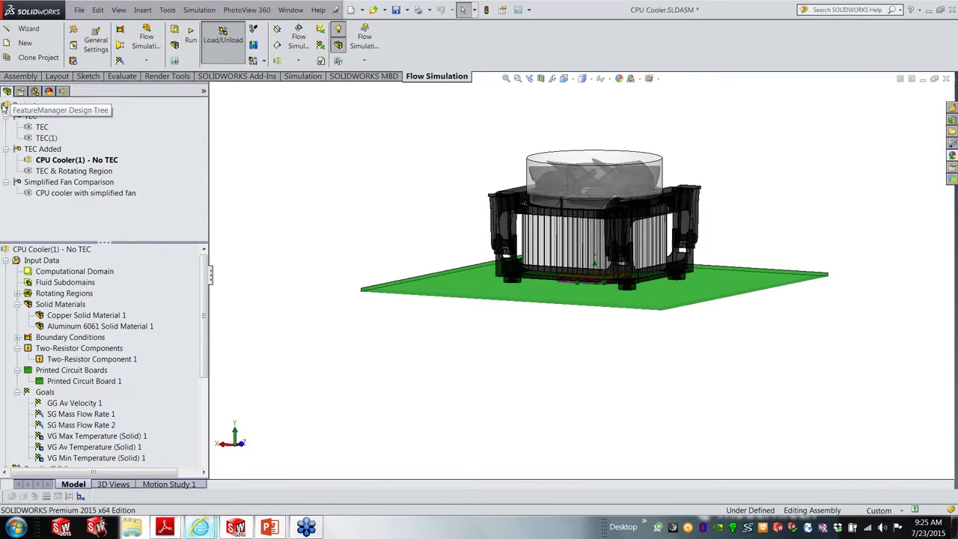
Open the Rotation Region component's part file from the assembly and fit the whole part in view.
click(6, 91)
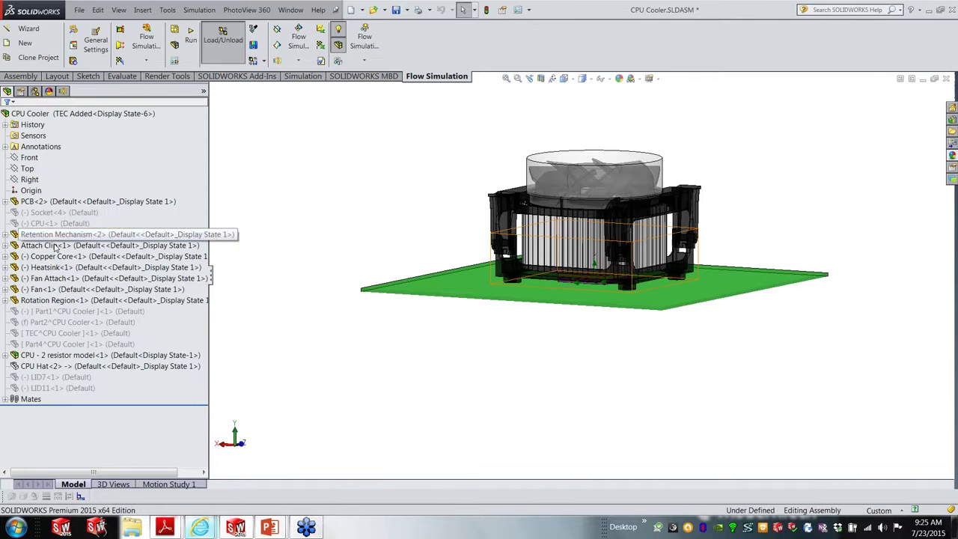
right_click(68, 302)
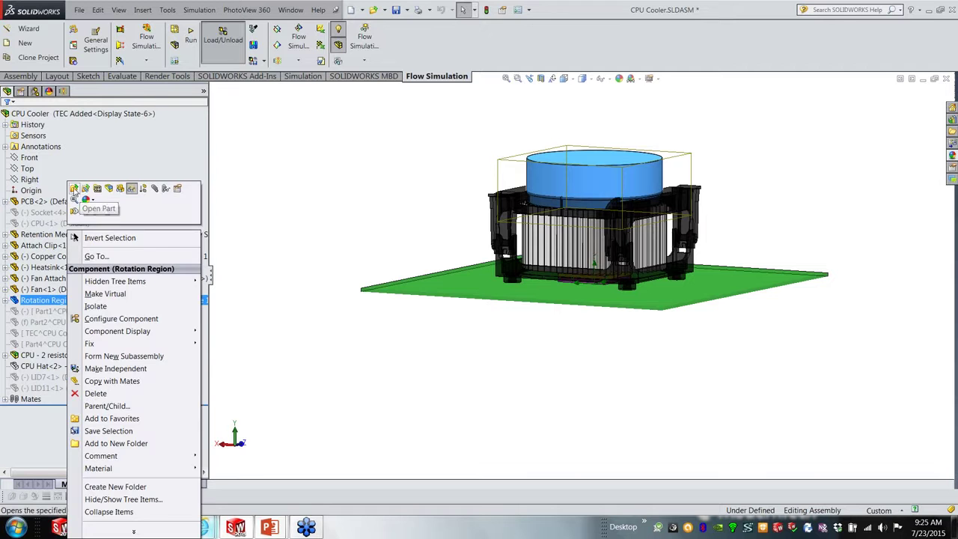
click(75, 190)
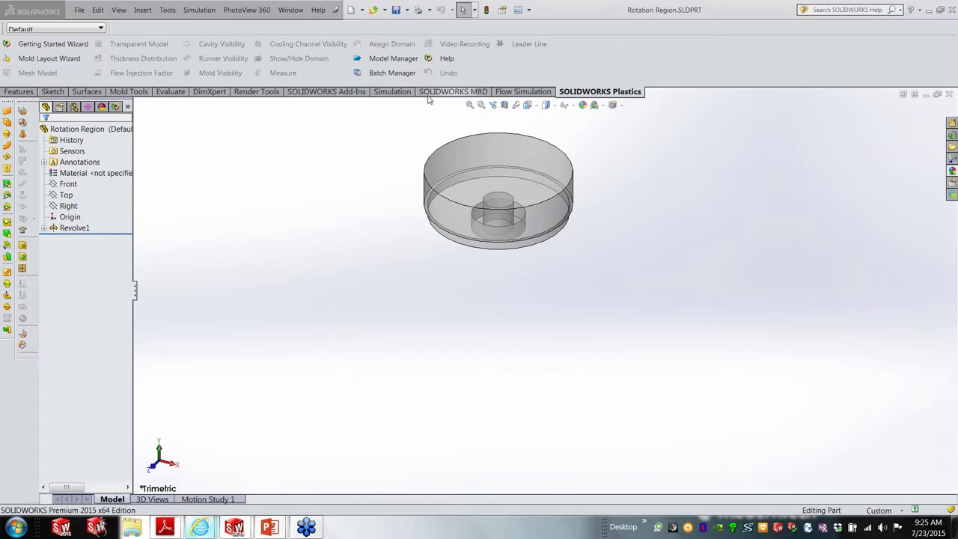
click(470, 105)
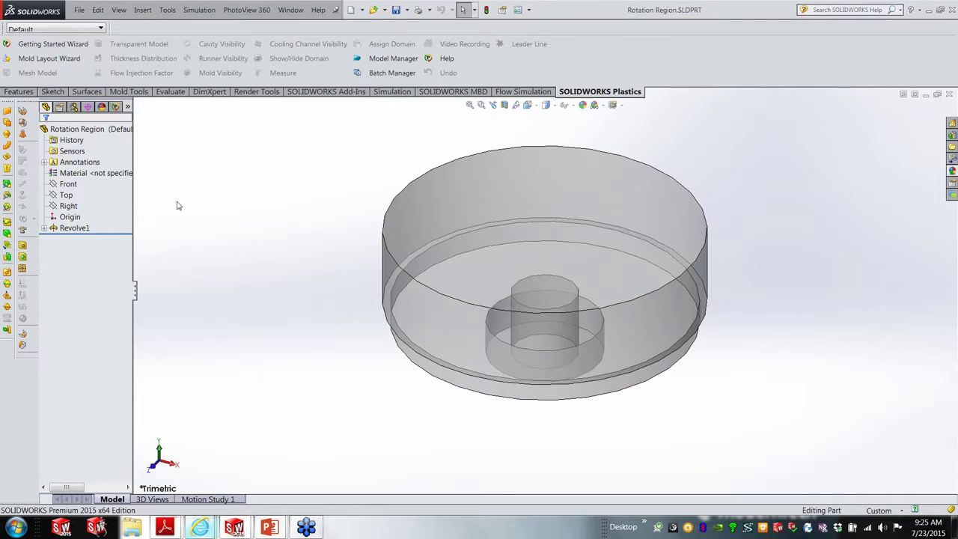
Examine the sketch behind the Revolve1 feature of the rotation region, and close the part.
click(45, 227)
click(88, 240)
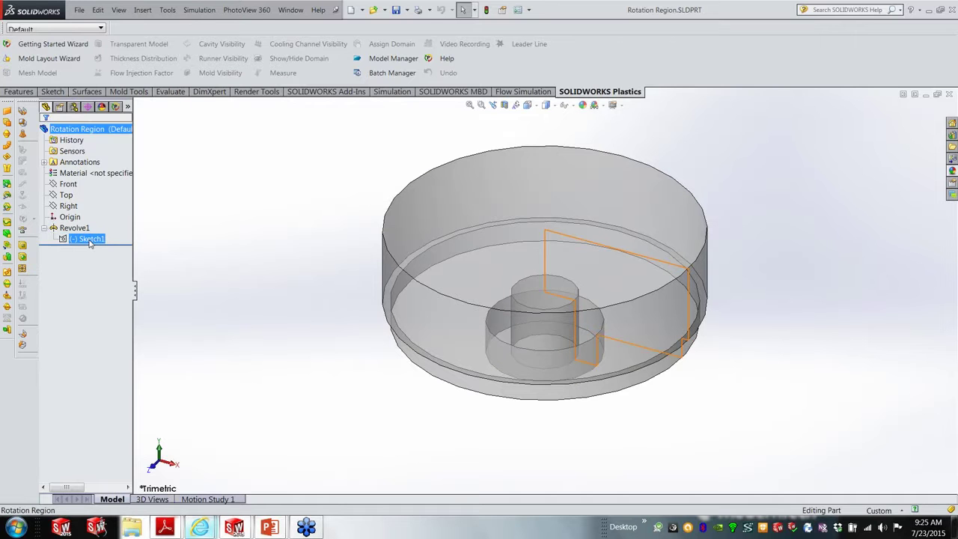
click(179, 212)
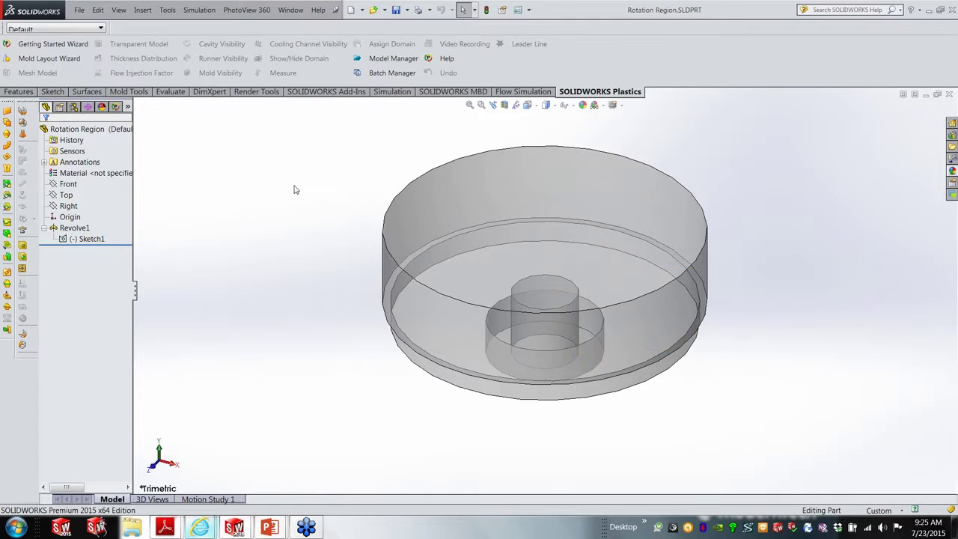
click(949, 94)
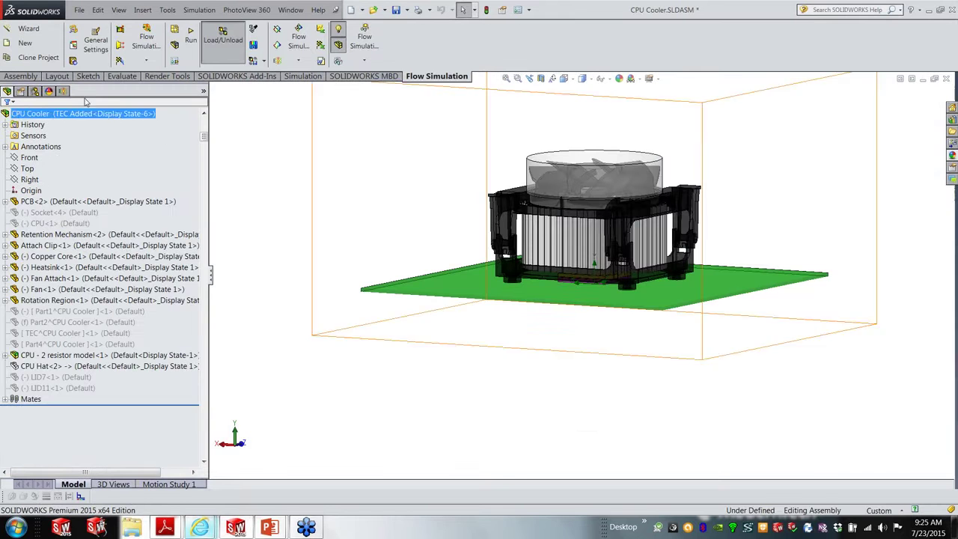
Start a Rotating Region condition in the No TEC project on the Rotation Region component enclosing the fan.
click(63, 91)
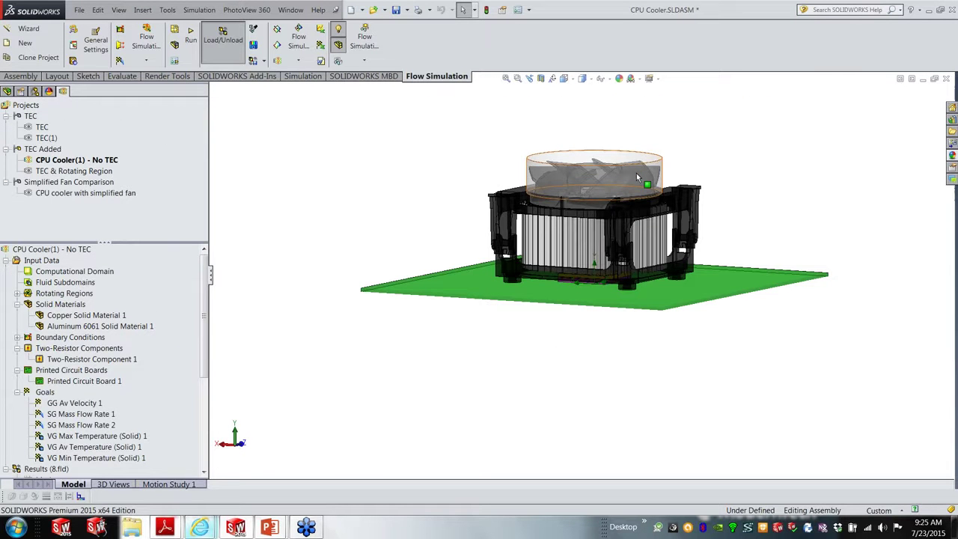
scroll(636, 173, down, 2)
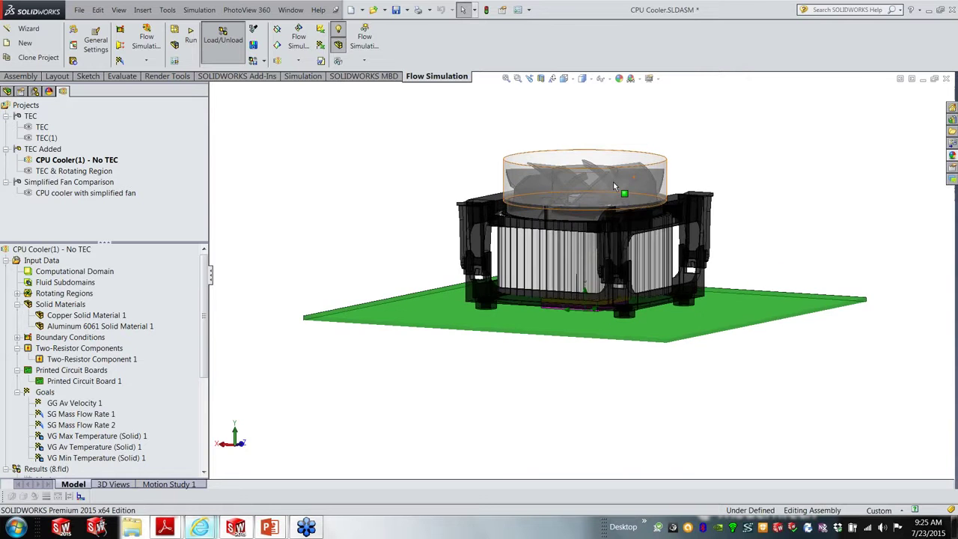
scroll(613, 182, down, 3)
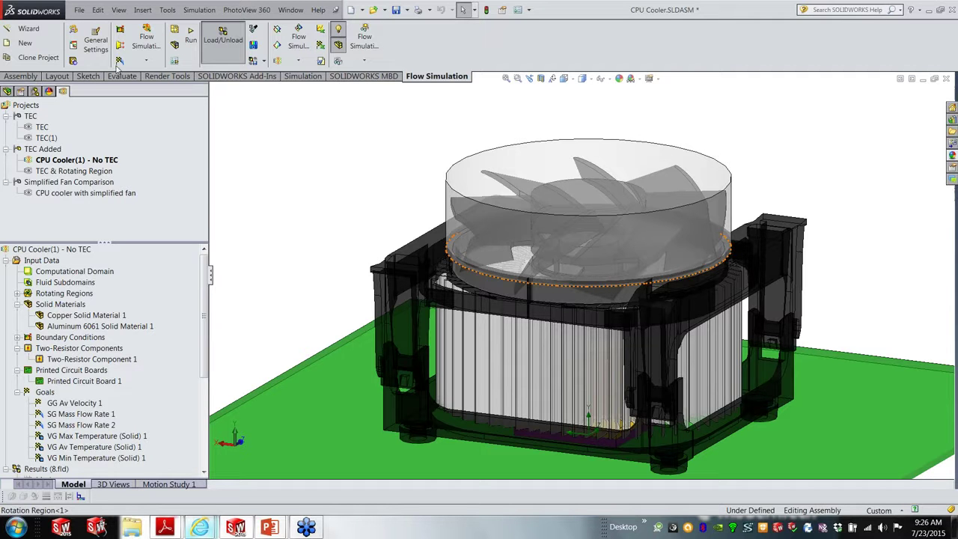
click(146, 59)
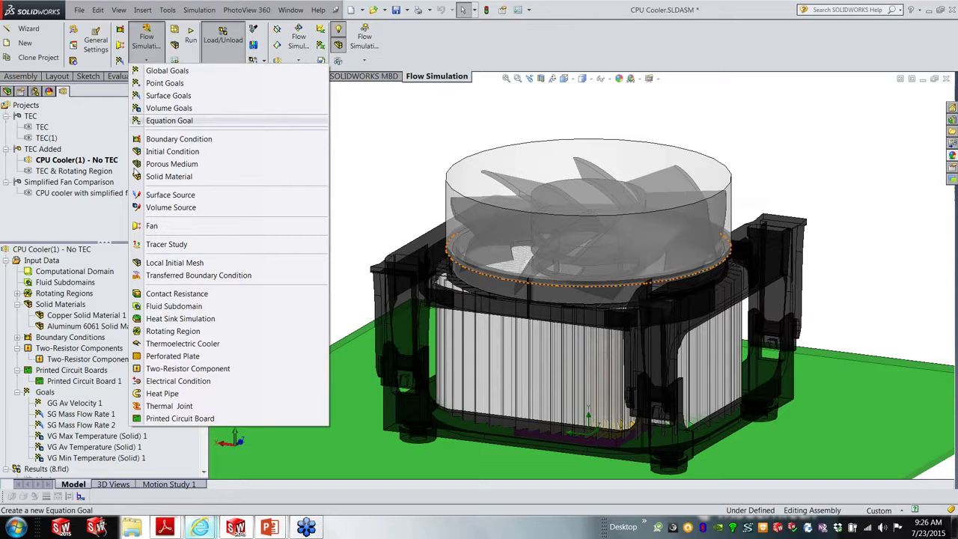
click(173, 331)
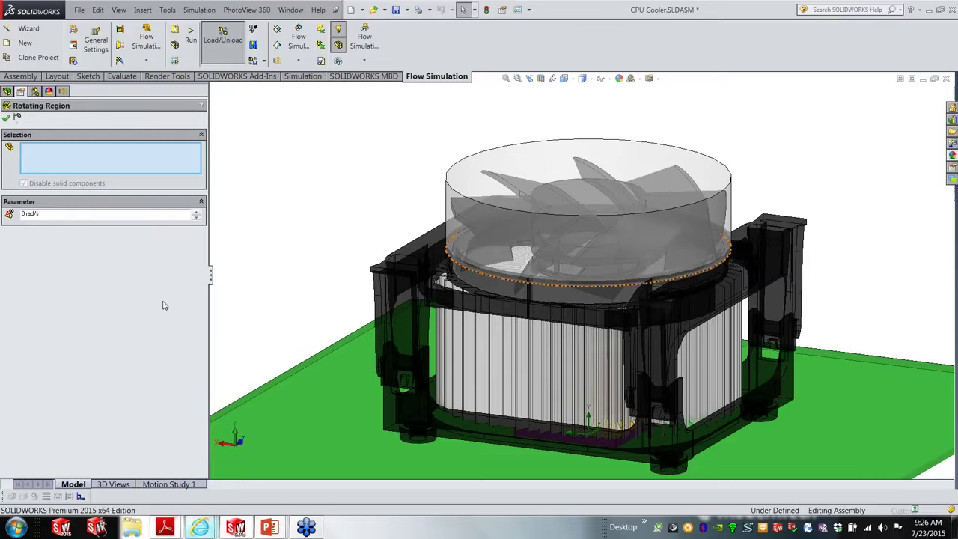
click(468, 201)
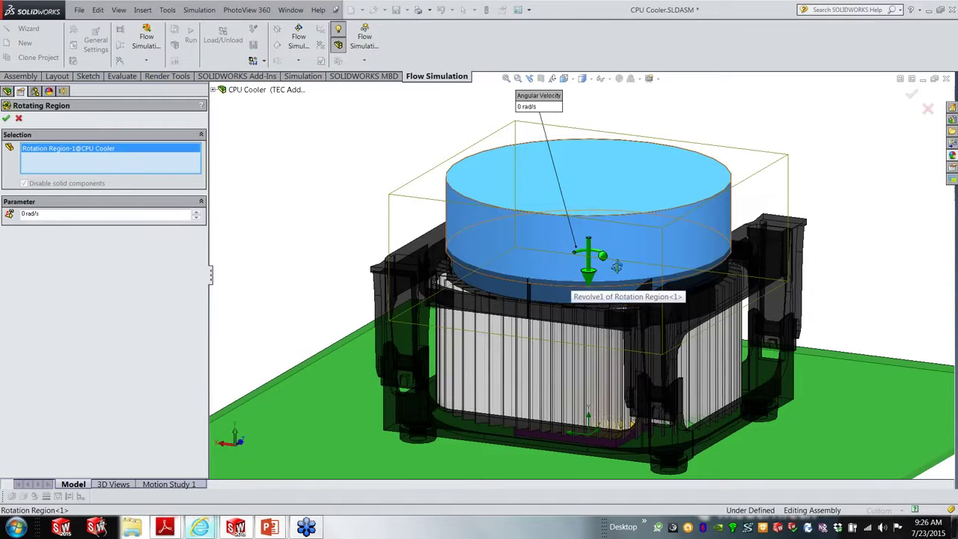
middle_drag(617, 265, 584, 284)
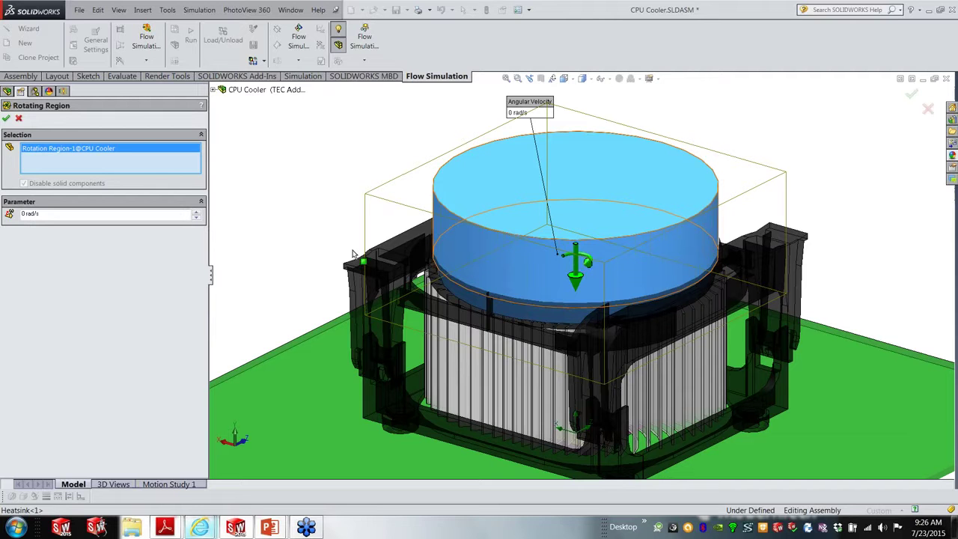
Try angular velocities of -460 and 460 rad/s to compare the rotation direction, and cancel the rotating region.
click(45, 217)
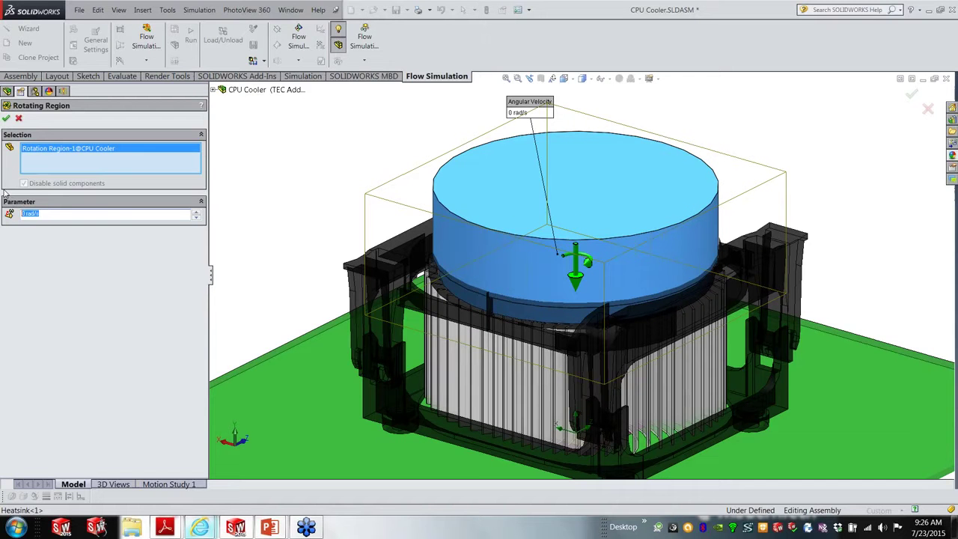
text(1)
text(460)
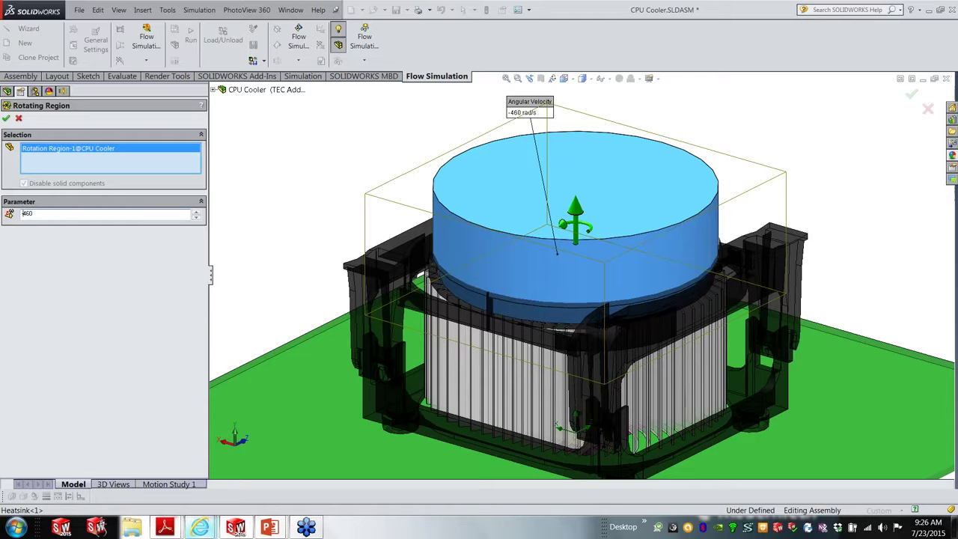
key(BackSpace)
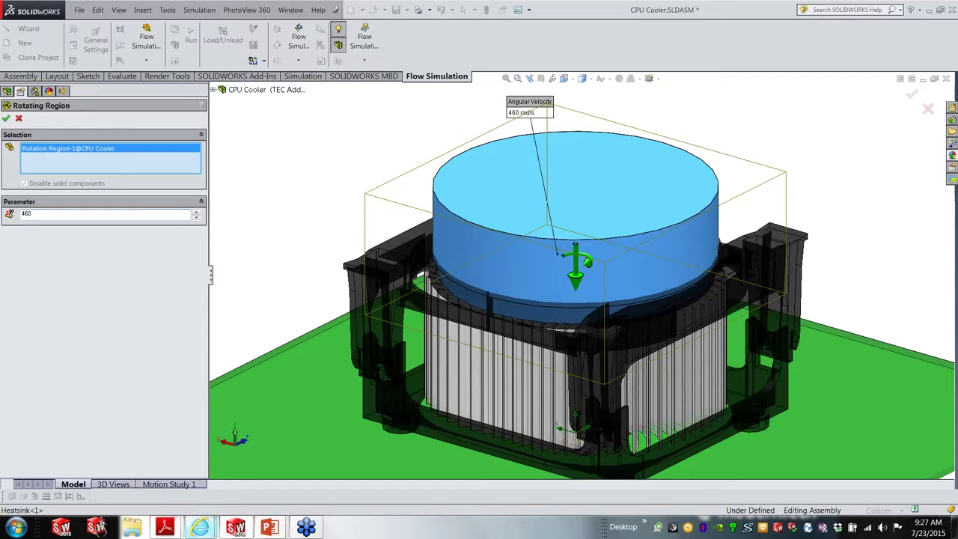
click(19, 119)
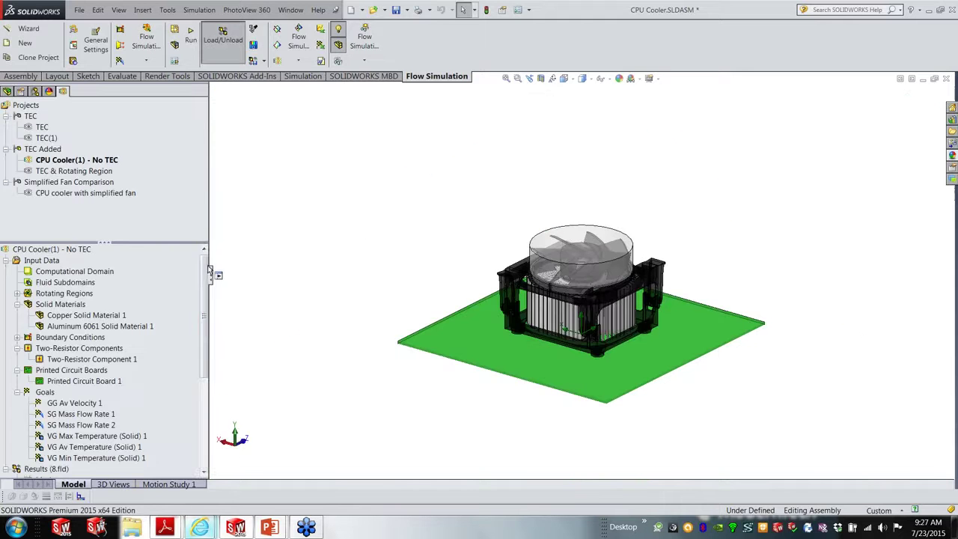
Show Surface Plot 1 on the heatsink from the No TEC project's results.
scroll(199, 305, down, 1)
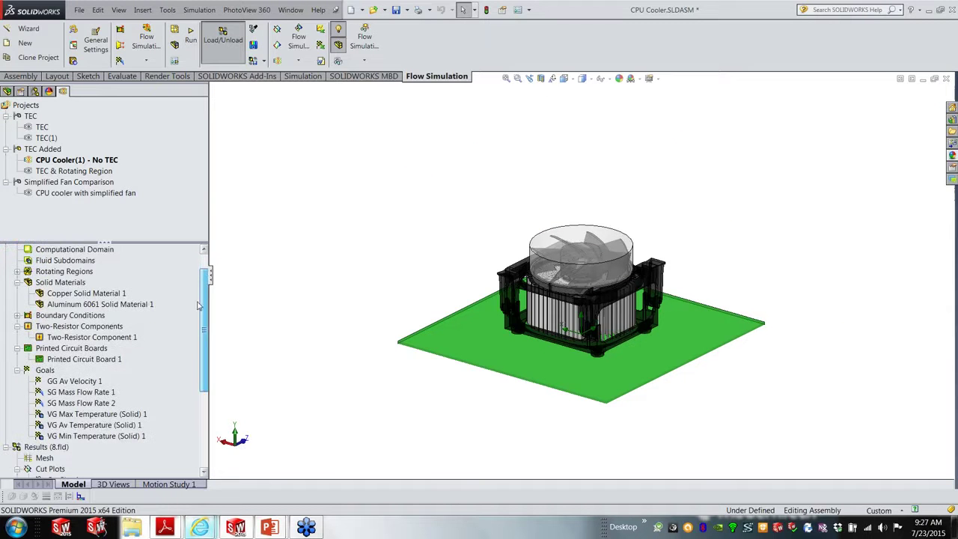
scroll(199, 306, down, 5)
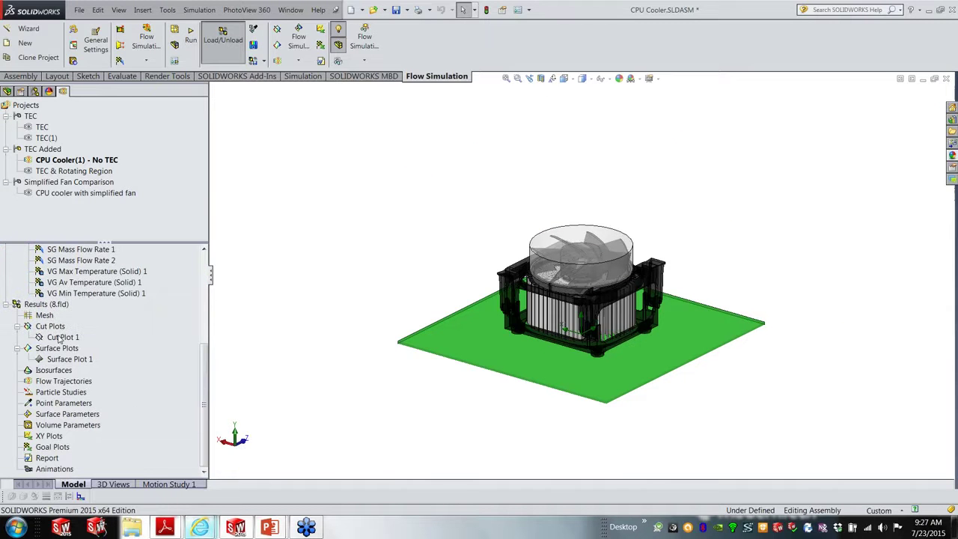
click(68, 359)
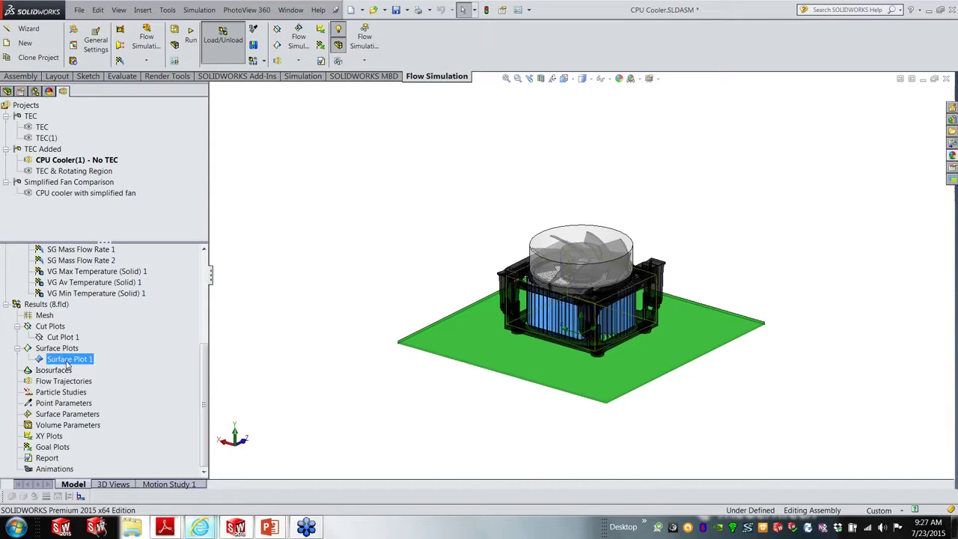
click(66, 360)
right_click(63, 351)
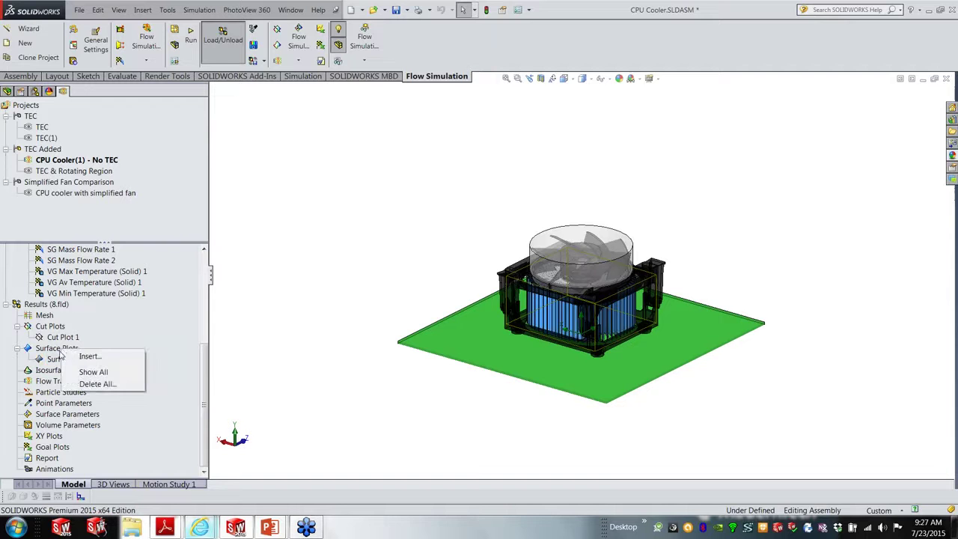
right_click(55, 361)
click(57, 361)
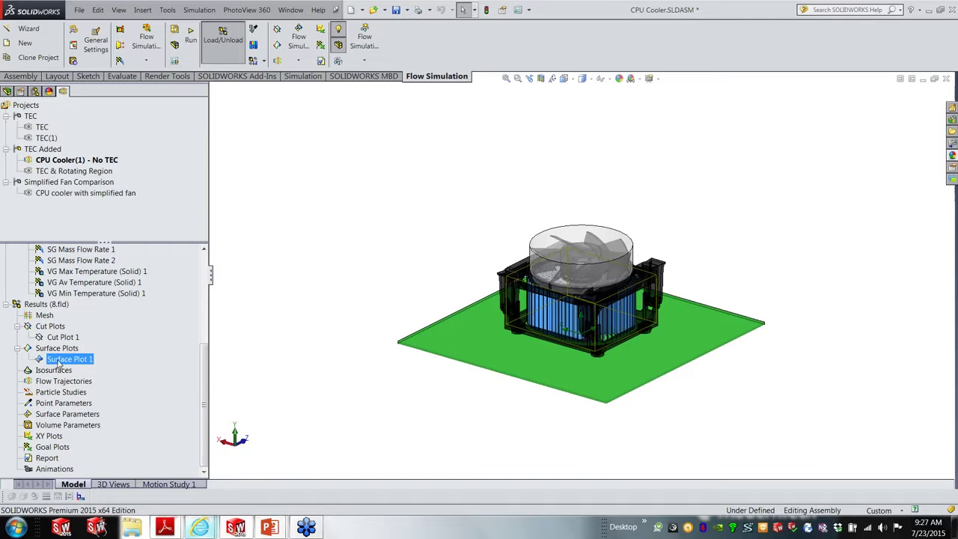
right_click(59, 363)
click(84, 383)
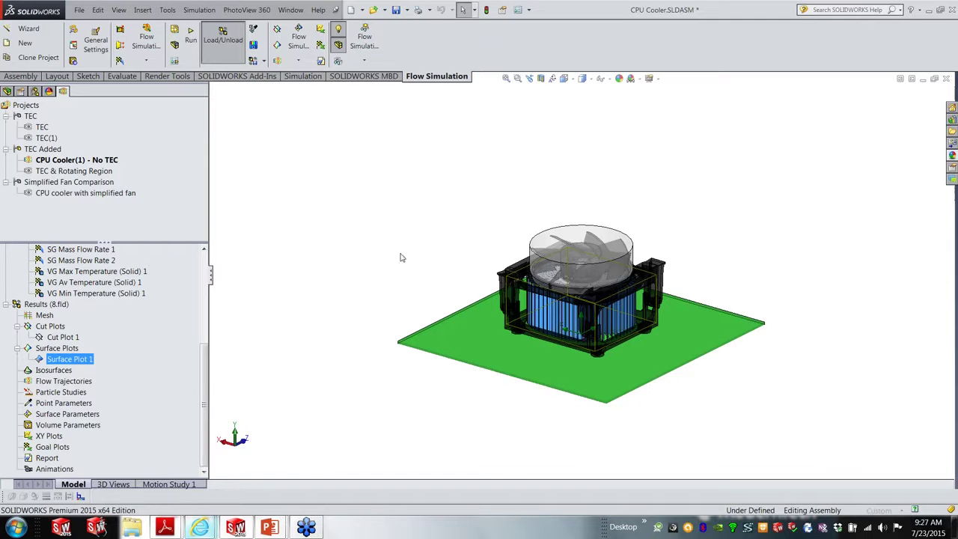
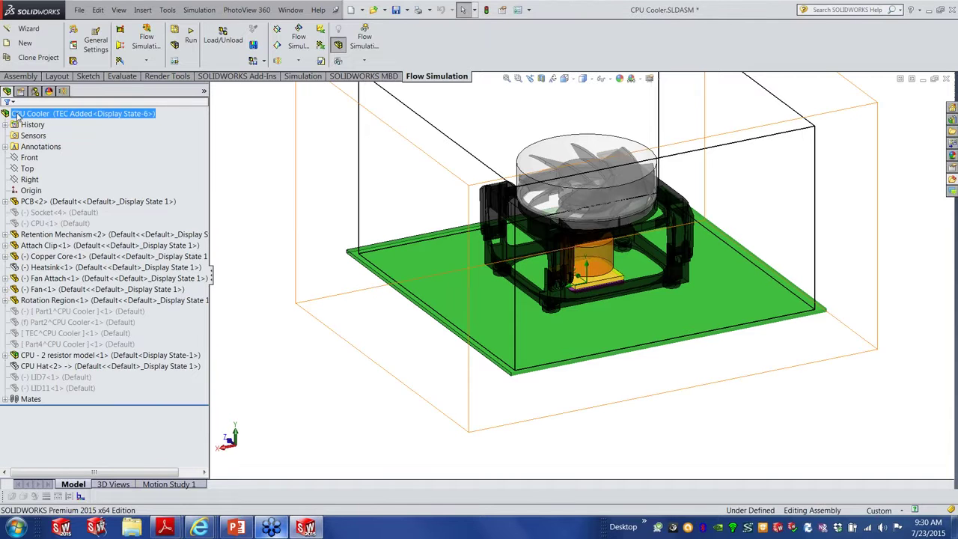
Show the hidden Heatsink component and activate the TEC & Rotating Region project.
click(86, 269)
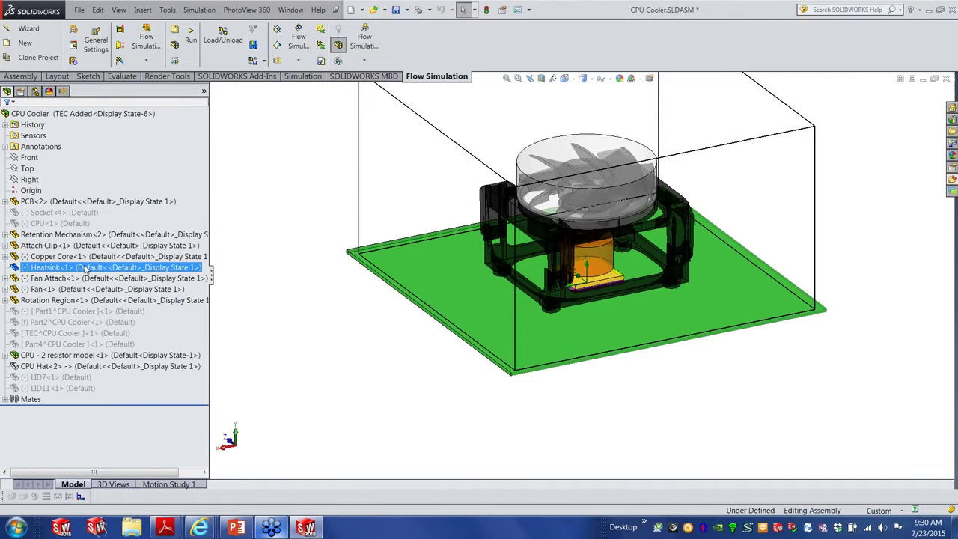
click(63, 92)
drag(205, 172, 209, 188)
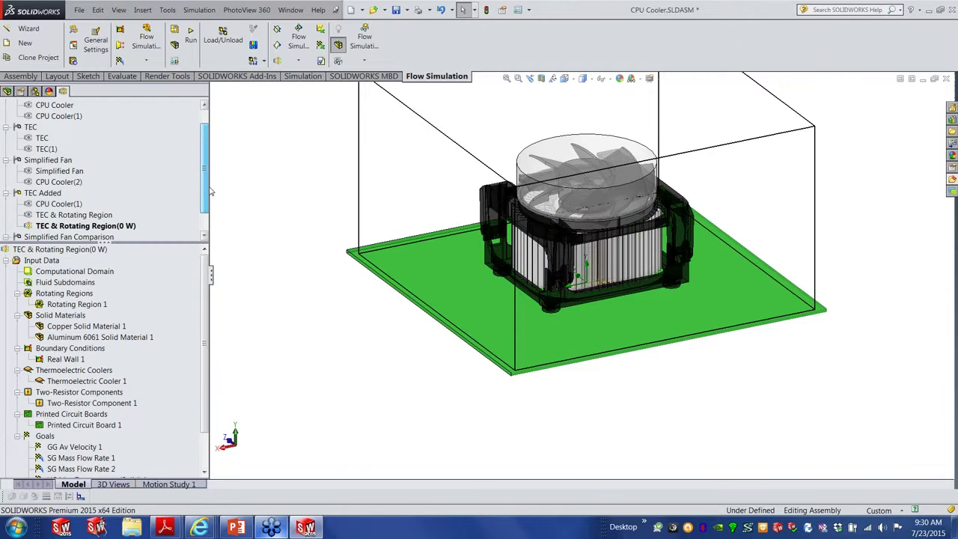
mouse_move(210, 188)
mouse_down()
mouse_move(199, 193)
mouse_move(209, 198)
mouse_up()
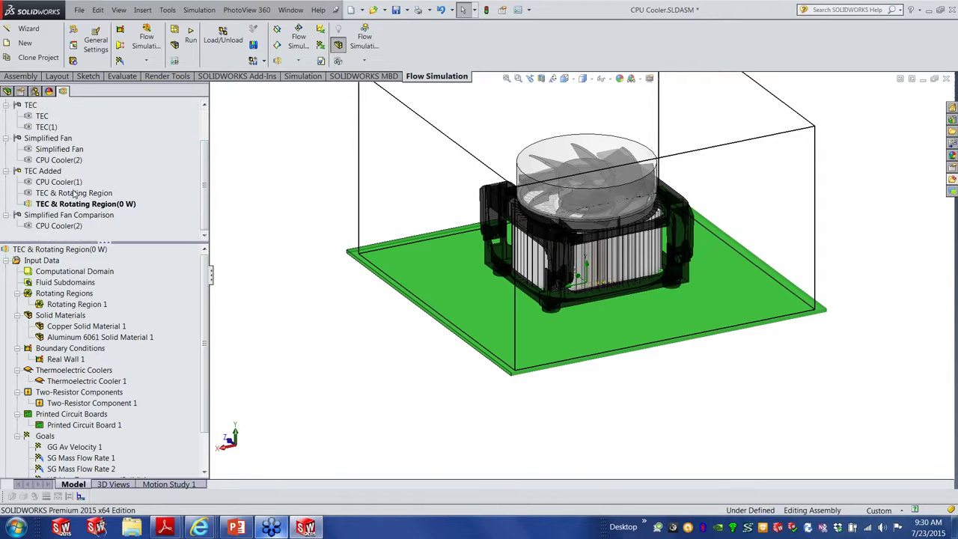
right_click(66, 193)
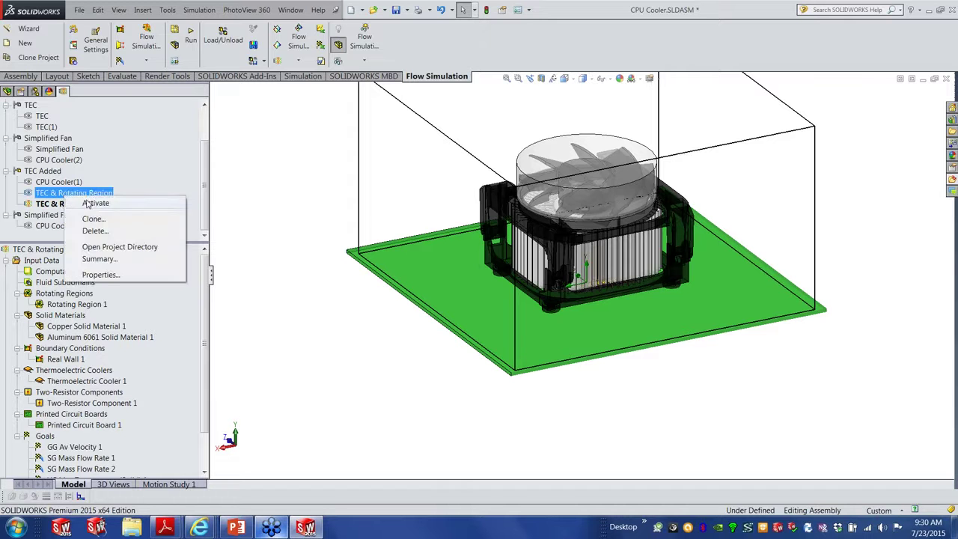
click(95, 203)
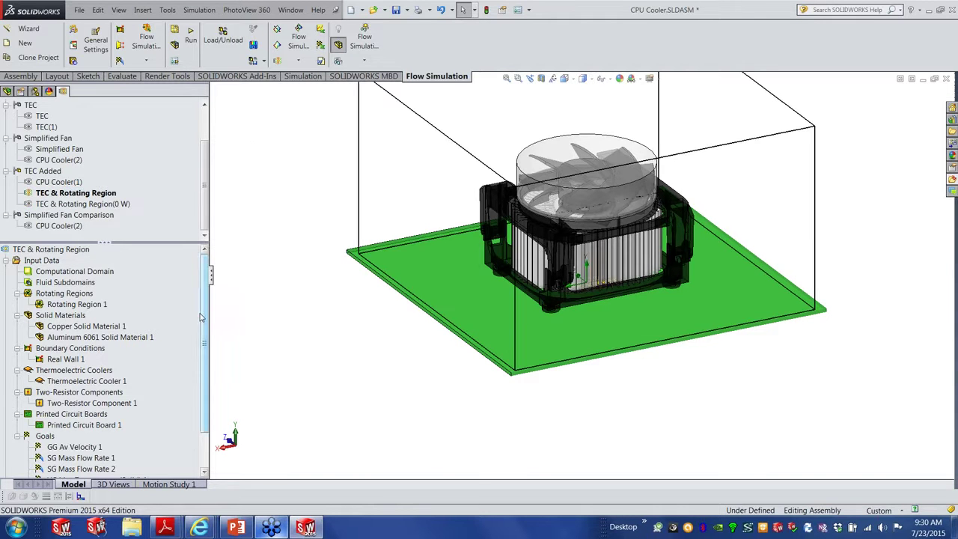
Try to load the results of the TEC & Rotating Region project and check the options of Cut Plot 1.
scroll(200, 318, down, 6)
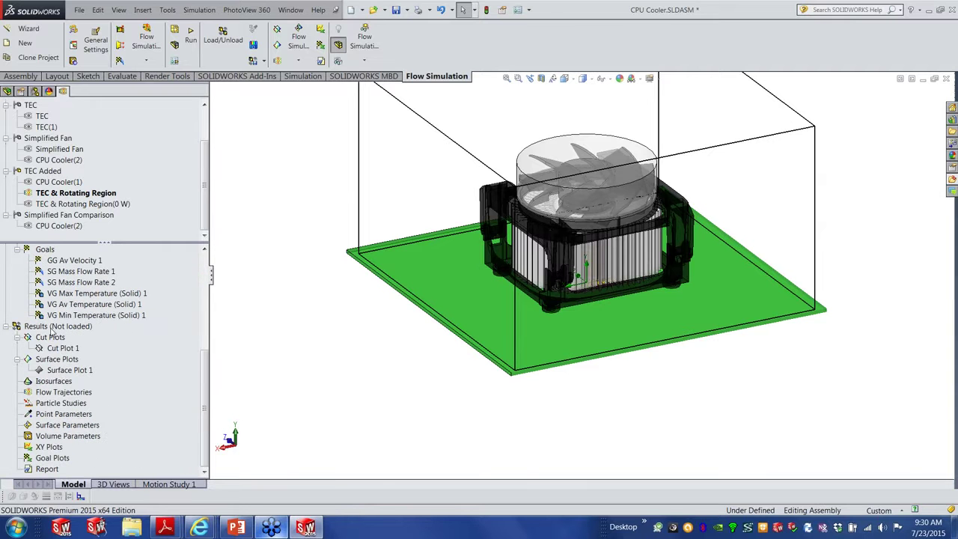
right_click(66, 327)
click(76, 337)
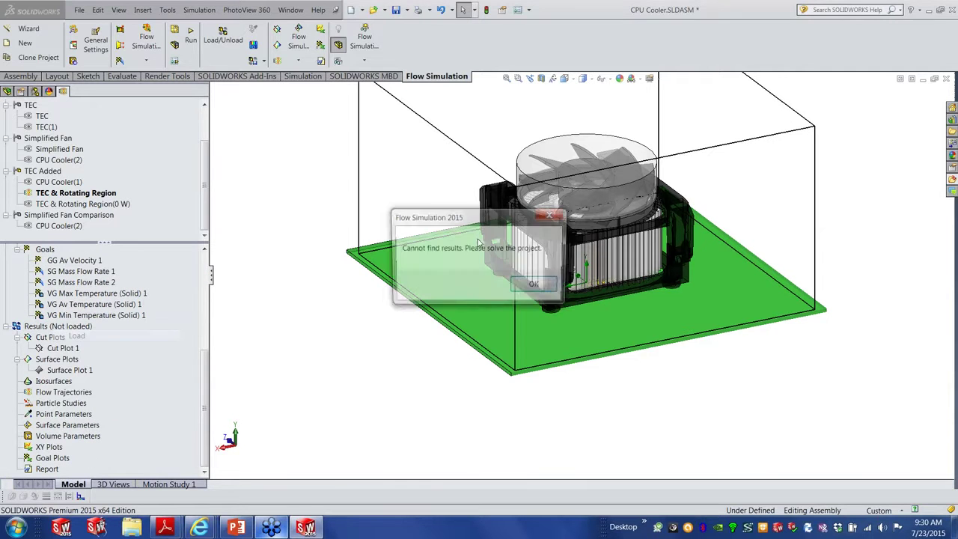
click(533, 286)
click(61, 348)
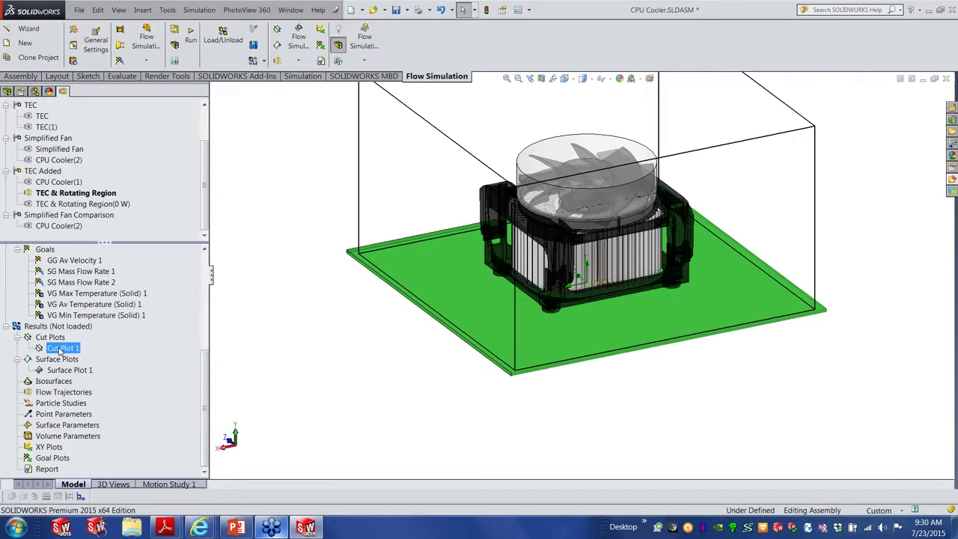
right_click(61, 348)
click(253, 277)
Activate the TEC & Rotating Region(0 W) project.
right_click(109, 208)
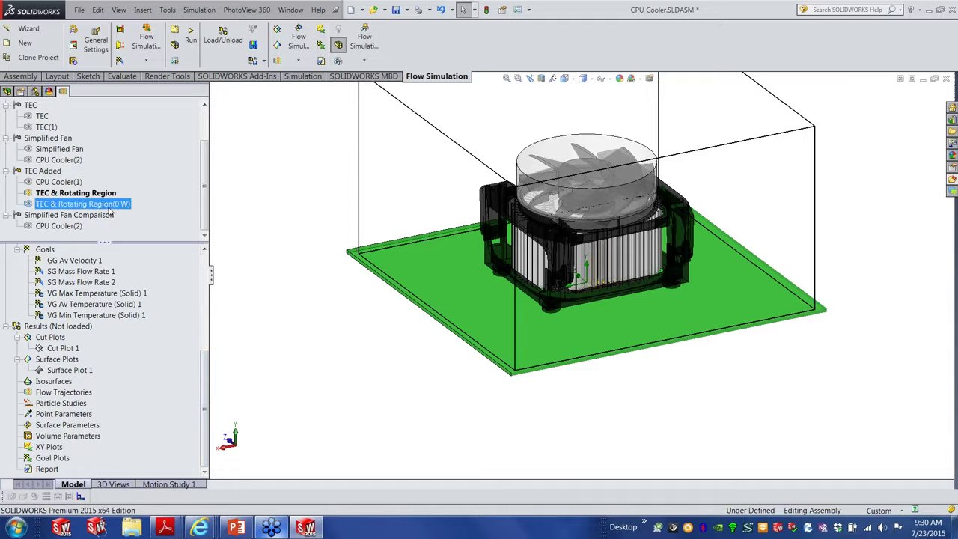
click(127, 215)
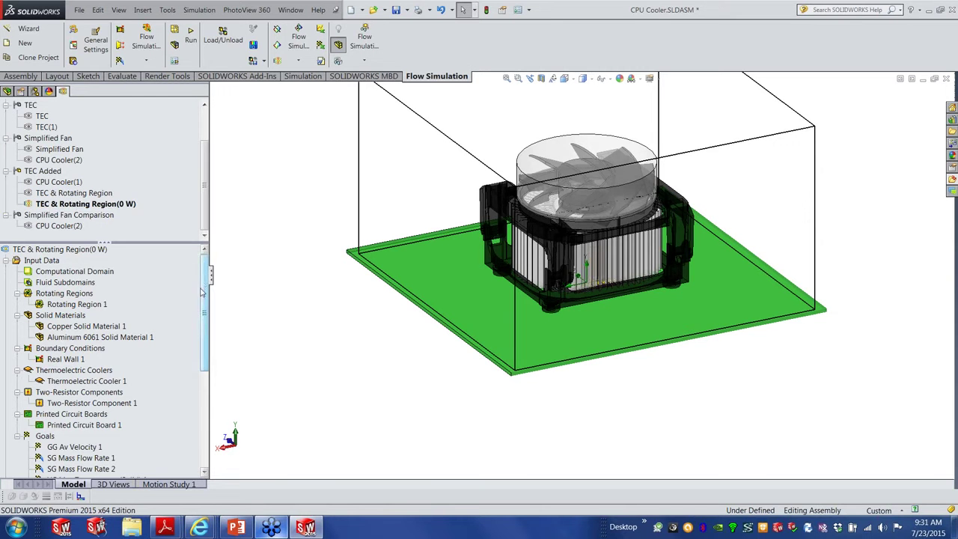
Load the results of the TEC & Rotating Region(0 W) project and show Cut Plot 1.
scroll(200, 292, down, 3)
right_click(75, 424)
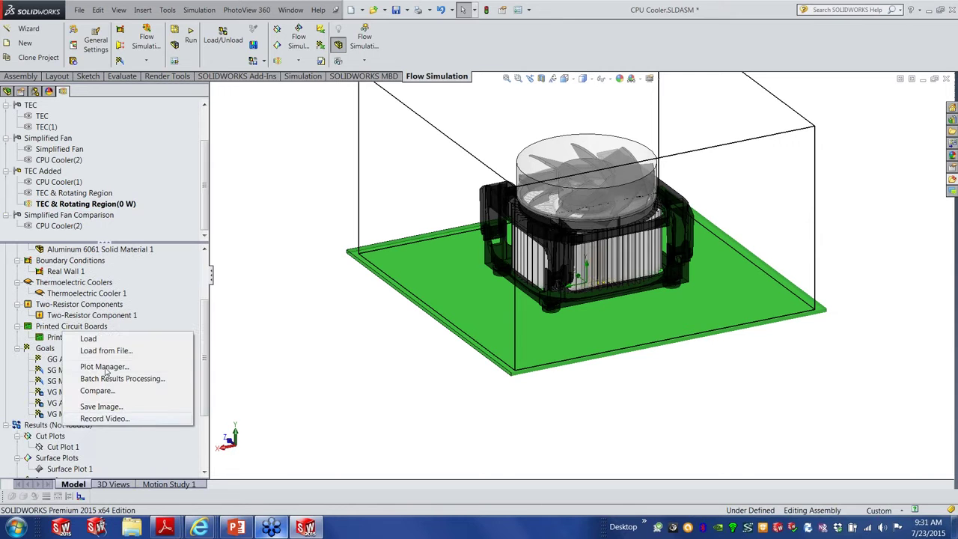
click(90, 339)
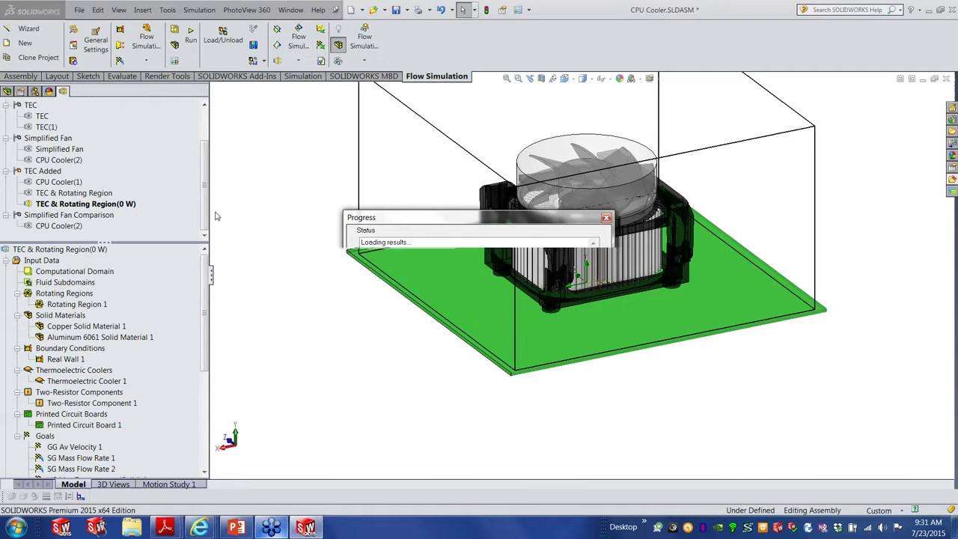
scroll(53, 361, down, 6)
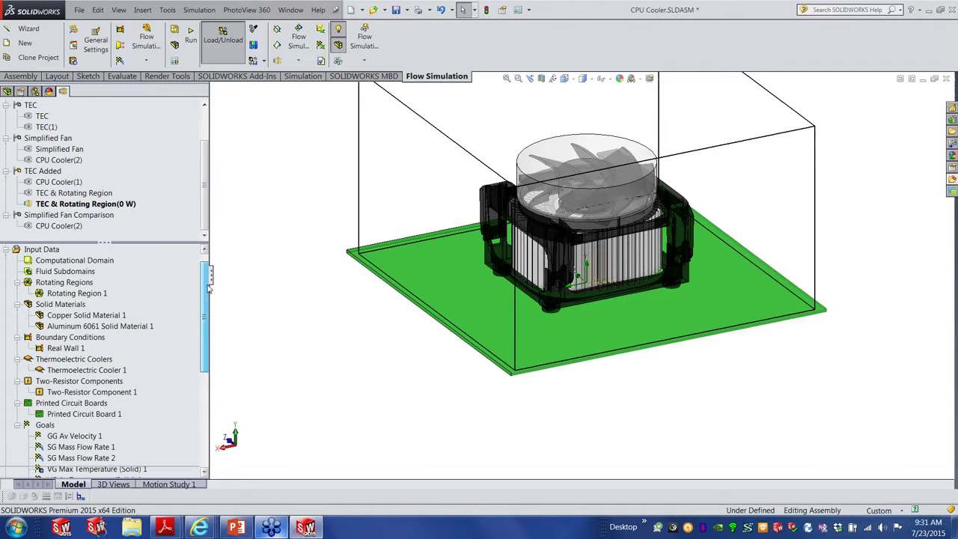
right_click(52, 361)
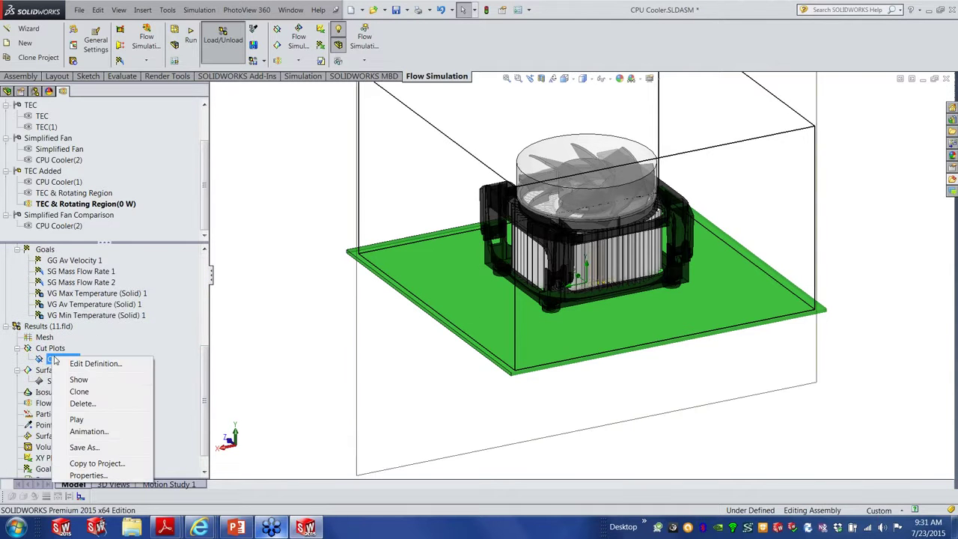
click(89, 380)
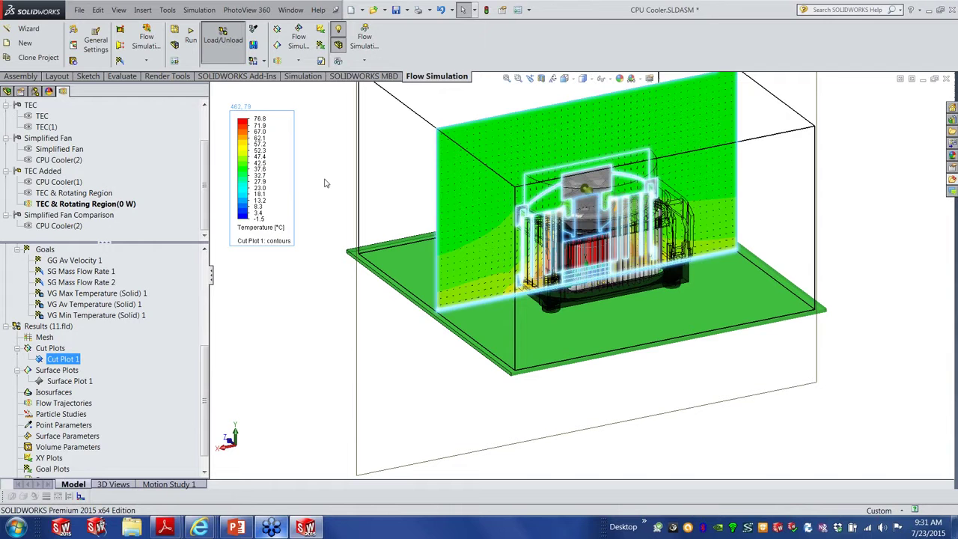
click(326, 184)
Delete Cut Plot 1 from the results of the TEC & Rotating Region(0 W) project.
click(62, 361)
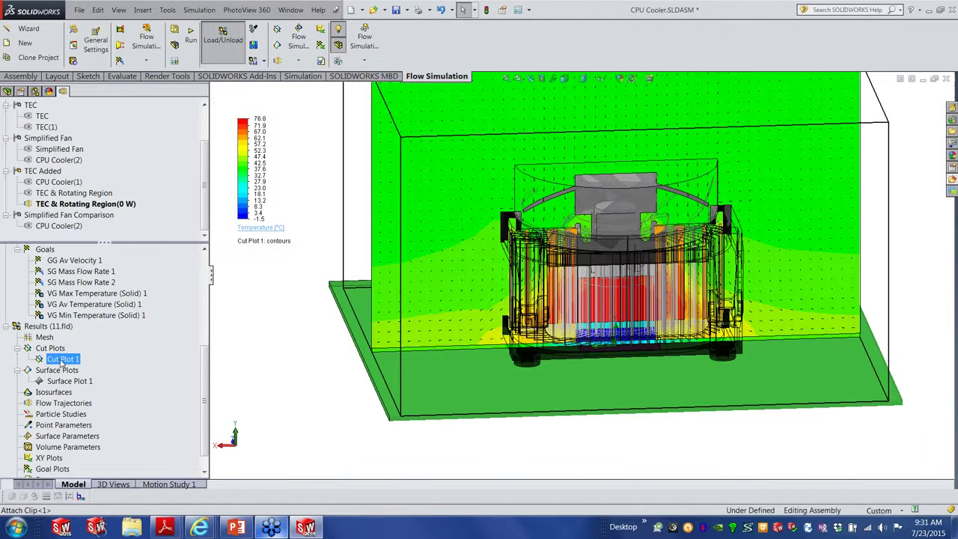
right_click(62, 363)
click(90, 419)
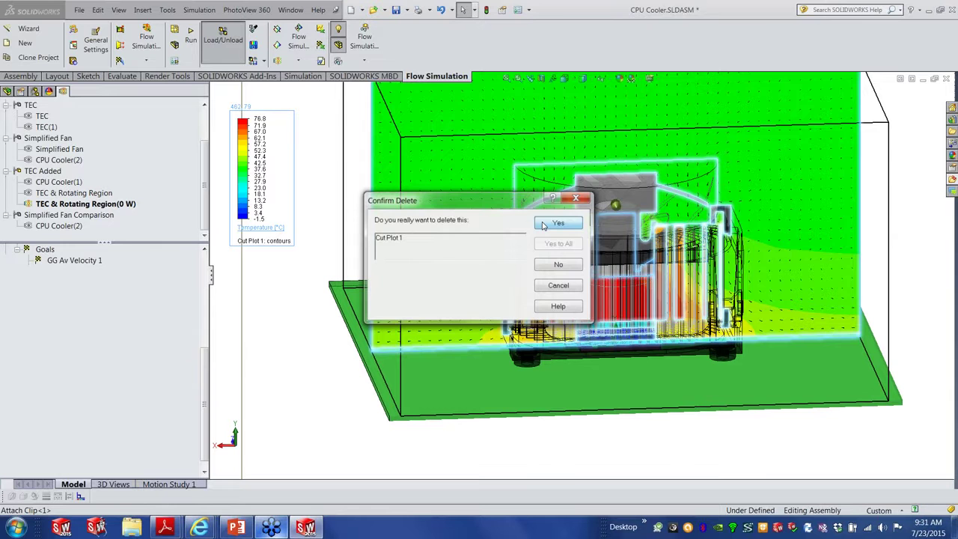
click(544, 225)
Create a new cut plot on the Front plane with Temperature contours and the number of levels set to 20.
click(70, 358)
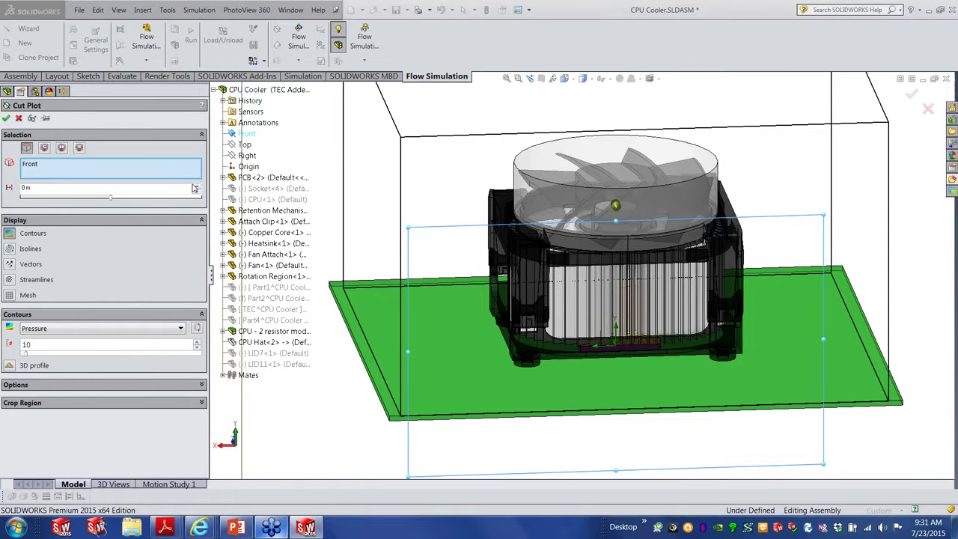
click(43, 330)
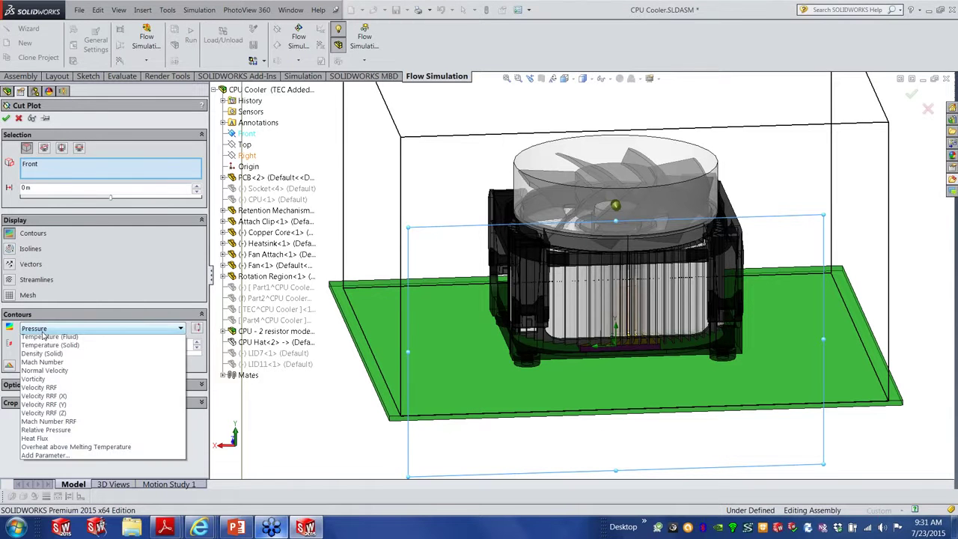
click(46, 337)
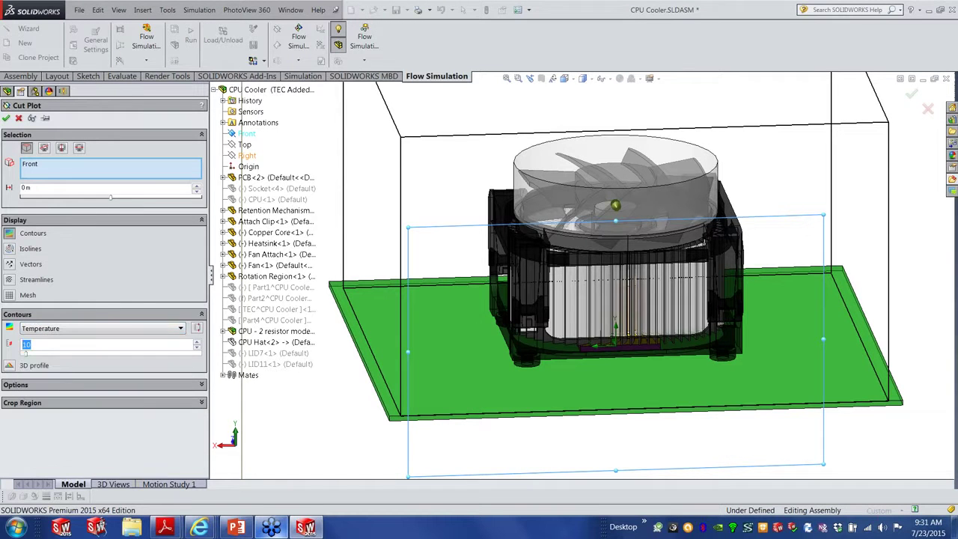
text(20)
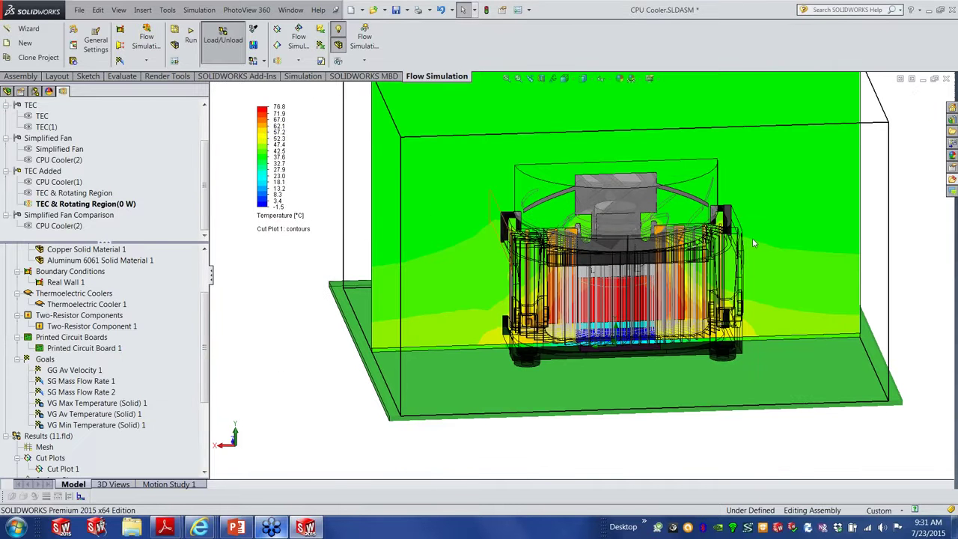
Examine the temperature distribution through the heatsink, copper core and thermoelectric cooler on the cut plot, moving the colour legend clear of it.
middle_drag(753, 238, 662, 290)
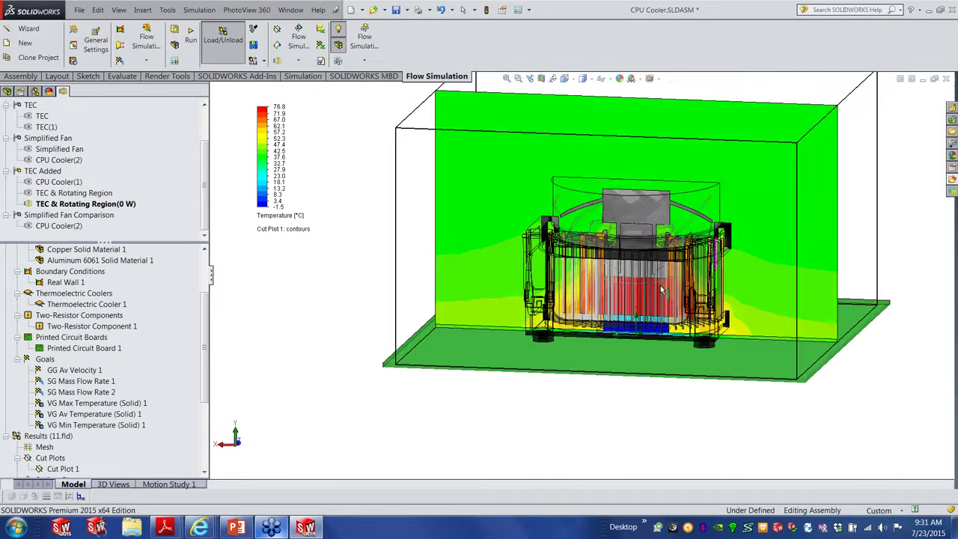
scroll(666, 290, down, 3)
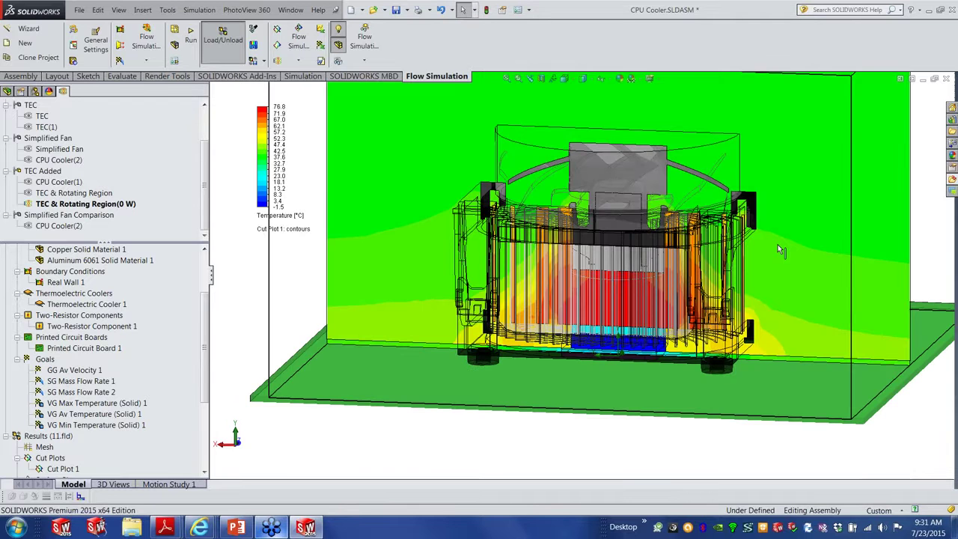
scroll(778, 244, down, 2)
middle_drag(787, 222, 783, 290)
scroll(785, 289, up, 1)
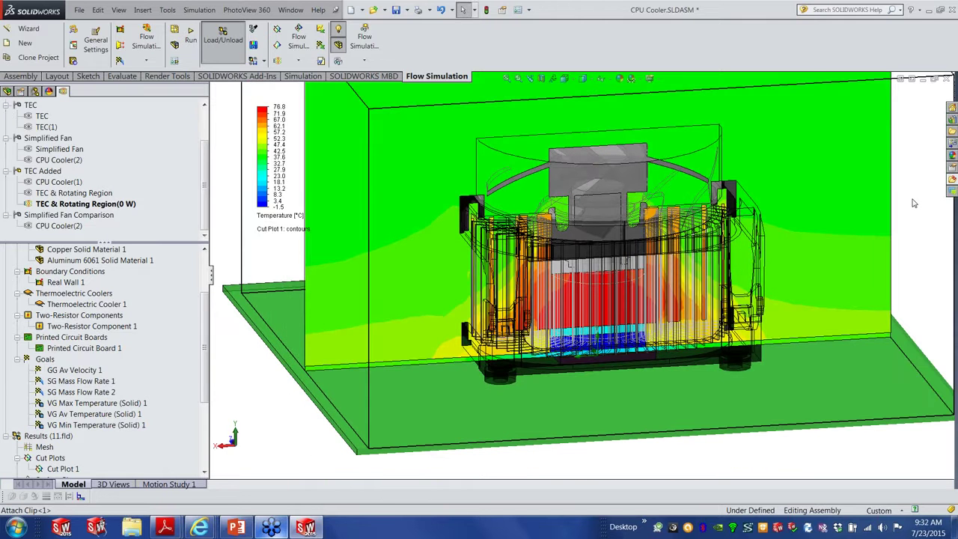
scroll(913, 199, down, 1)
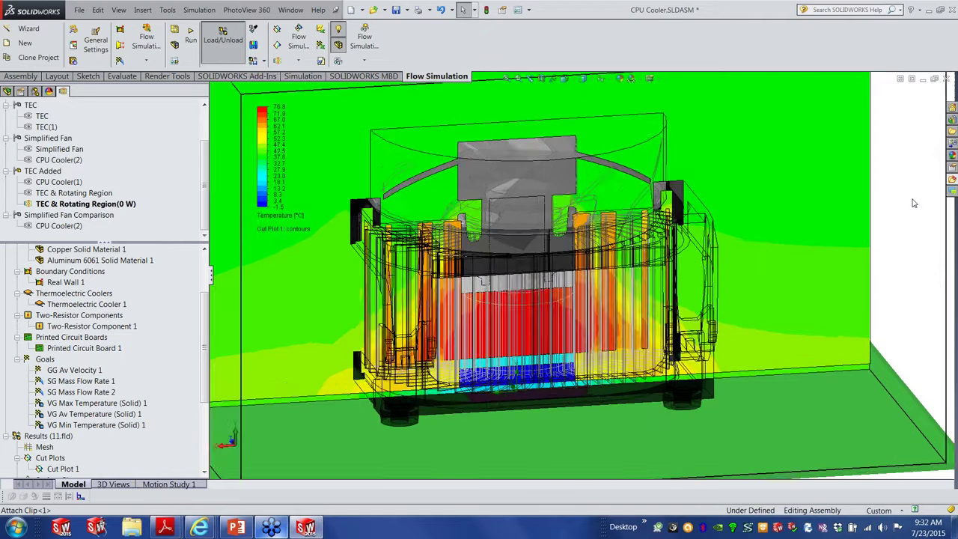
scroll(913, 199, up, 2)
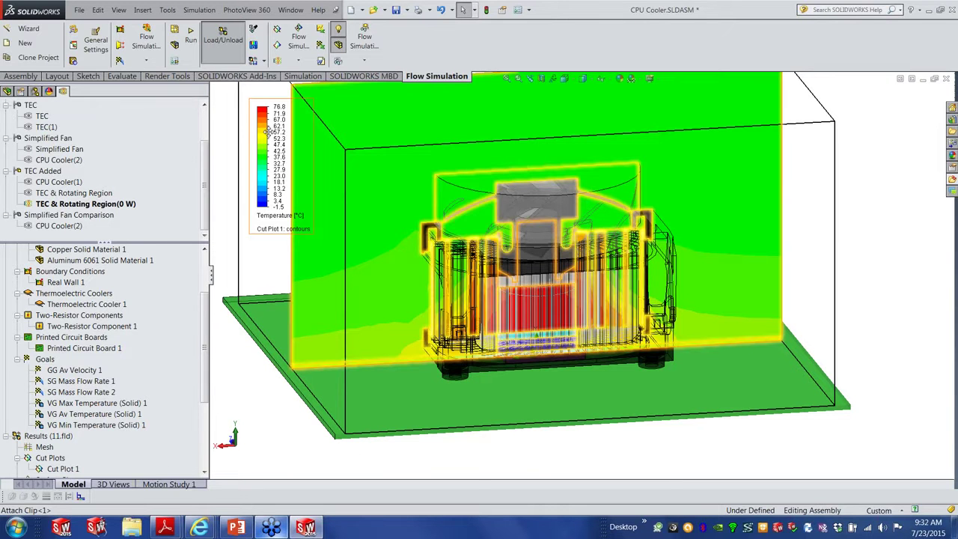
drag(268, 131, 239, 140)
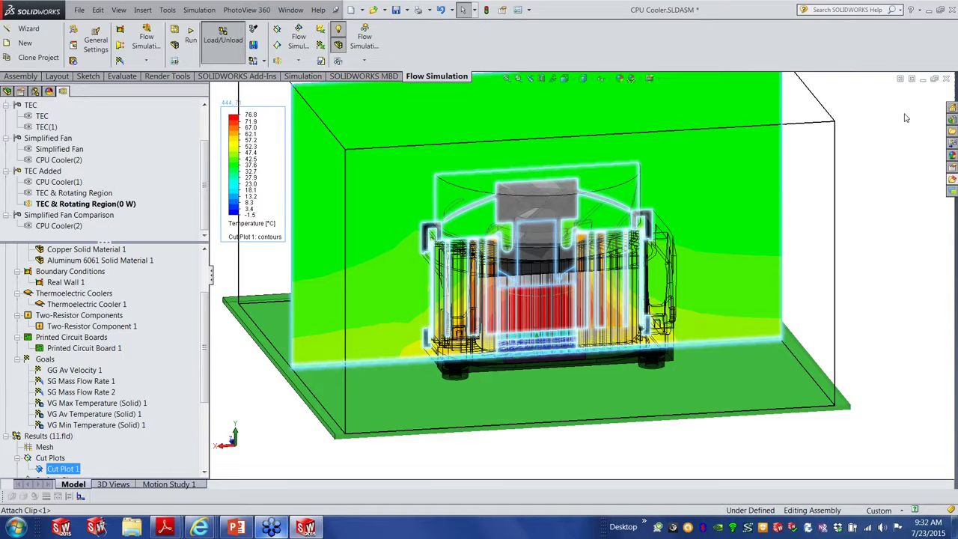
click(922, 169)
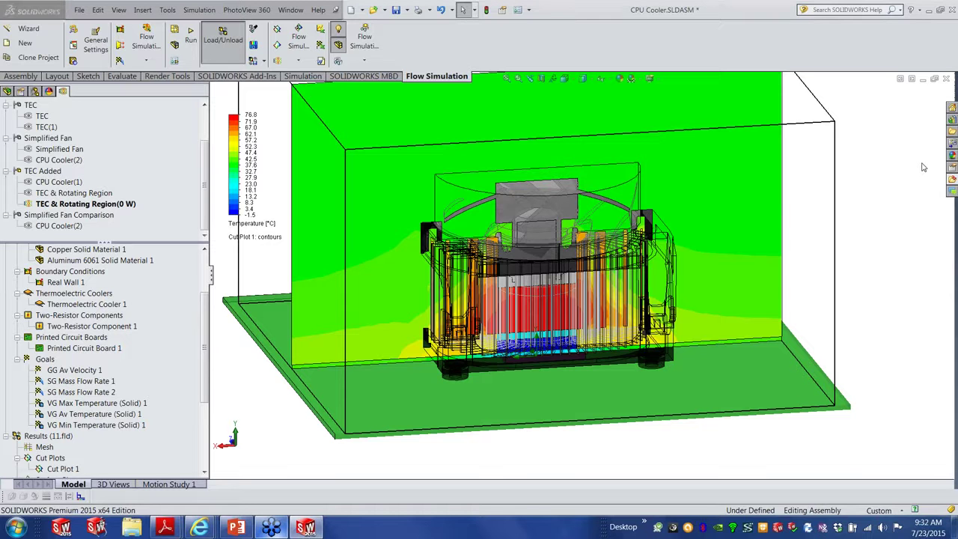
Switch to PowerPoint, present the Electronics Cooling webinar from the current slide, and return to SOLIDWORKS.
key(alt+Tab)
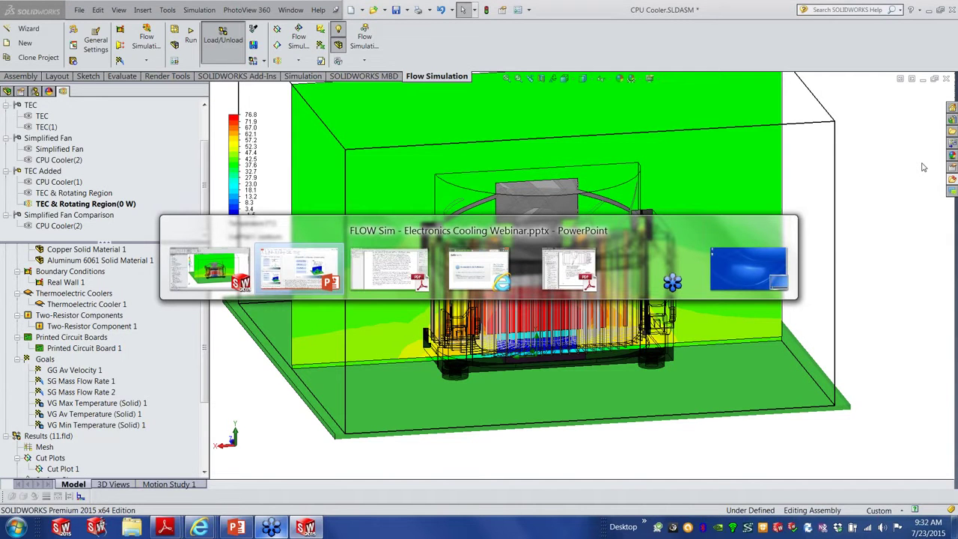
key(shift+F5)
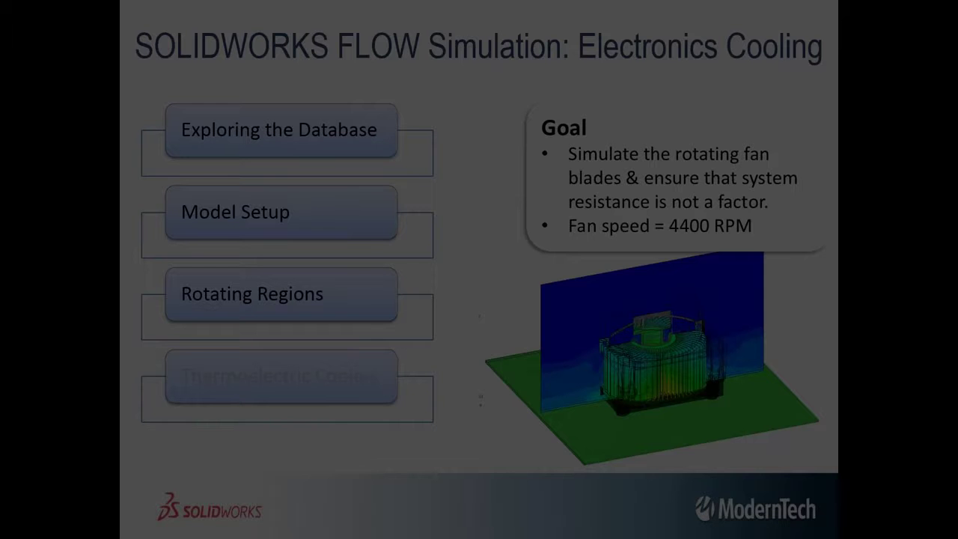
key(alt+Tab)
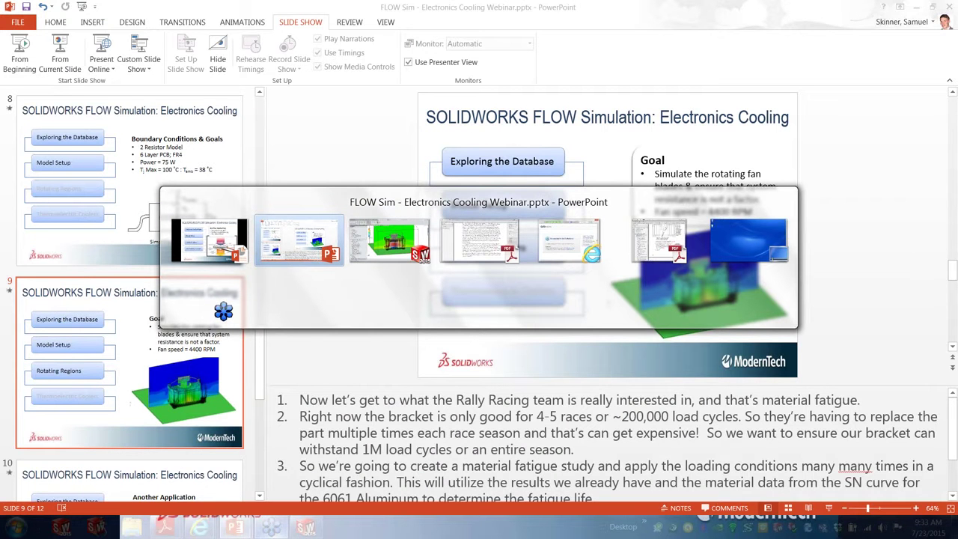
key(alt+Tab)
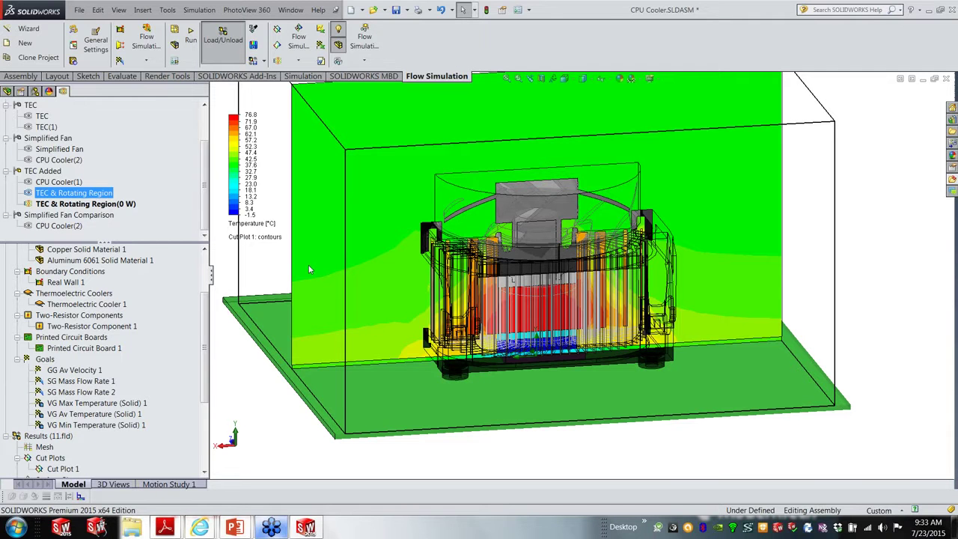
Try to activate the TEC & Rotating Region project, and reactivate the TEC & Rotating Region(0 W) project.
scroll(308, 266, up, 2)
middle_drag(308, 265, 334, 182)
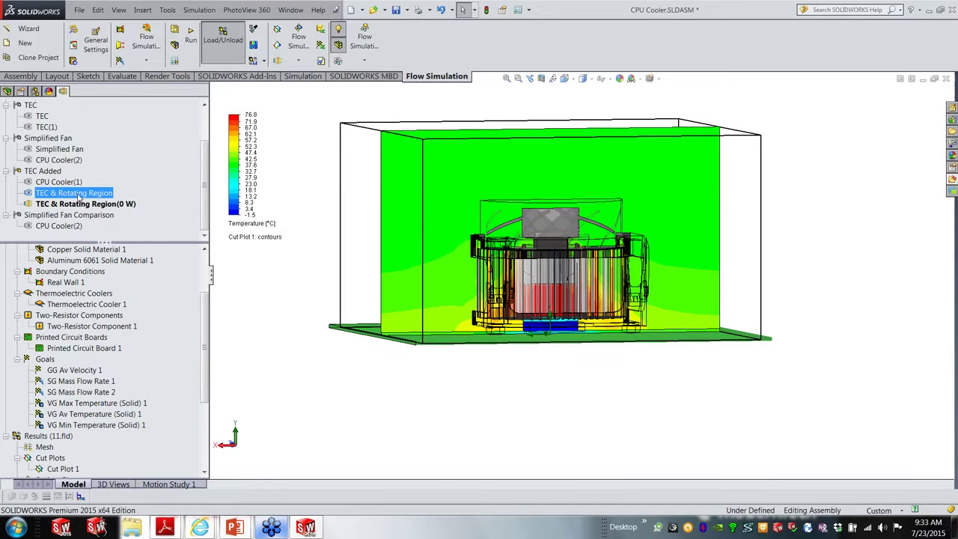
right_click(79, 196)
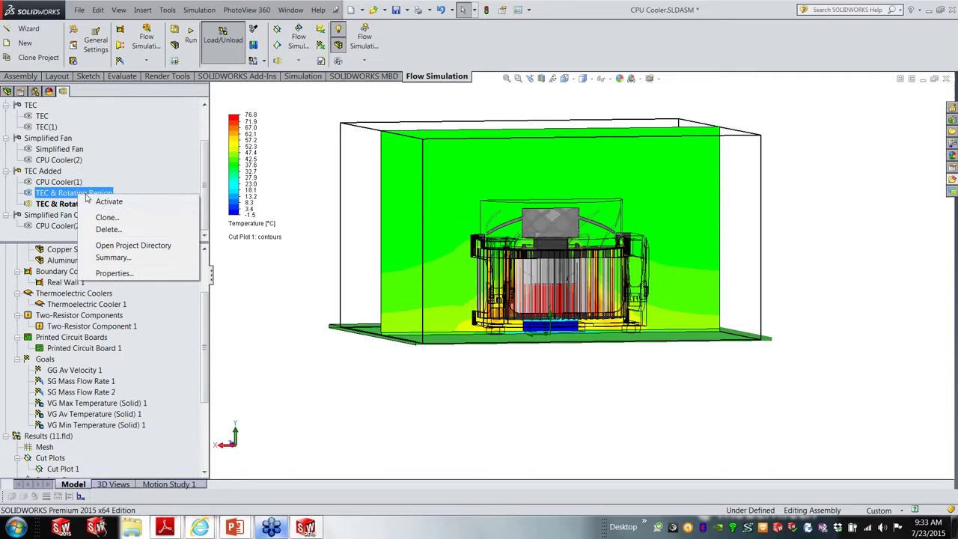
click(106, 201)
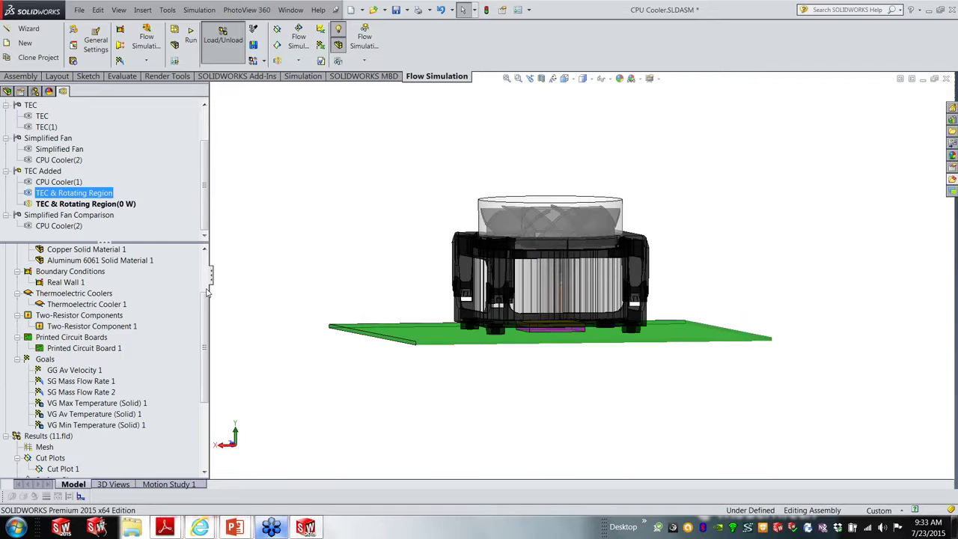
right_click(119, 205)
click(134, 214)
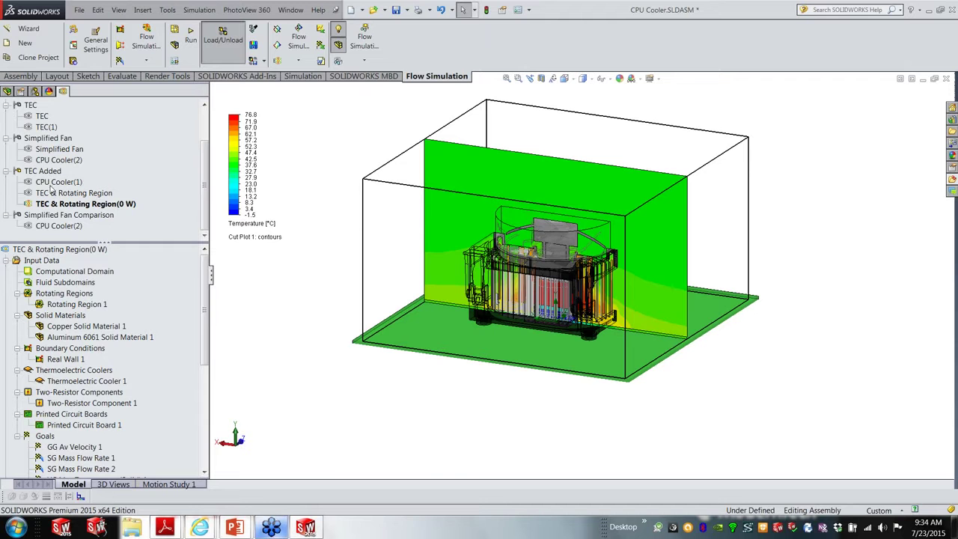
Check Thermoelectric Cooler 1 in the input data and explode the assembly with ExplView5 of the TEC Added configuration.
click(80, 382)
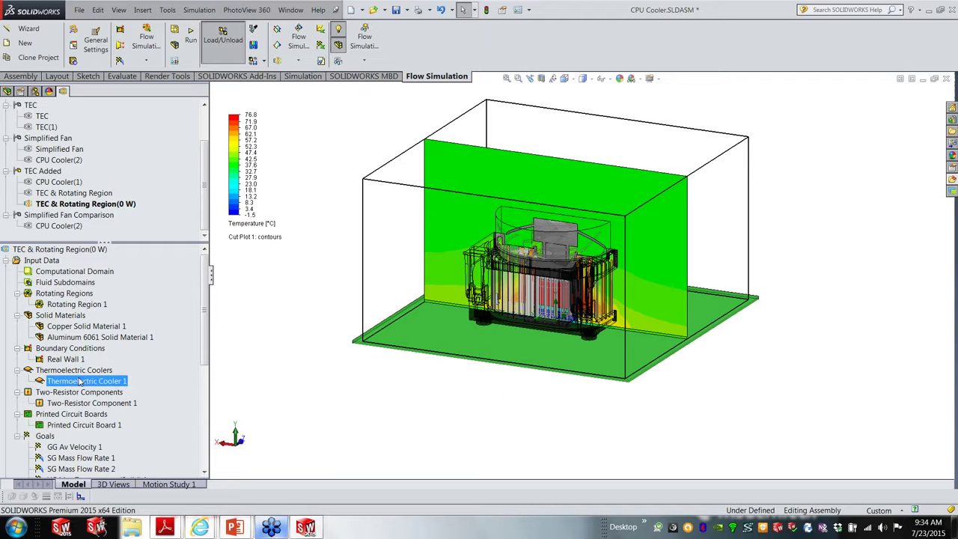
right_click(81, 382)
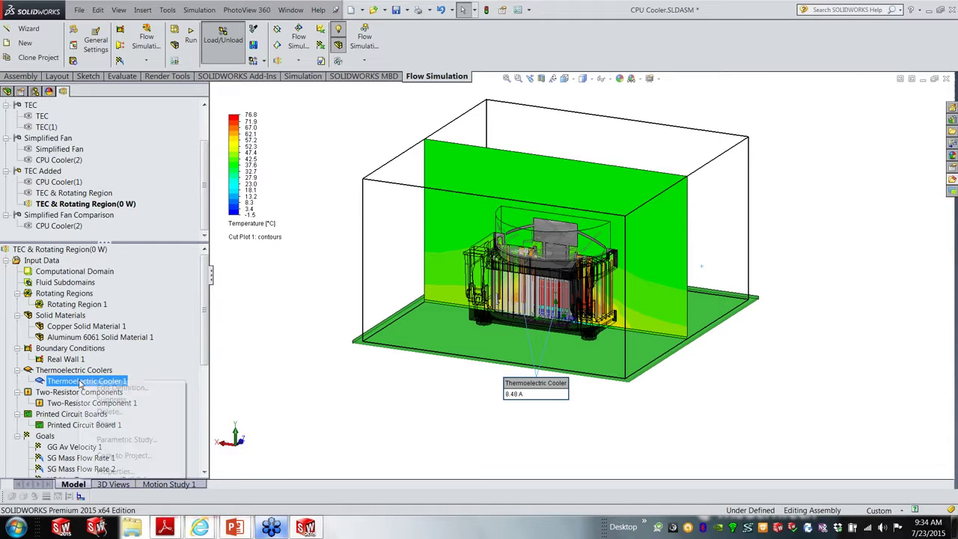
click(34, 94)
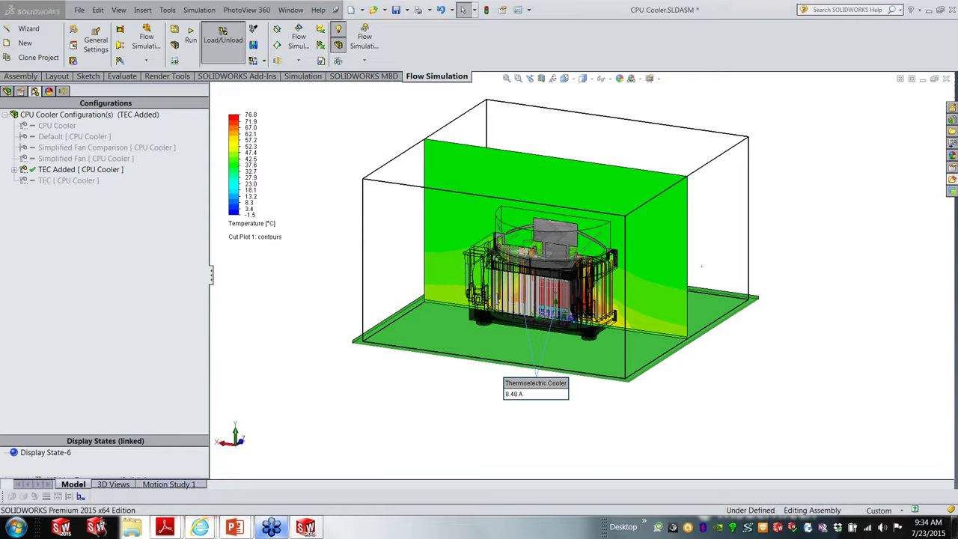
click(14, 170)
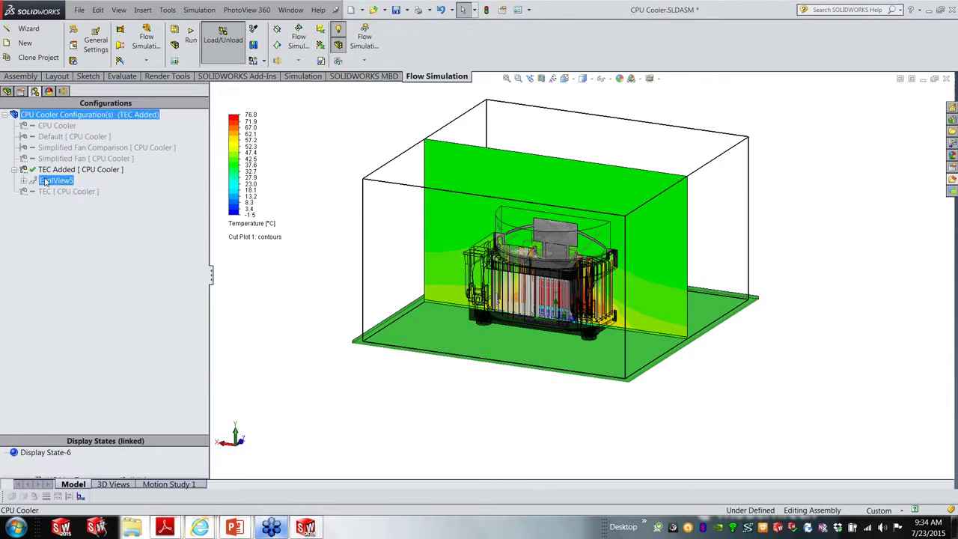
right_click(46, 181)
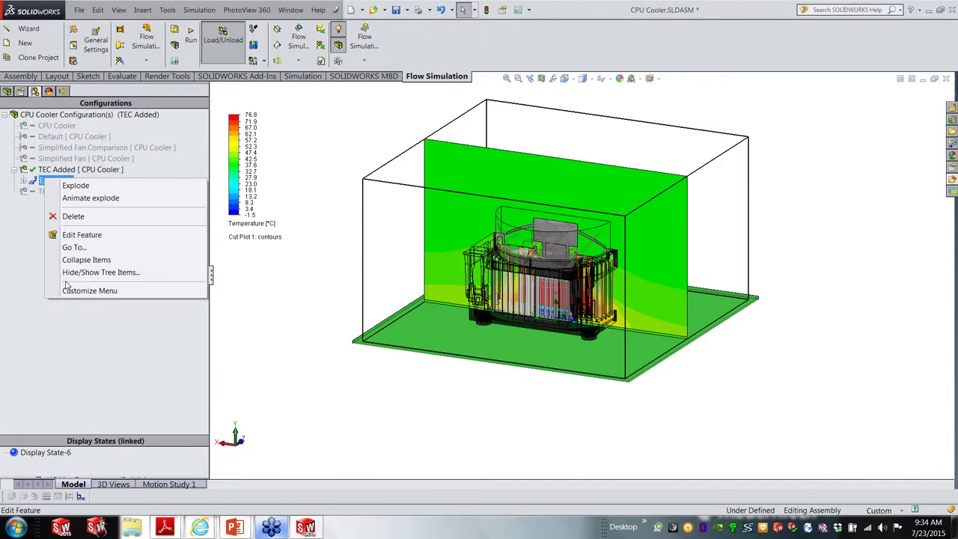
click(71, 185)
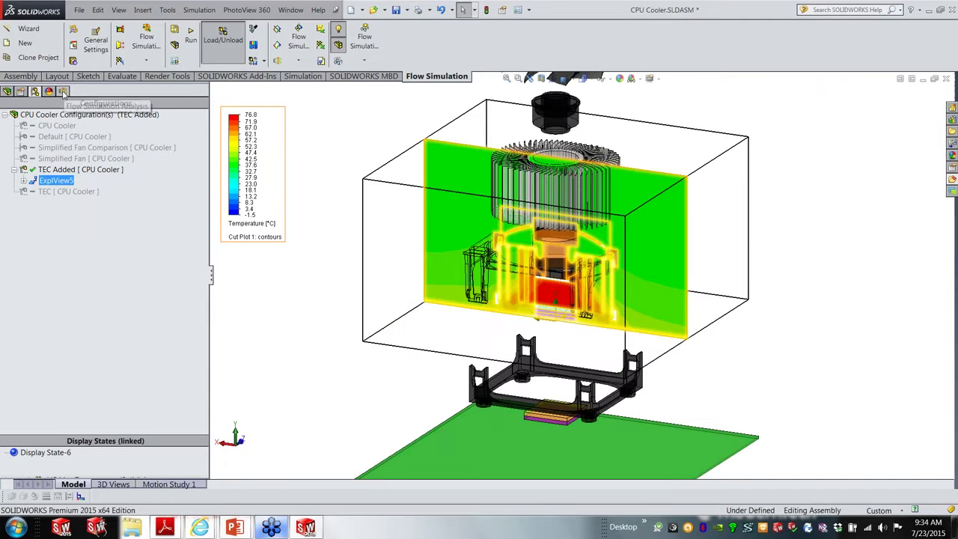
Hide Cut Plot 1 in the Flow Simulation results so only the exploded assembly is displayed.
click(63, 91)
drag(204, 332, 200, 381)
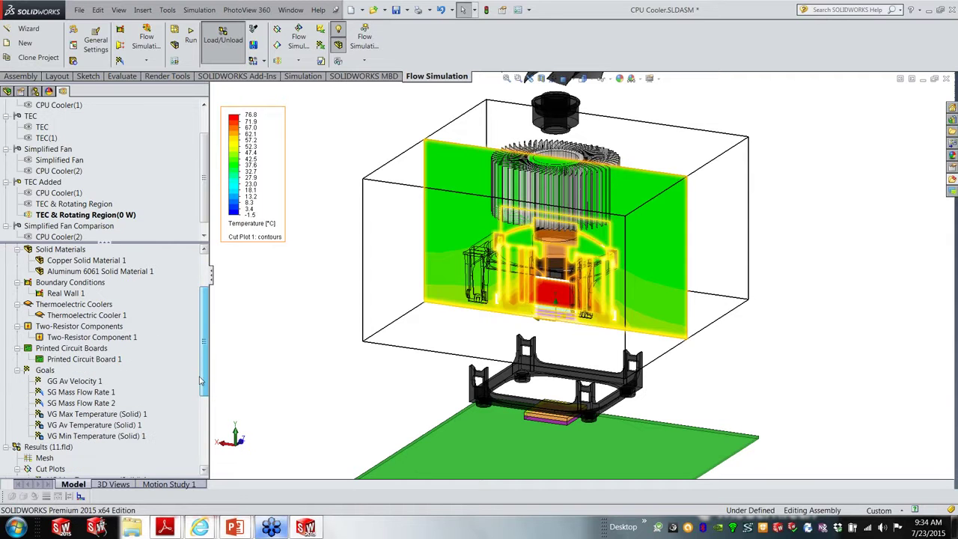
scroll(201, 381, down, 4)
right_click(78, 348)
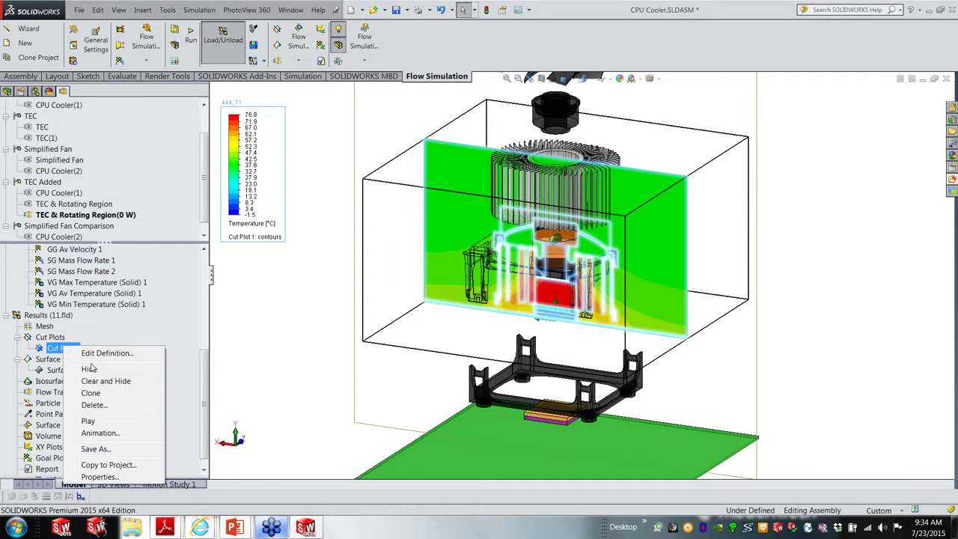
click(89, 368)
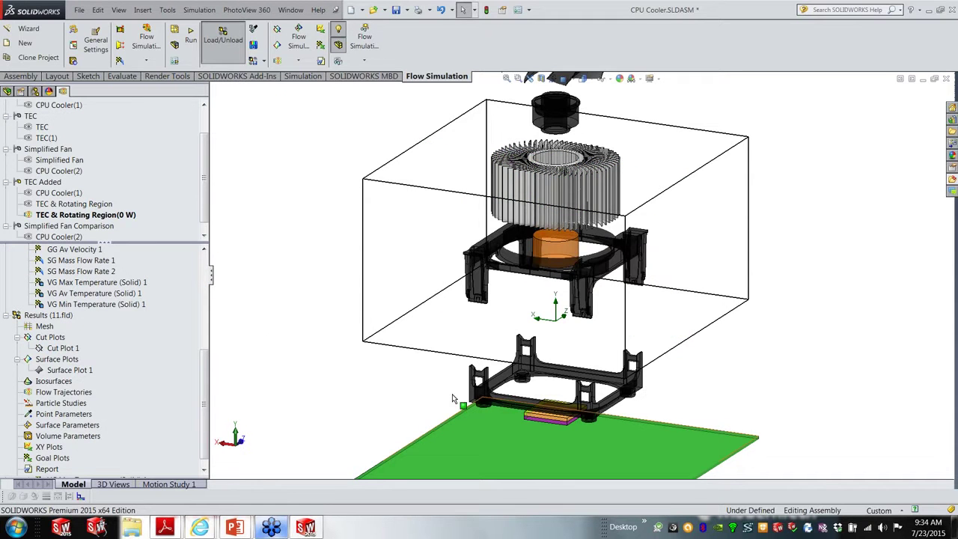
Show the hidden CPU Hat component in the exploded CPU Cooler assembly.
scroll(519, 414, down, 5)
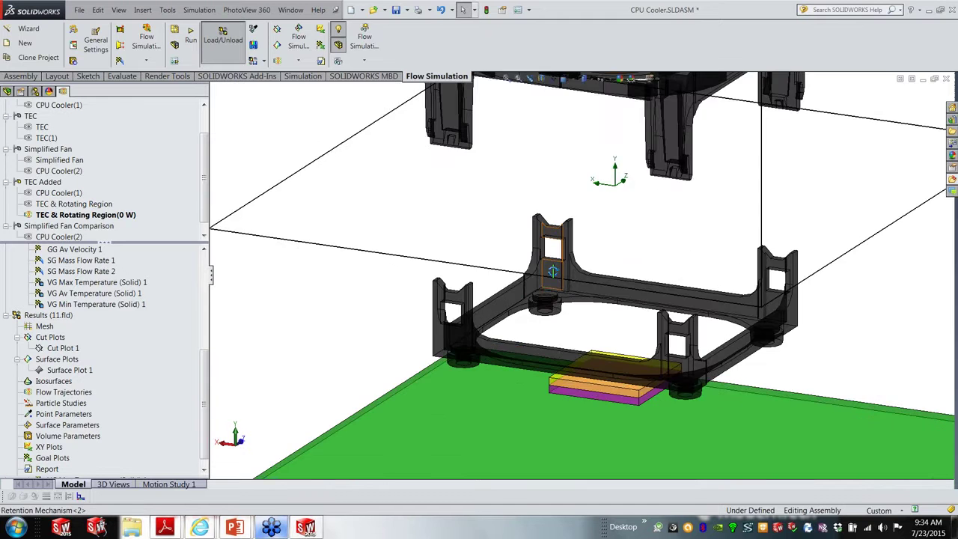
scroll(564, 257, up, 6)
mouse_move(564, 256)
middle_down()
mouse_move(577, 221)
mouse_move(558, 240)
middle_up()
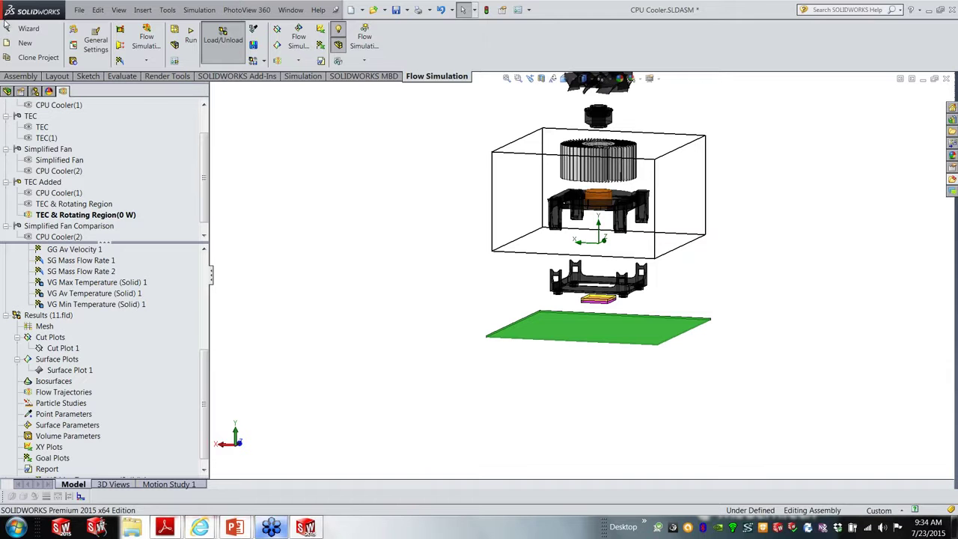
click(6, 90)
click(78, 366)
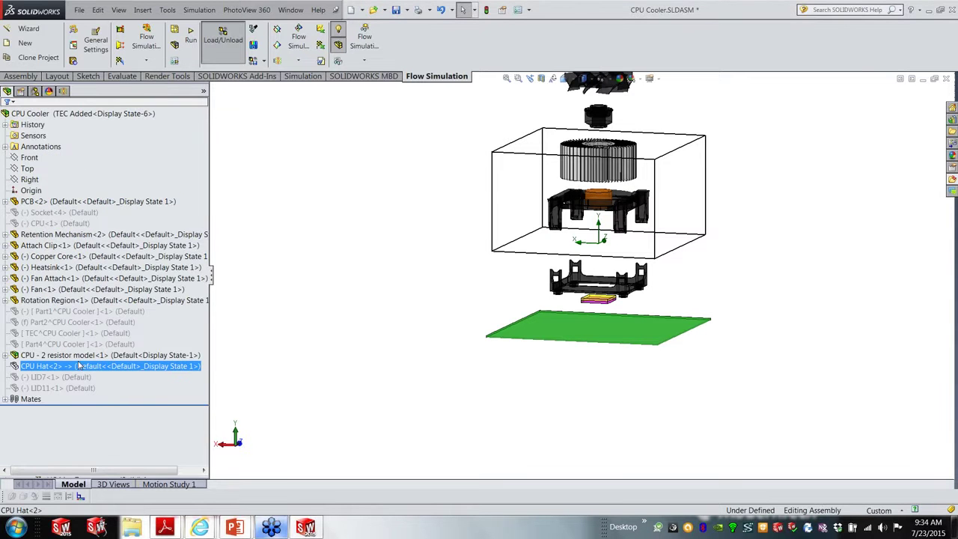
right_click(79, 366)
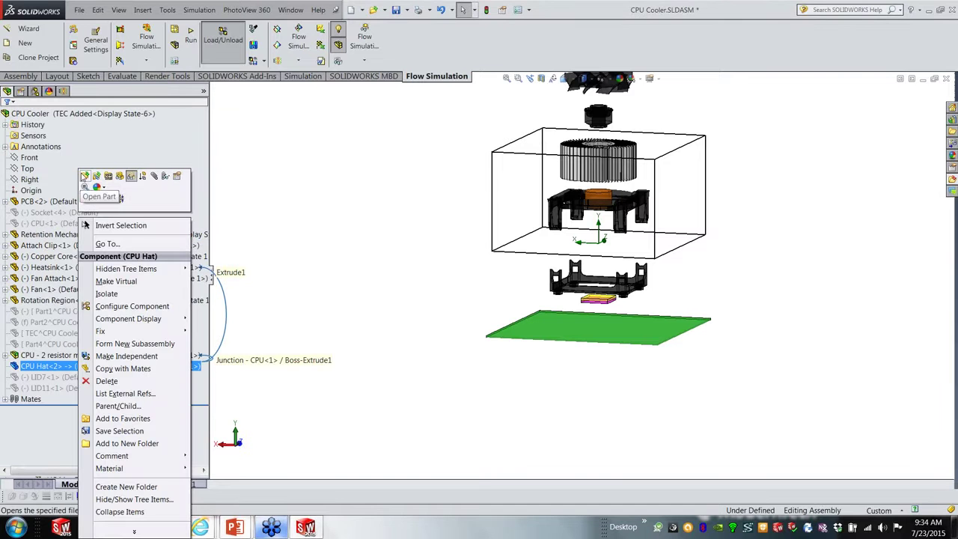
click(133, 184)
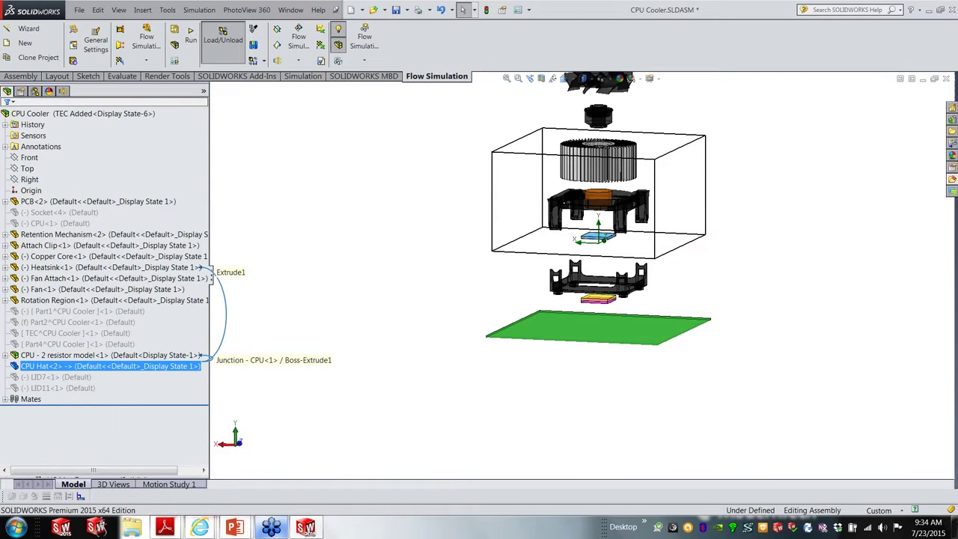
click(421, 194)
scroll(628, 233, down, 5)
scroll(627, 233, down, 2)
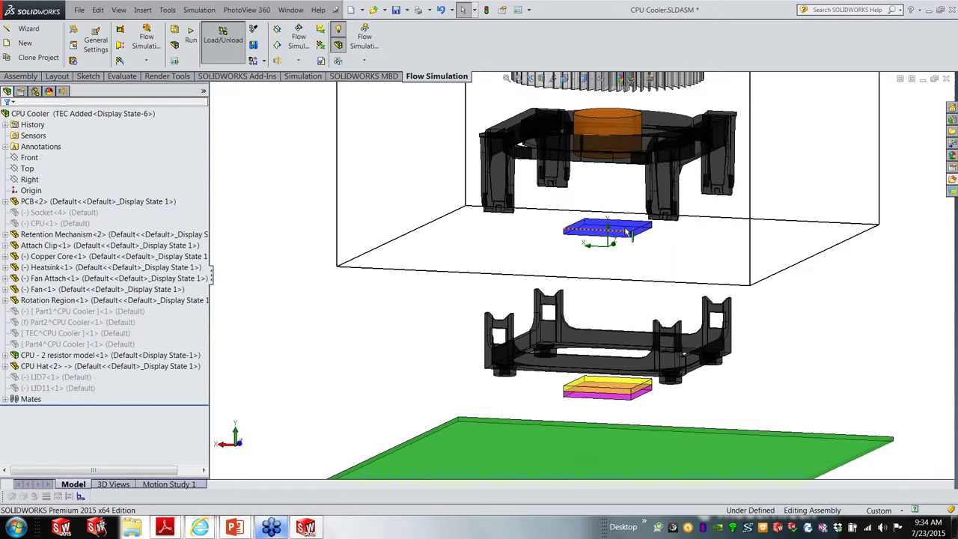
Locate Thermoelectric Cooler 1 in the TEC & Rotating Region(0 W) input data and review the available Flow Simulation conditions.
click(63, 92)
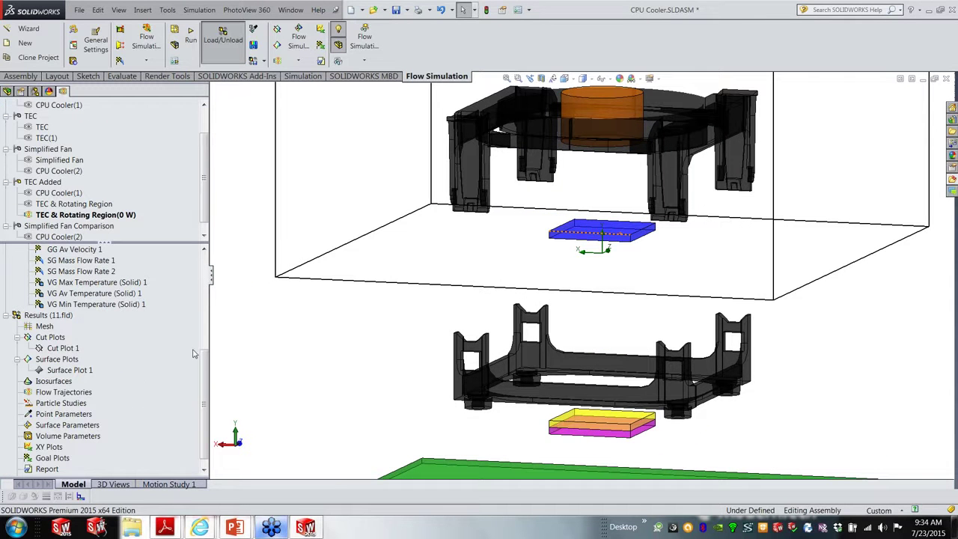
drag(205, 357, 211, 262)
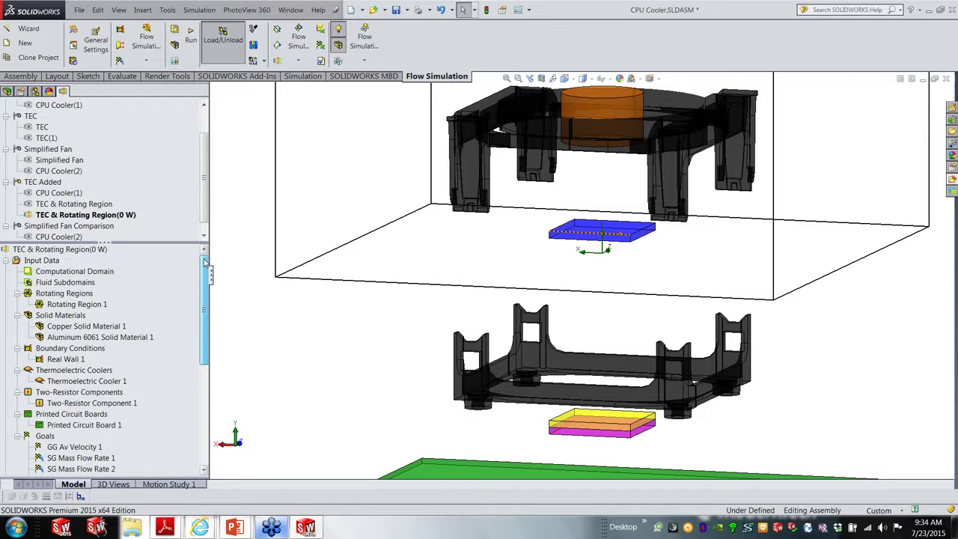
click(50, 381)
right_click(49, 381)
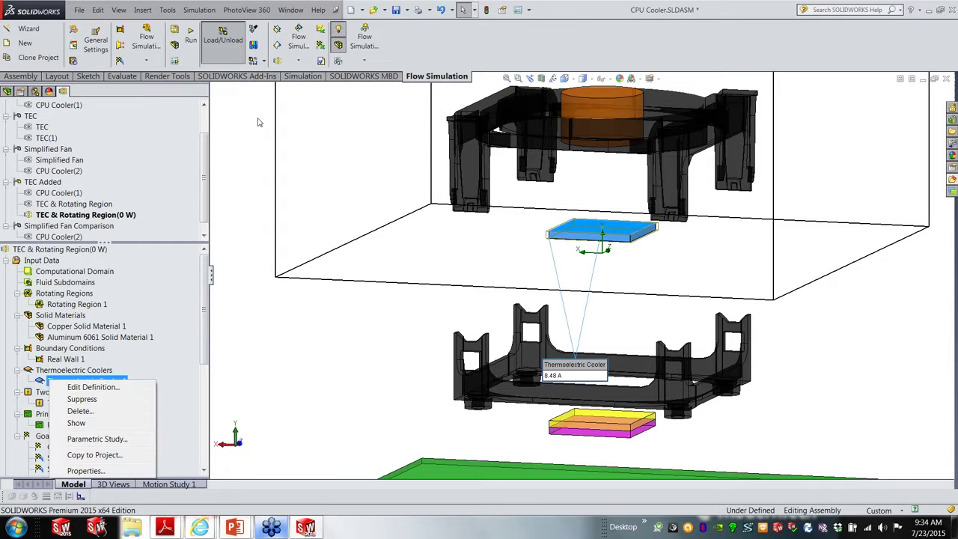
click(257, 118)
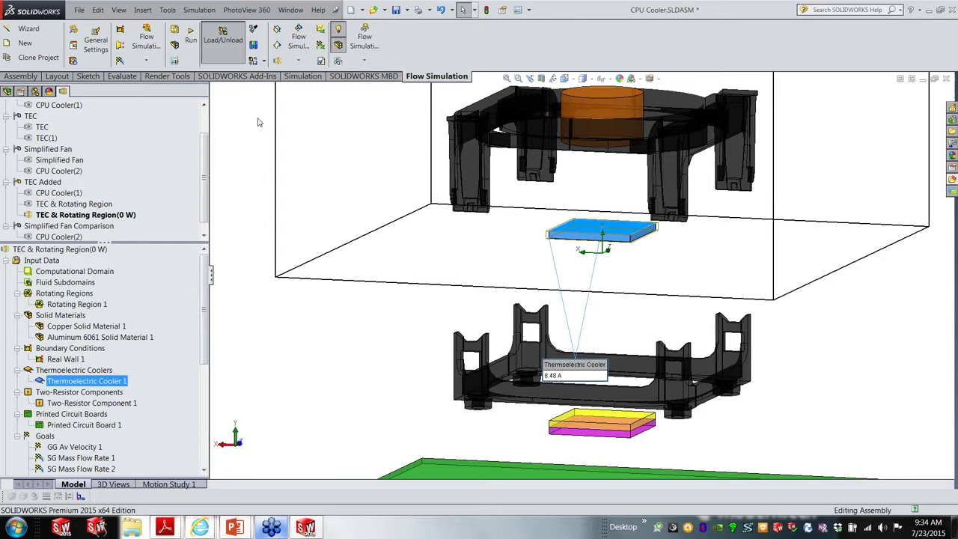
click(146, 60)
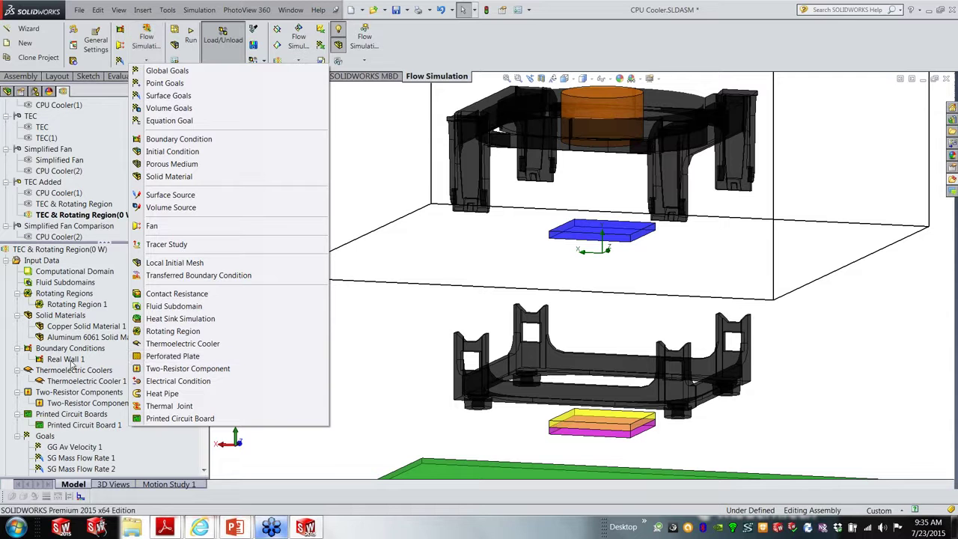
Open the definition of Thermoelectric Cooler 1 and examine its component, hot face and predefined cooler models.
click(77, 383)
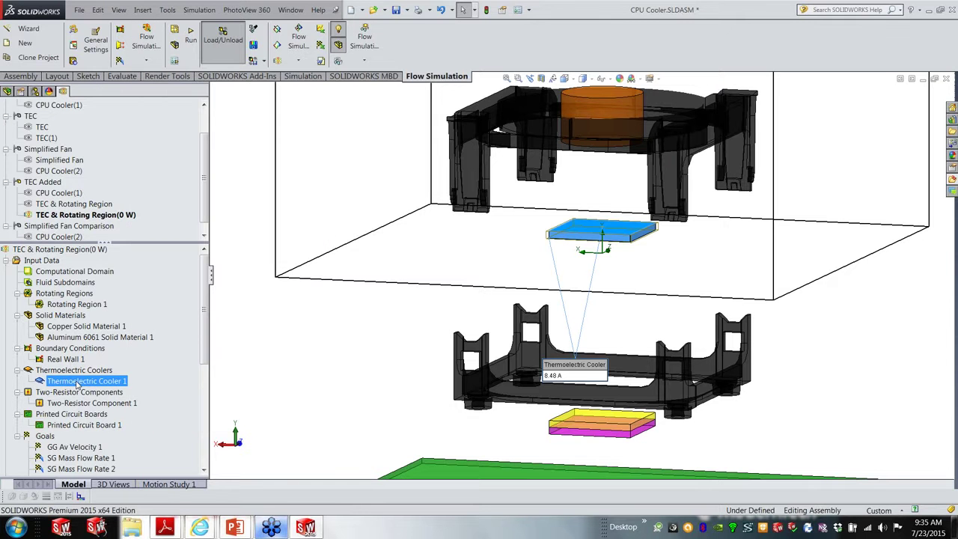
right_click(77, 385)
click(93, 389)
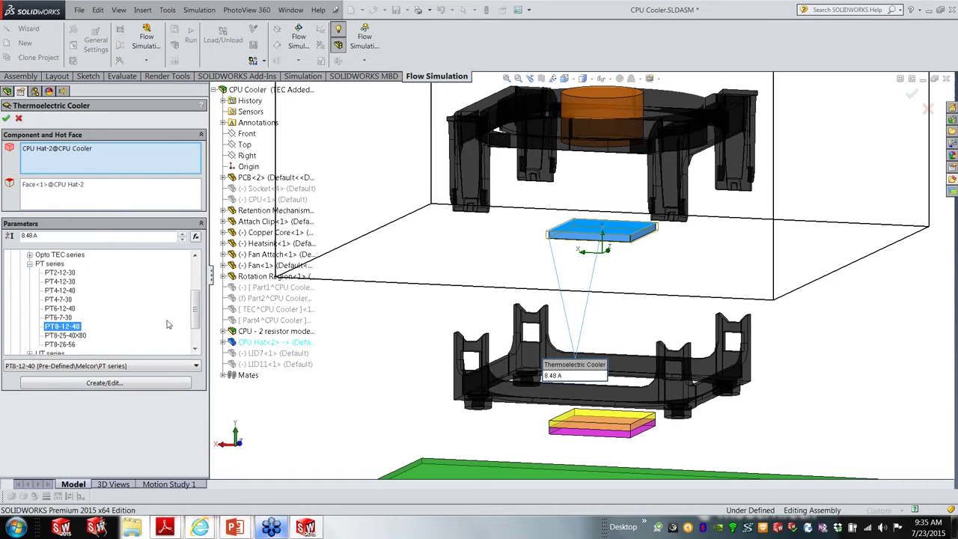
drag(195, 302, 194, 276)
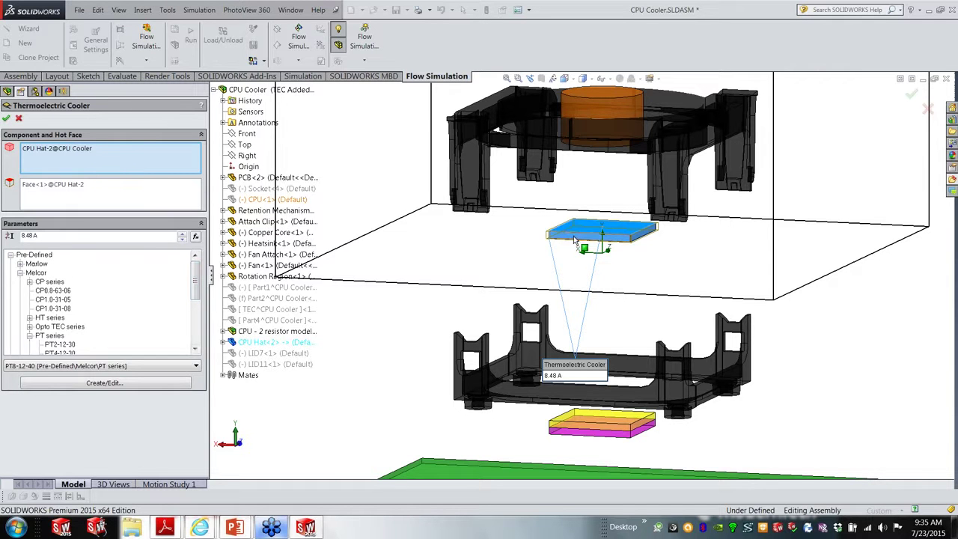
click(61, 200)
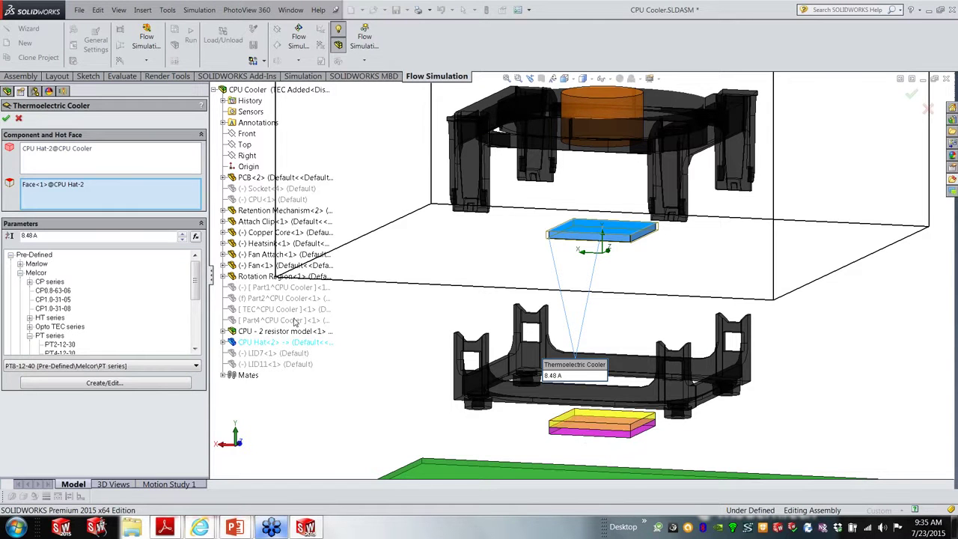
Examine the PT8-12-40 curves for pumped heat, voltage, current strength and temperature drop in the Engineering Database, and close it.
scroll(196, 300, down, 4)
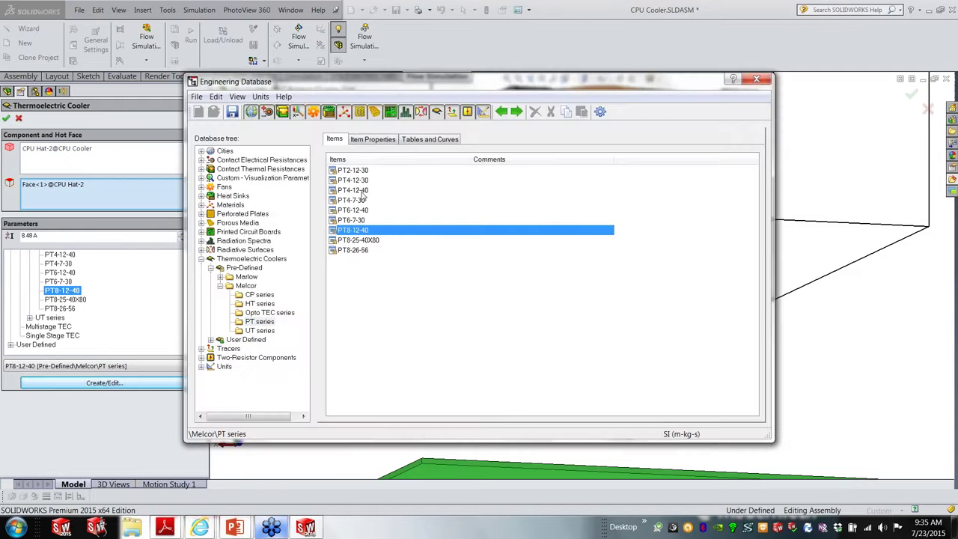
click(388, 140)
click(430, 139)
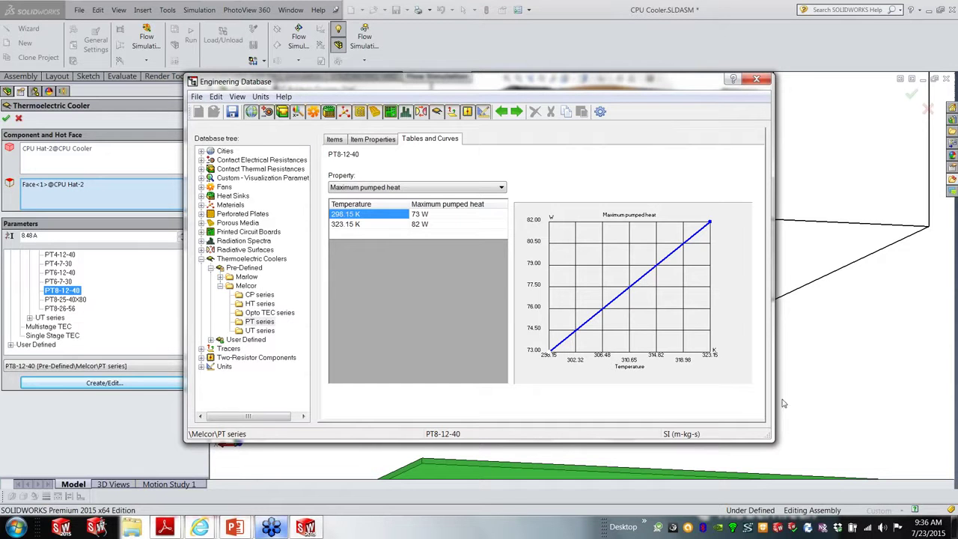
click(494, 187)
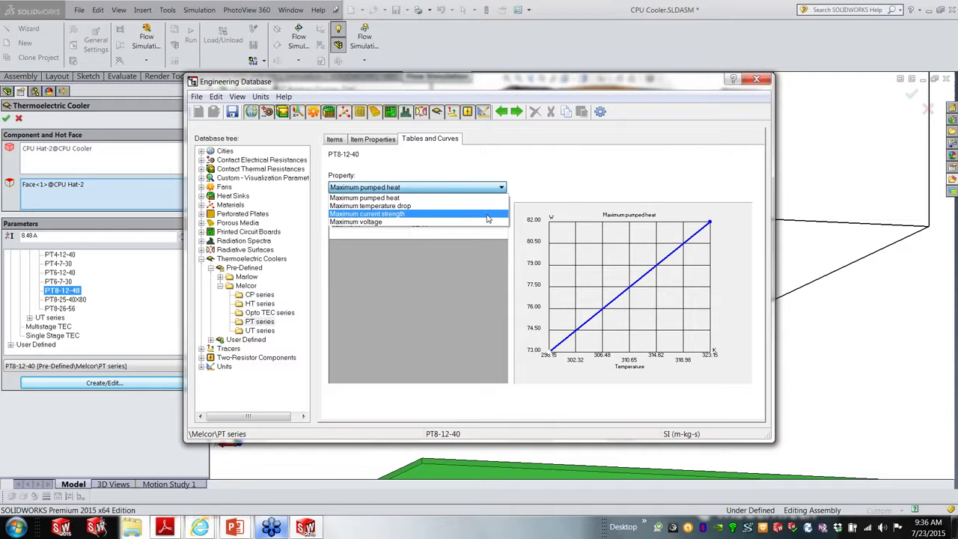
click(488, 222)
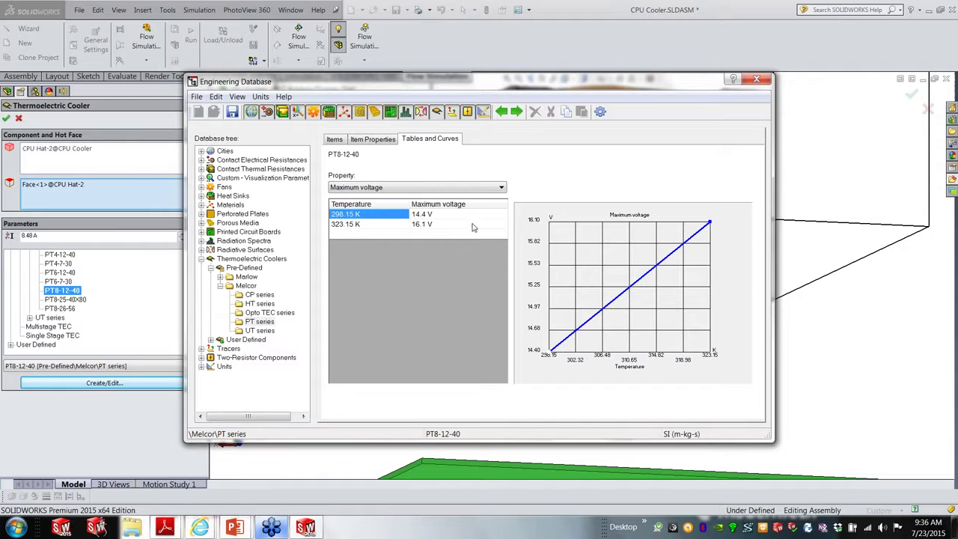
click(479, 187)
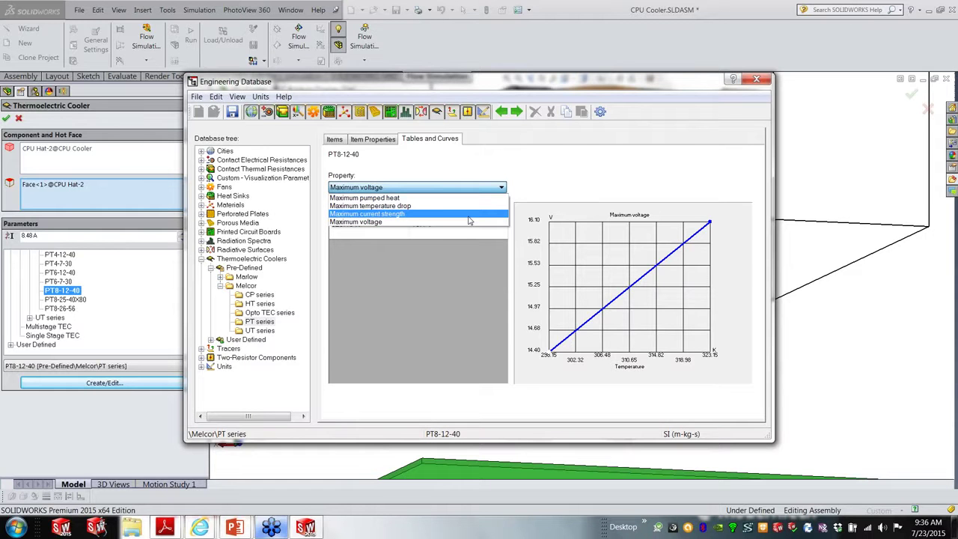
click(469, 215)
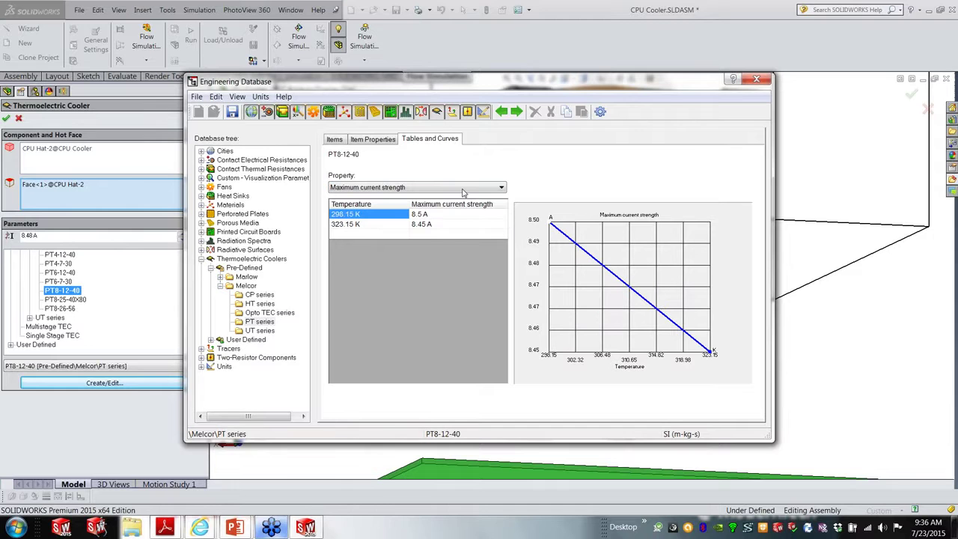
click(463, 189)
click(456, 206)
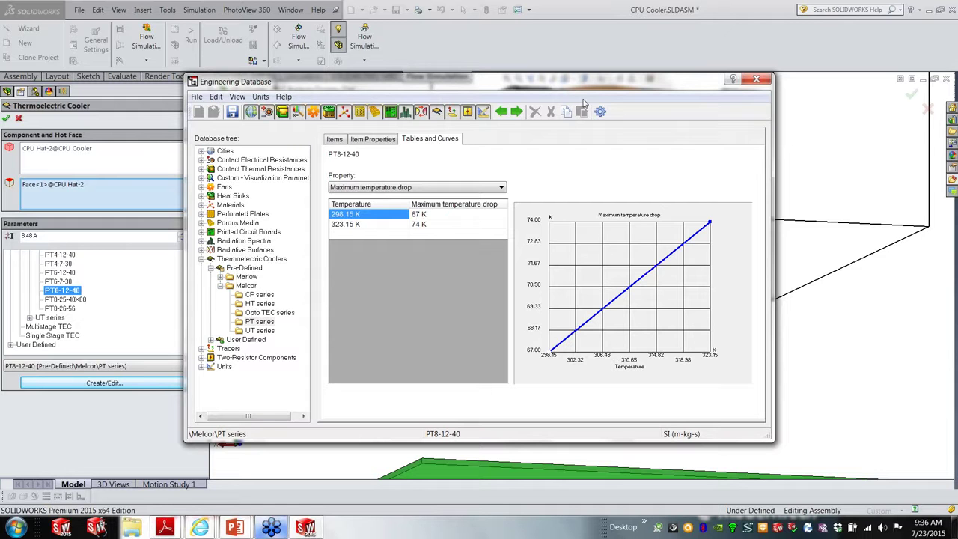
click(762, 80)
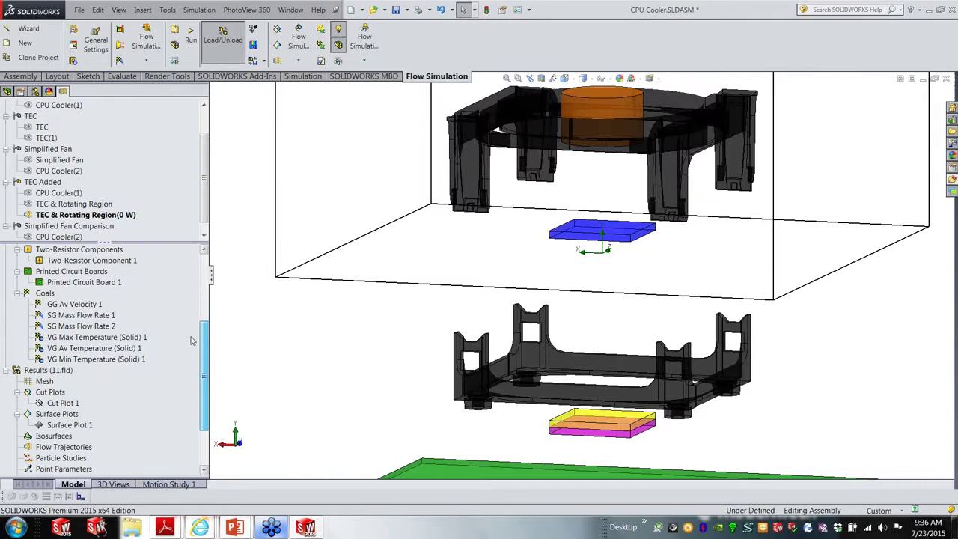
Collapse ExplView5 of the TEC Added configuration and fit the whole assembly in view.
click(35, 90)
click(57, 181)
right_click(49, 186)
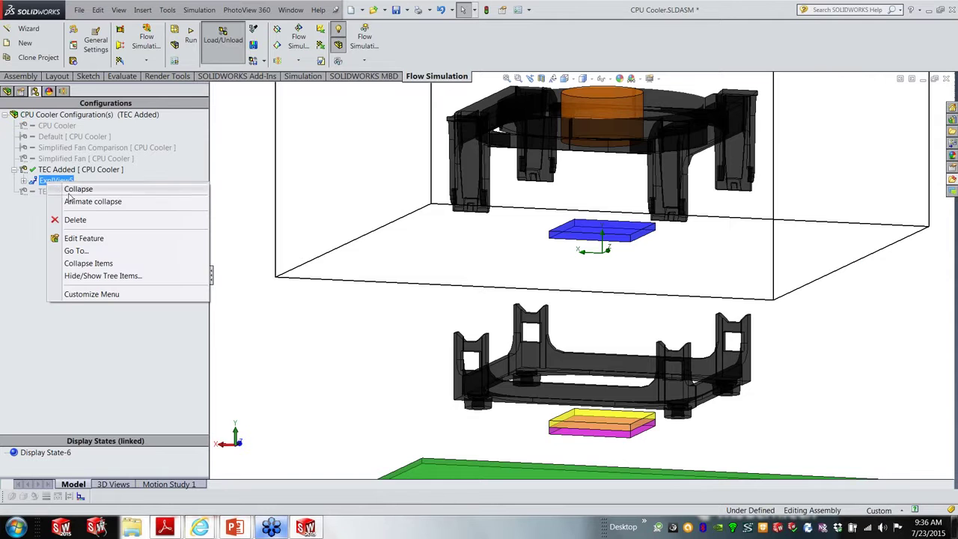
click(68, 193)
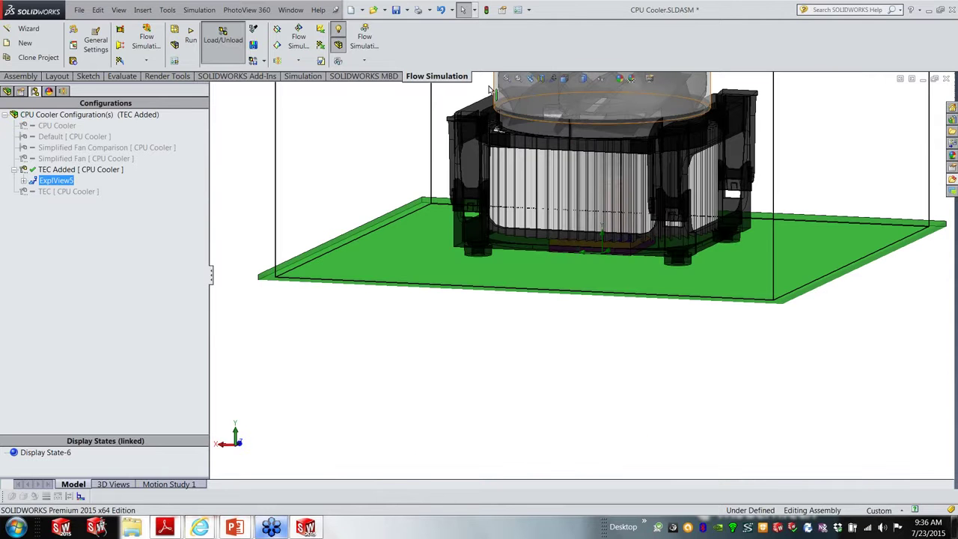
key(f)
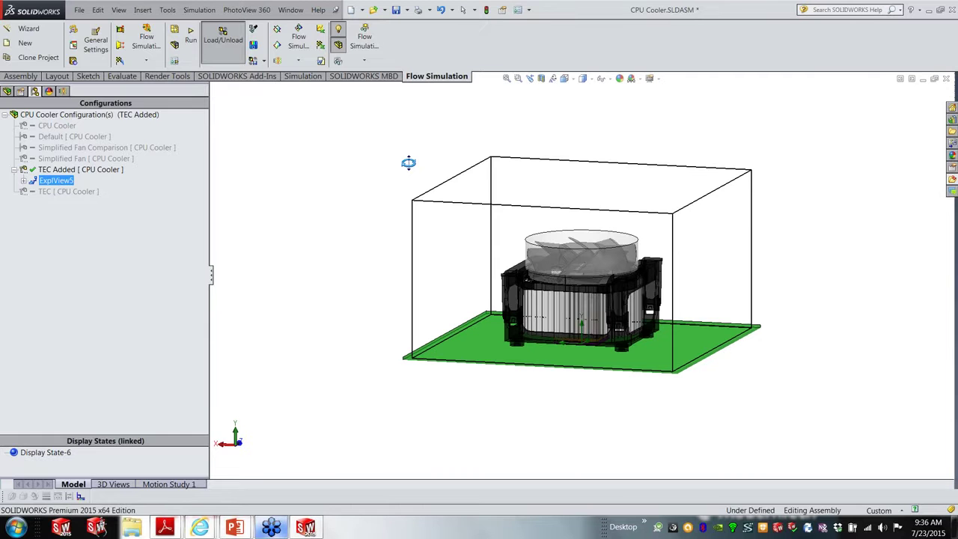
middle_drag(408, 163, 412, 171)
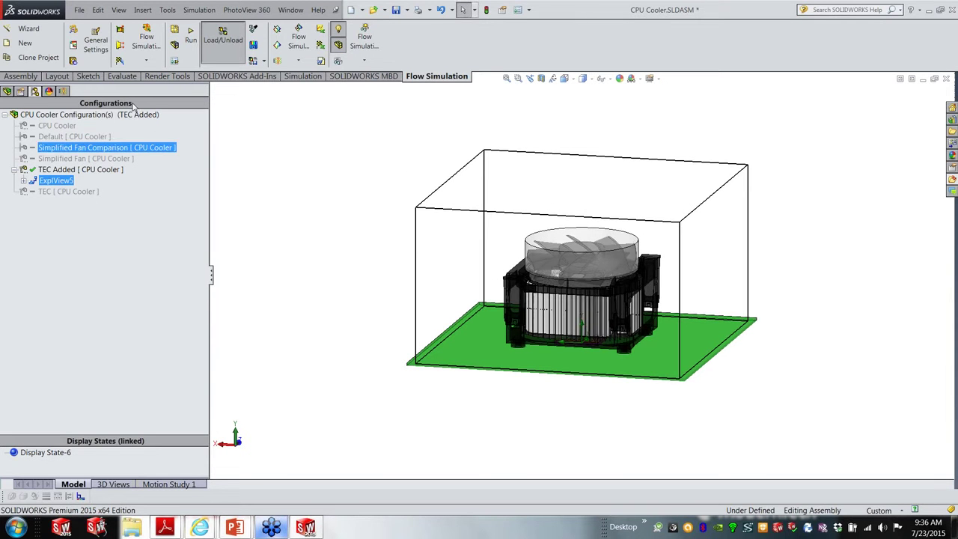
Show Cut Plot 1 in the results of the TEC & Rotating Region(0 W) project.
click(63, 90)
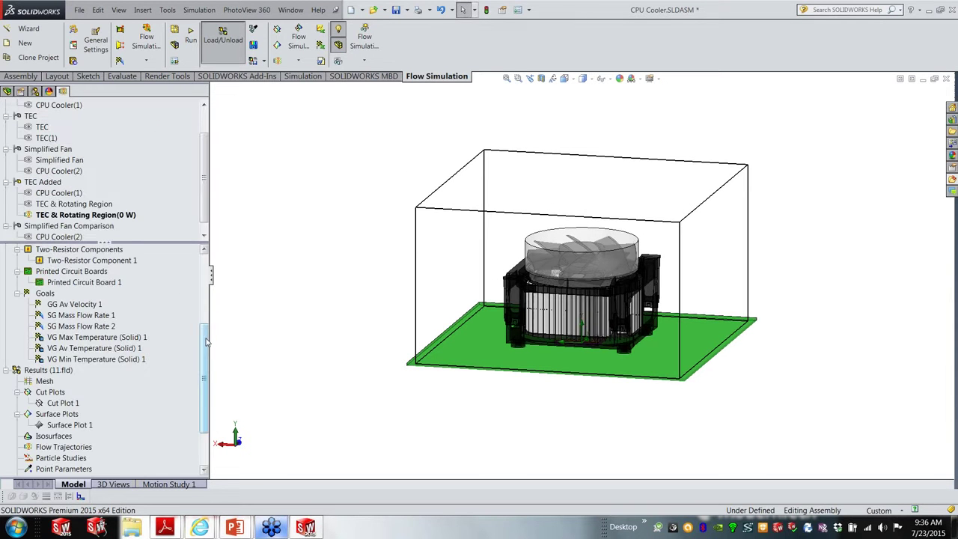
scroll(206, 348, down, 2)
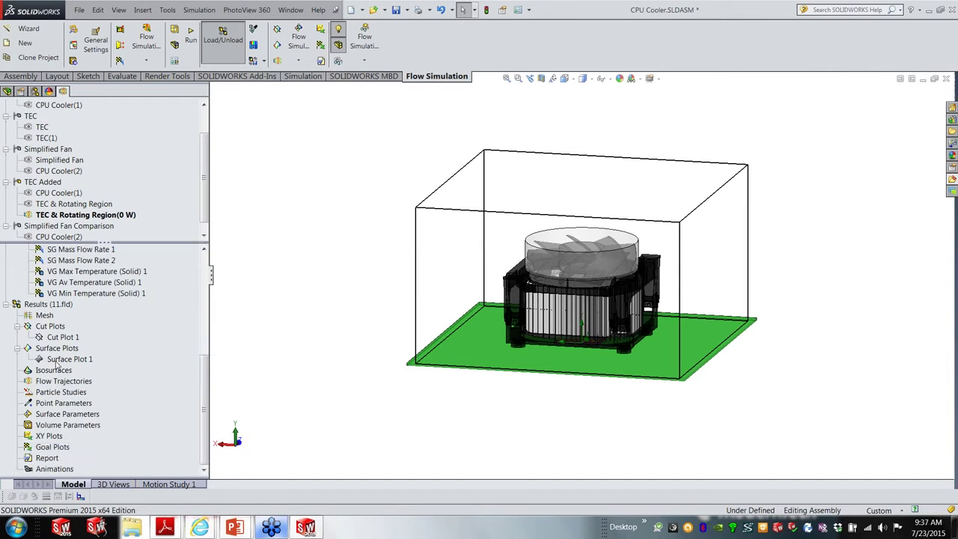
right_click(63, 340)
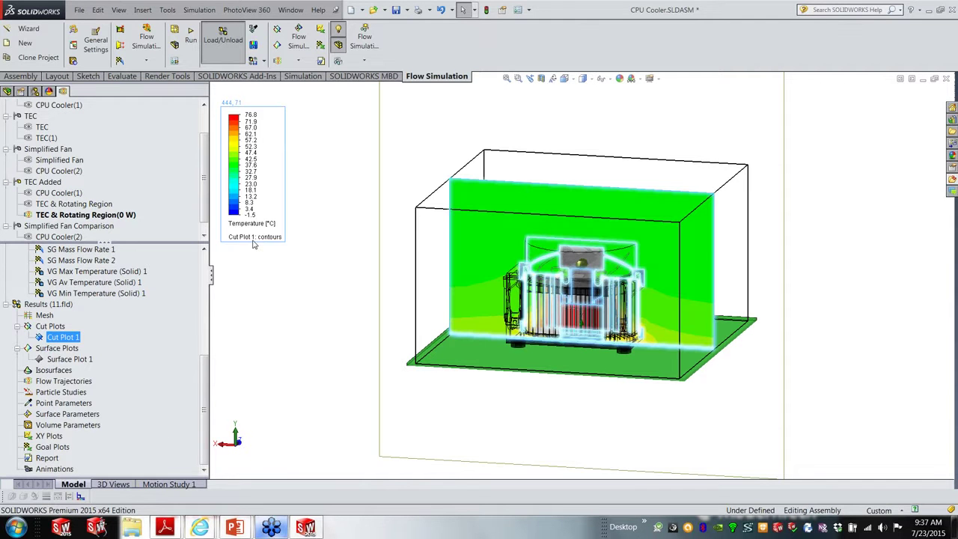
click(304, 270)
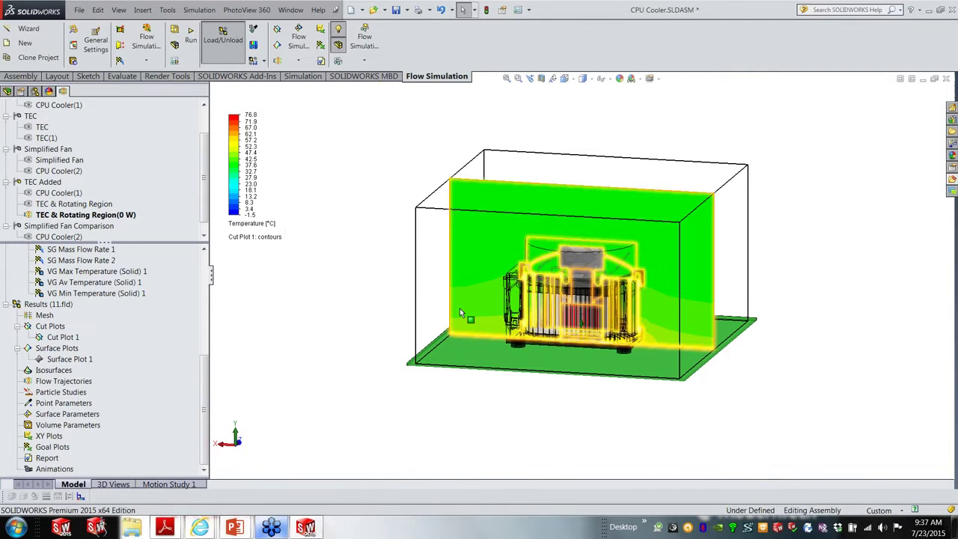
Examine the cut plot's temperature distribution around the thermoelectric cooler, CPU and copper core up close.
scroll(525, 303, down, 2)
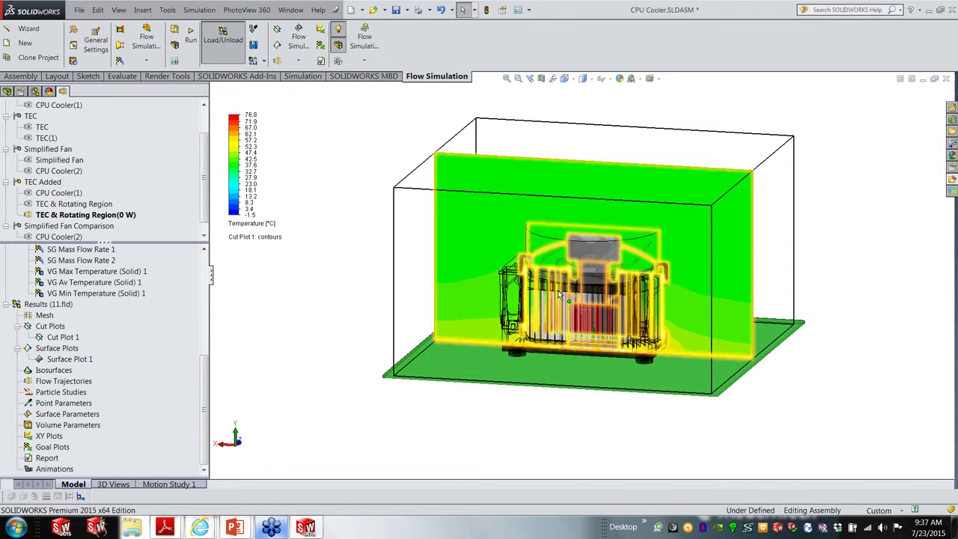
scroll(558, 295, down, 3)
middle_drag(558, 294, 678, 383)
scroll(714, 341, down, 2)
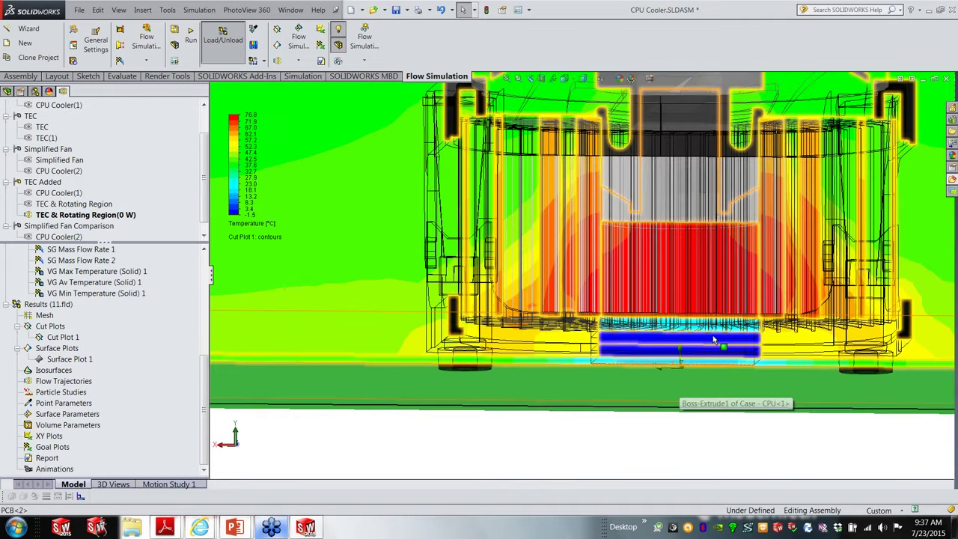
scroll(714, 340, down, 2)
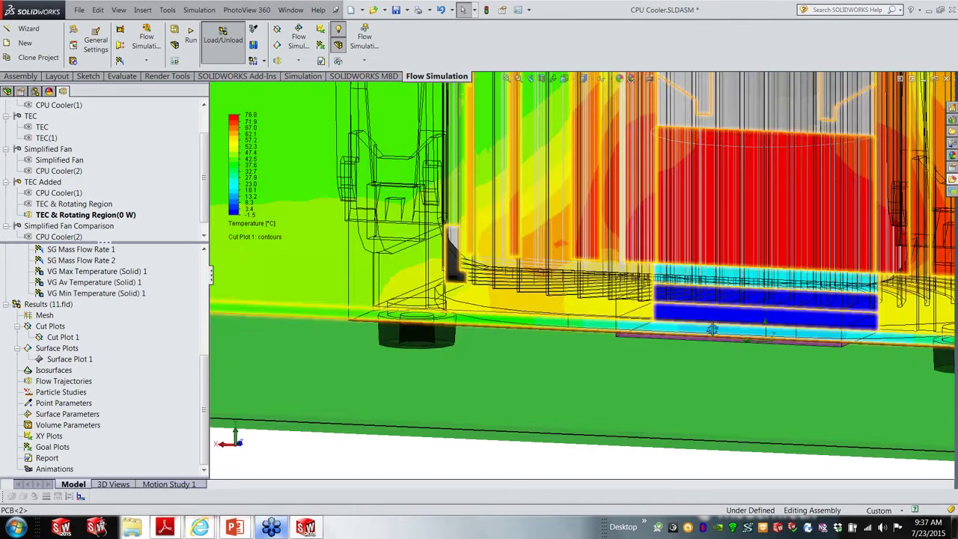
scroll(712, 330, up, 4)
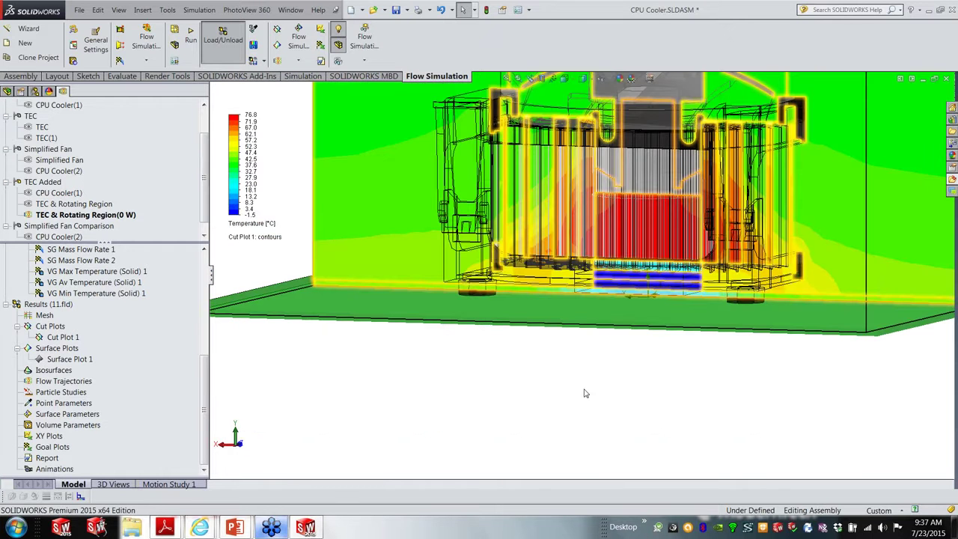
Switch to the PowerPoint slide show of the Electronics Cooling webinar.
key(alt+Tab)
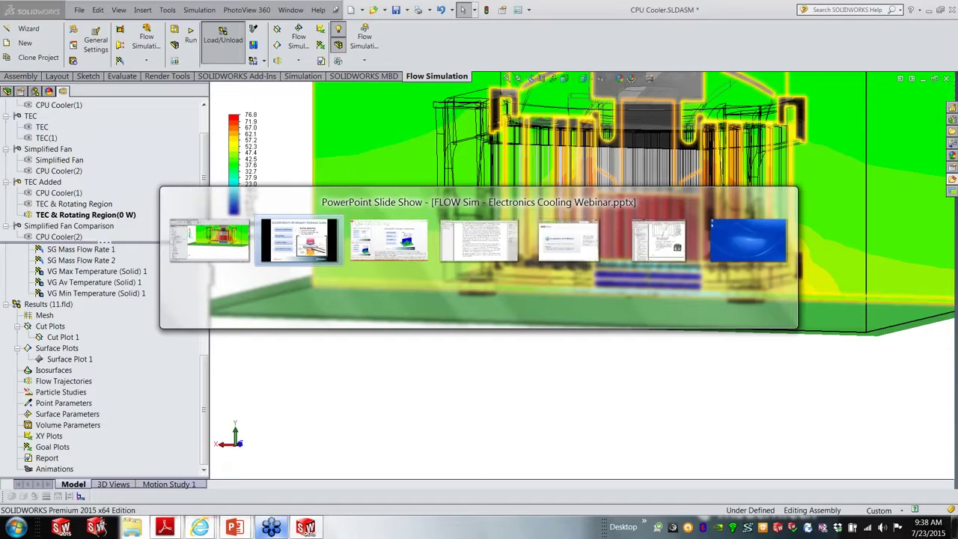
key(alt+Tab)
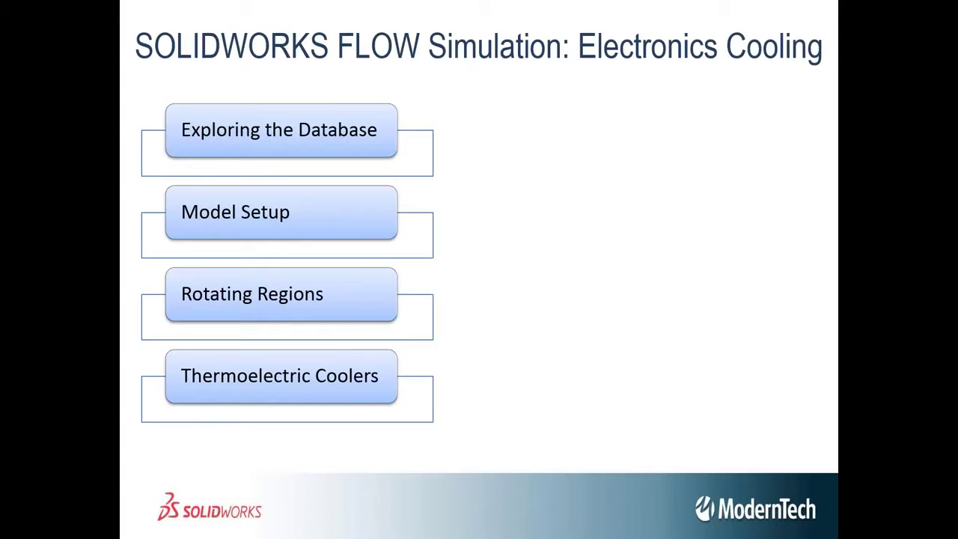